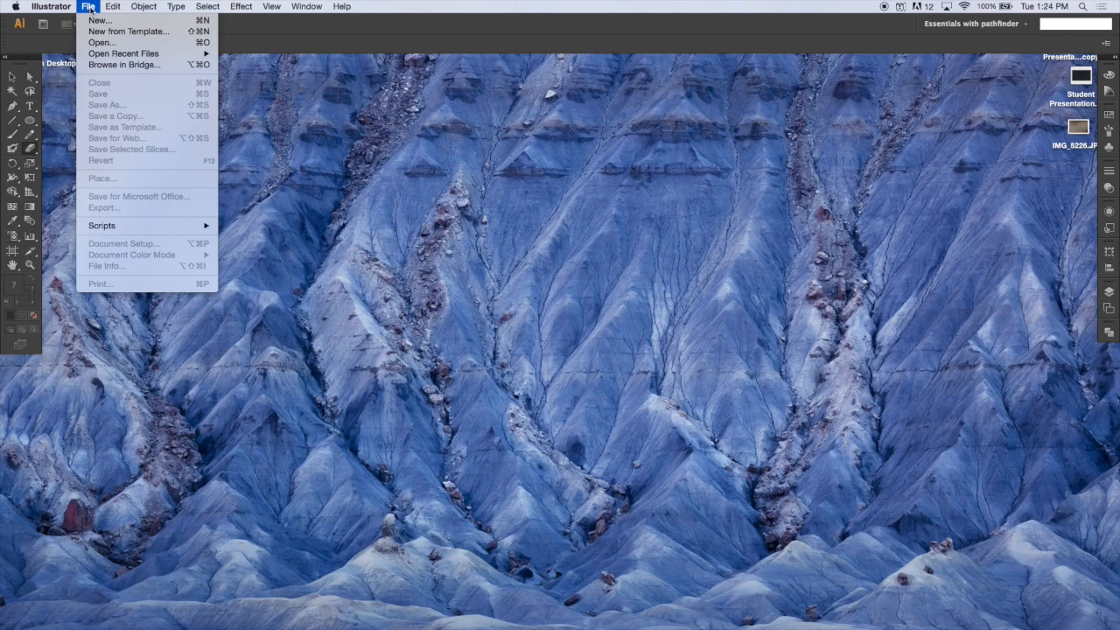
# Start a new document named "Your Name Type on a Path".
pyautogui.click(98, 21)
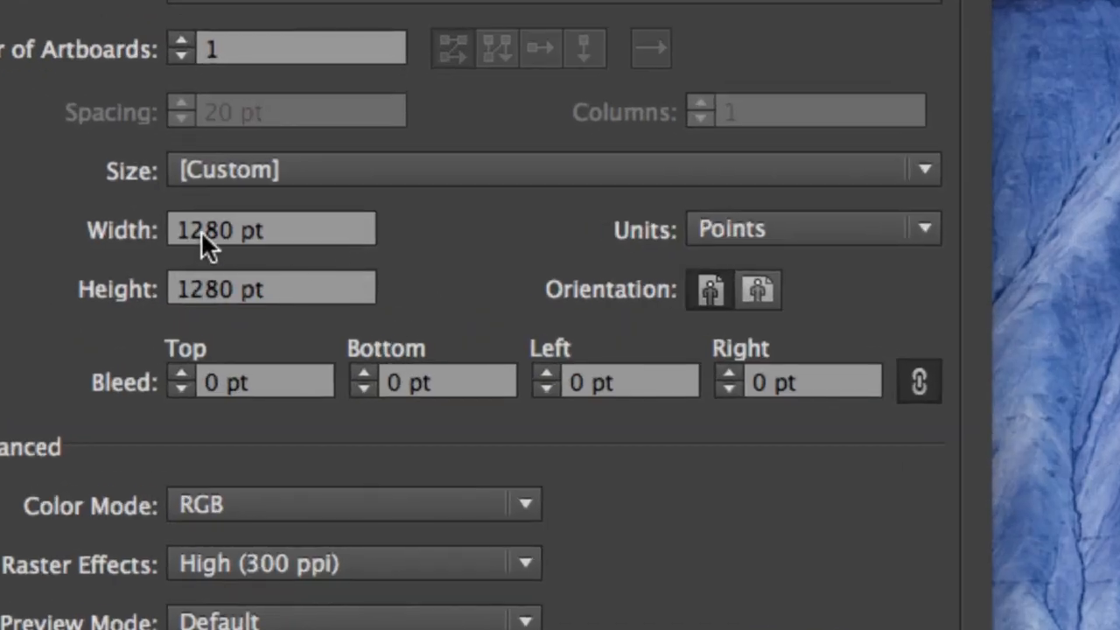
pyautogui.doubleClick(200, 230)
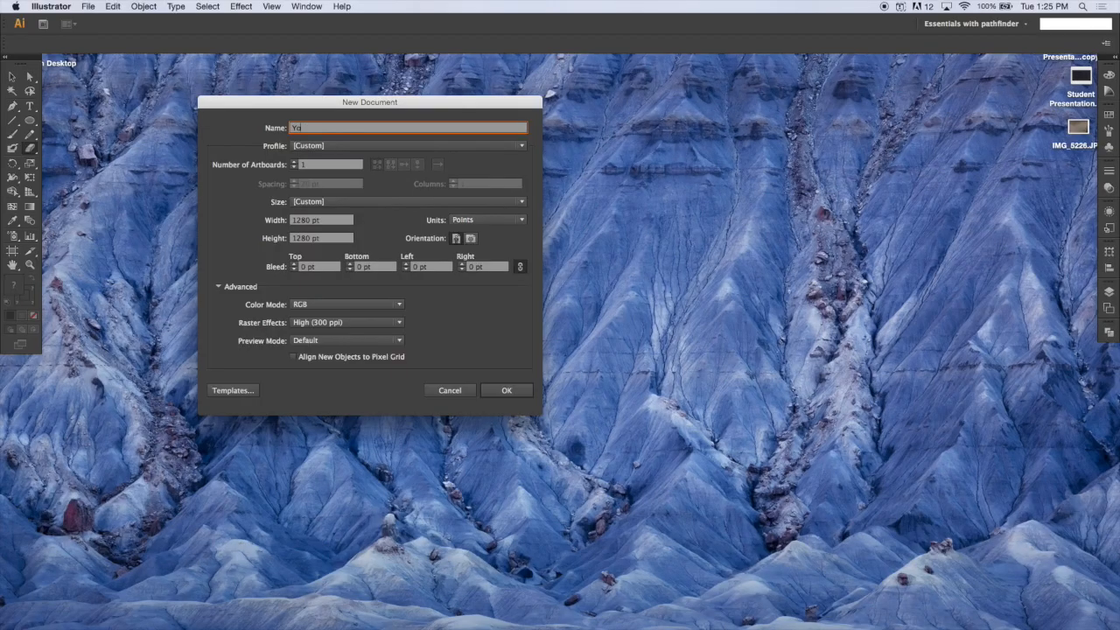
pyautogui.write('r Name Type on a Path')
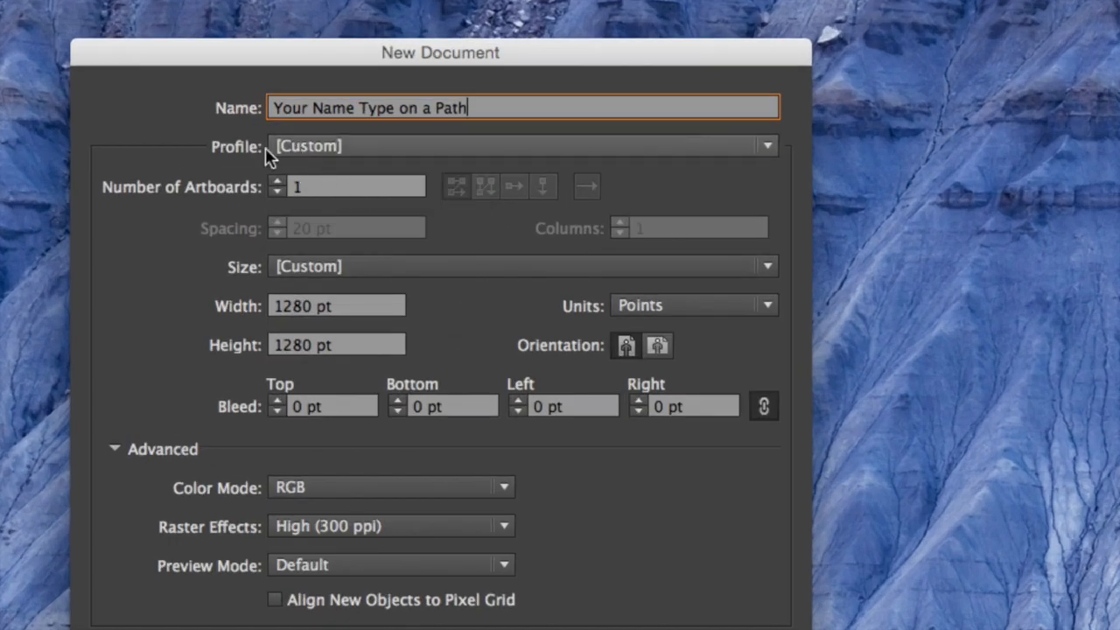
# Set the new document to 1000 pt wide by 1000 pt high in RGB color mode and create it.
pyautogui.doubleClick(292, 315)
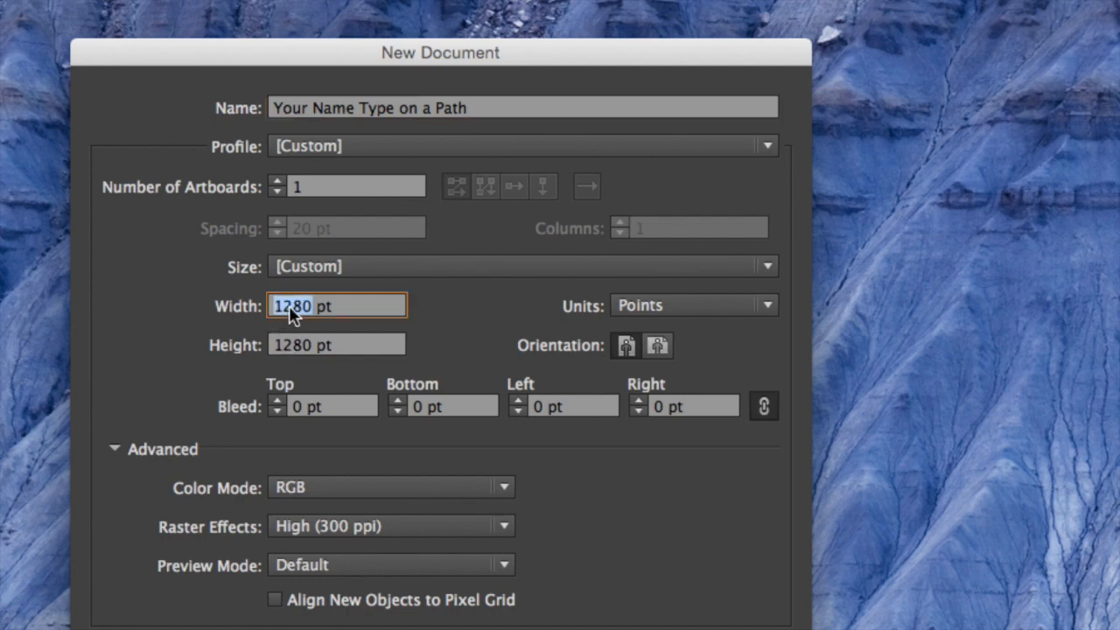
pyautogui.write('1000')
pyautogui.doubleClick(293, 346)
pyautogui.write('1000')
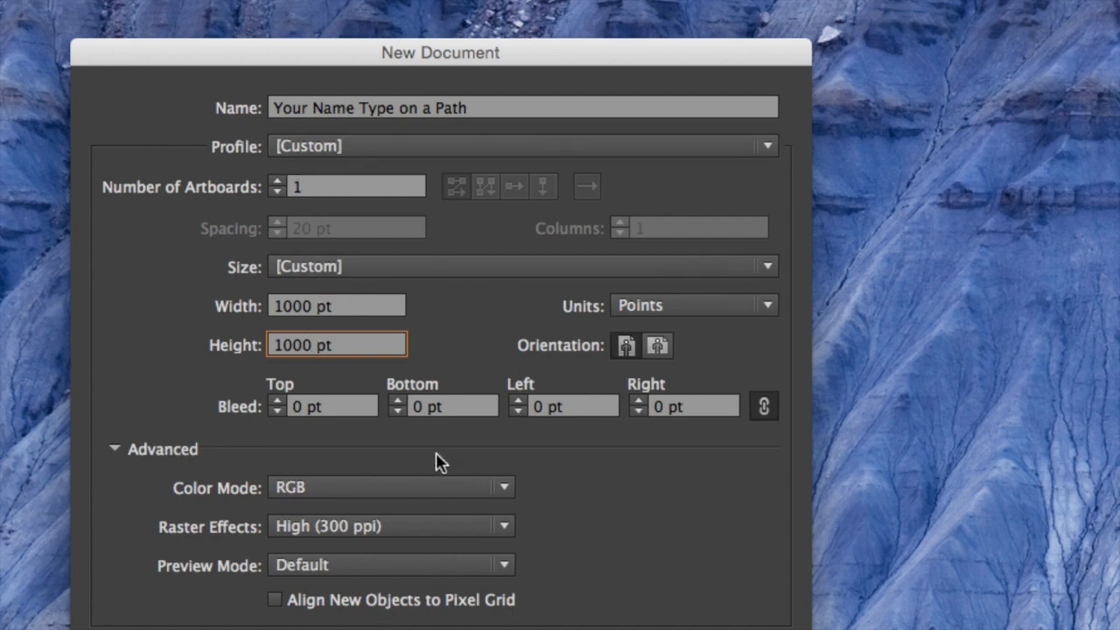
pyautogui.click(355, 487)
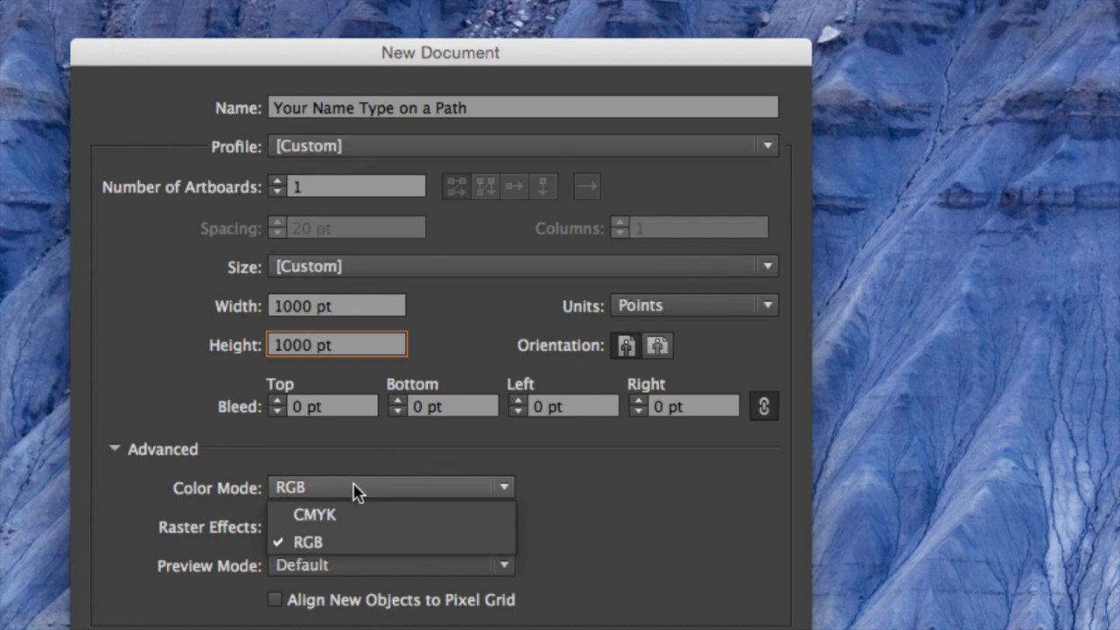
pyautogui.click(332, 542)
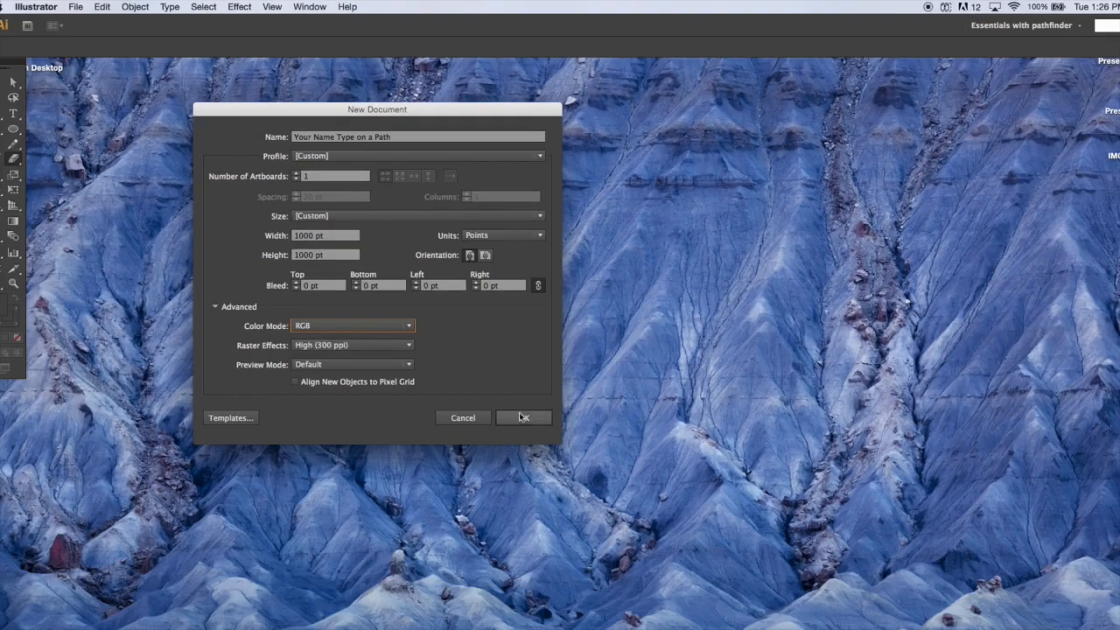
pyautogui.click(522, 418)
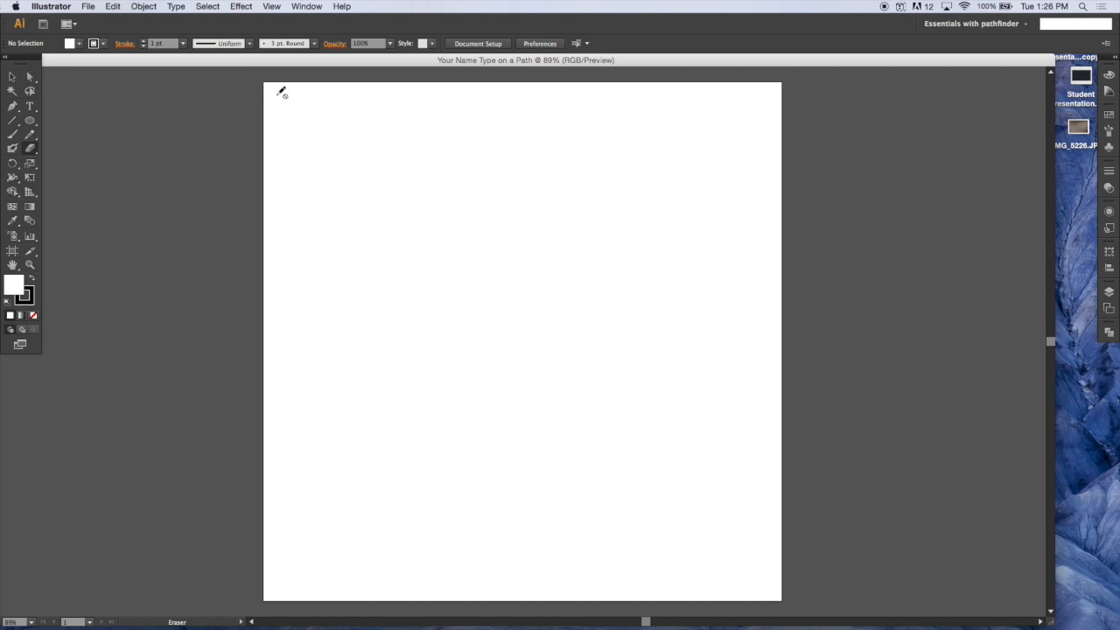
# Draw an open wavy path with the Pen tool across the middle of the artboard, rising to a crest, dipping and rising again.
pyautogui.click(12, 106)
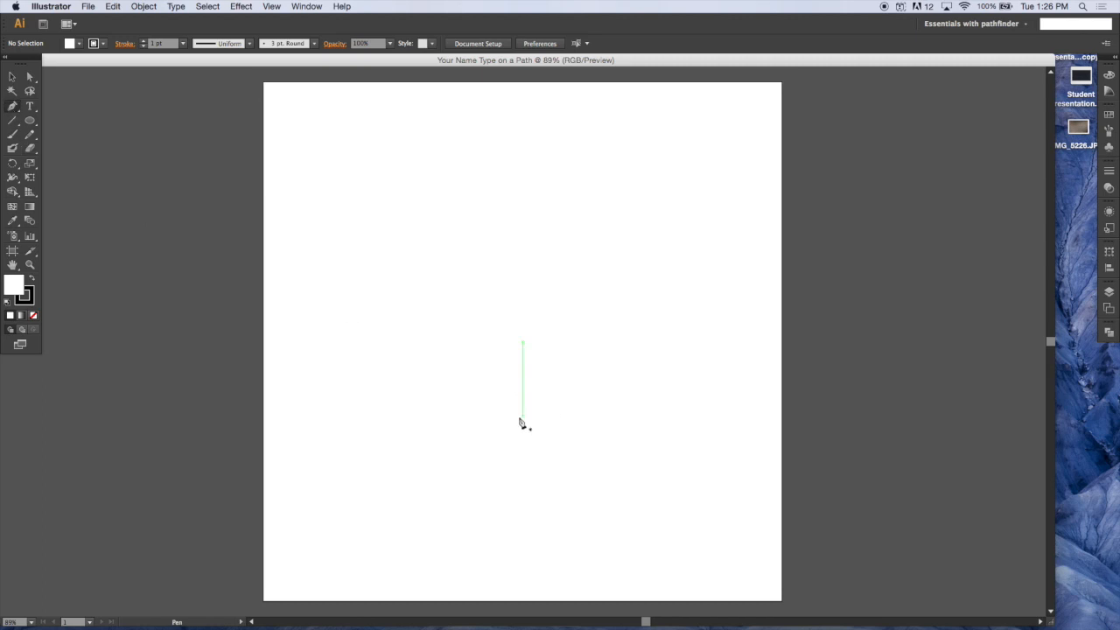
pyautogui.click(288, 399)
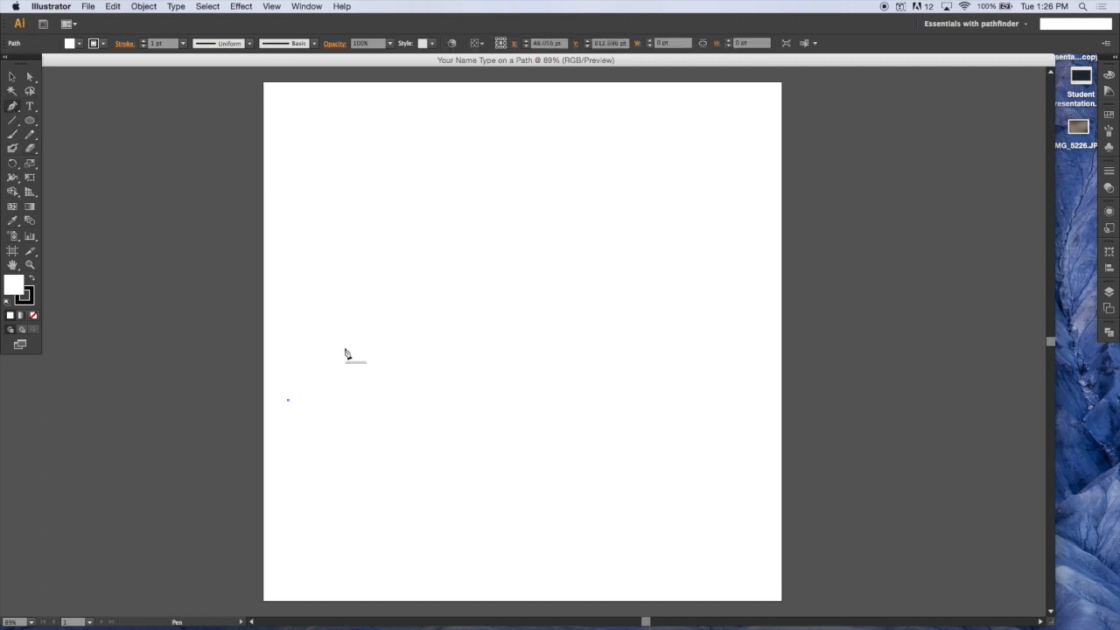
pyautogui.moveTo(424, 325); pyautogui.dragTo(501, 331)
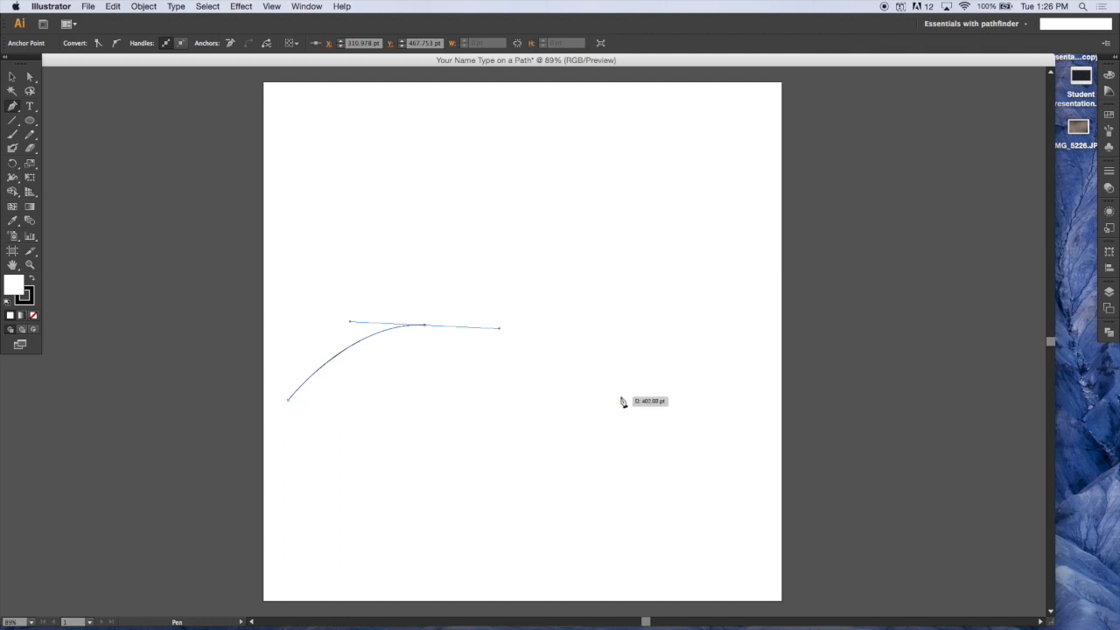
pyautogui.moveTo(622, 402); pyautogui.dragTo(760, 296)
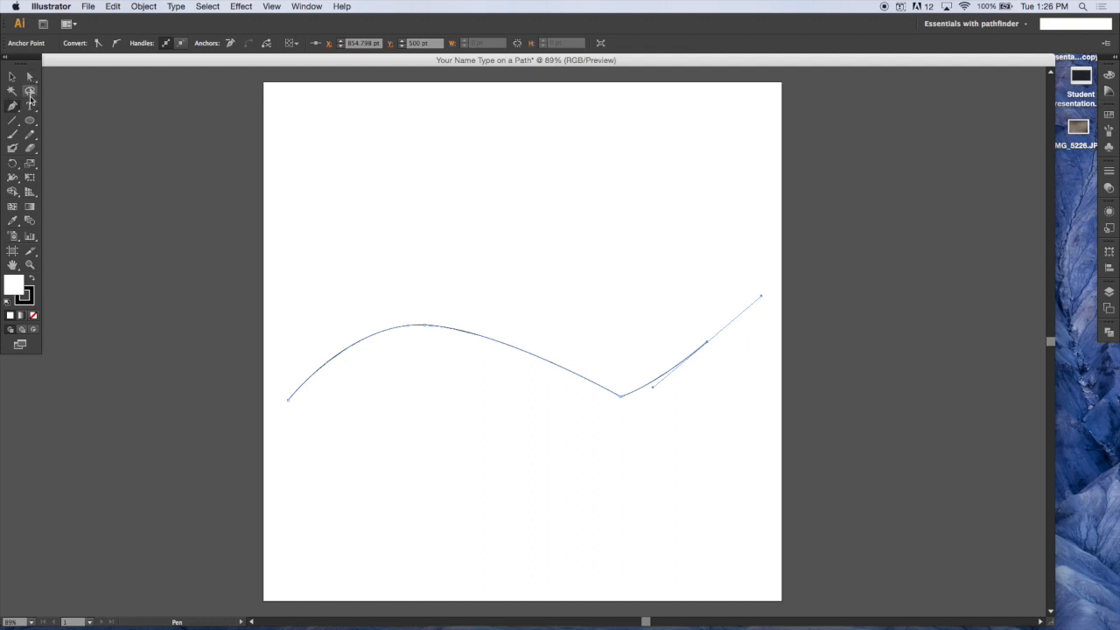
# Convert the sharp corner anchor at the path's dip into a smooth curve with roughly horizontal handles.
pyautogui.click(31, 79)
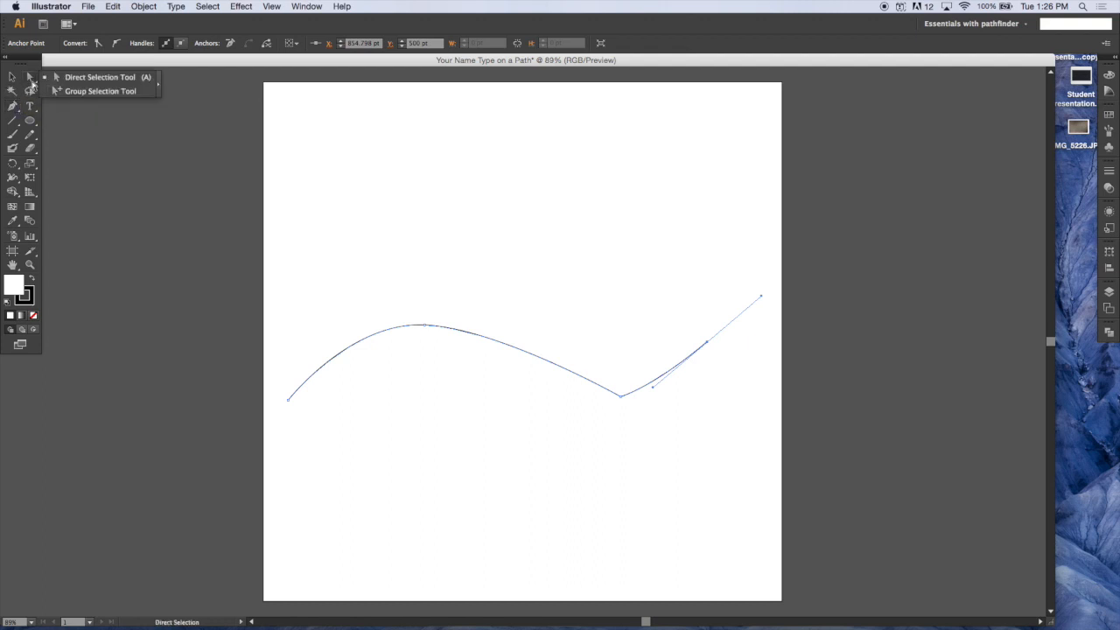
pyautogui.moveTo(13, 106); pyautogui.dragTo(44, 149)
pyautogui.moveTo(620, 396); pyautogui.dragTo(665, 399)
# Reposition the dip and right end anchors and adjust their handles with Direct Selection to form a smooth, even wave.
pyautogui.click(30, 76)
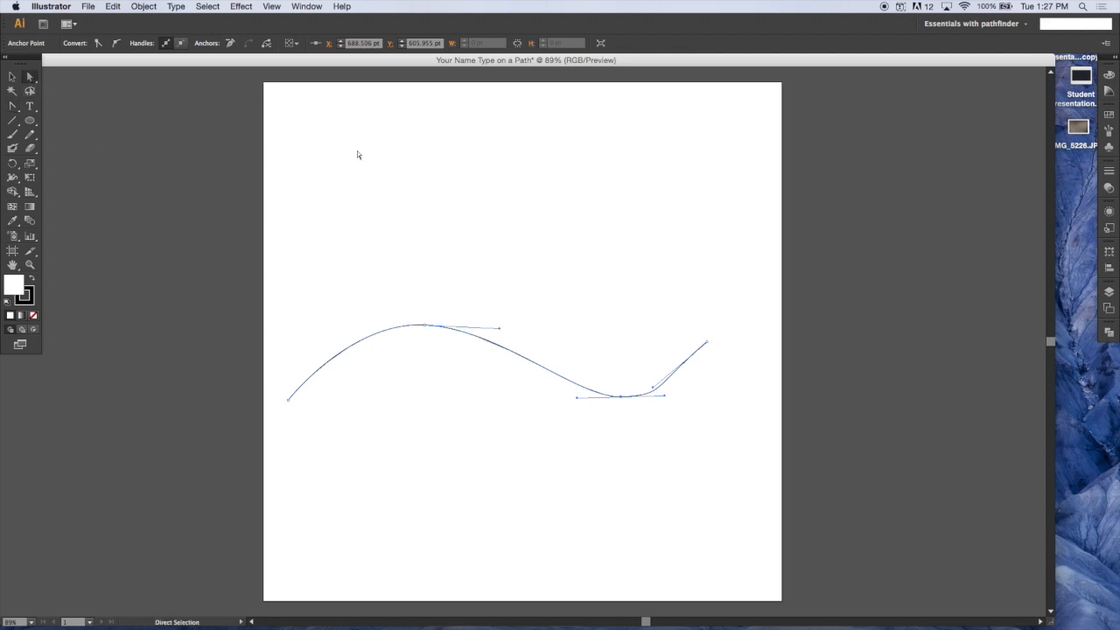
pyautogui.moveTo(707, 342); pyautogui.dragTo(595, 378)
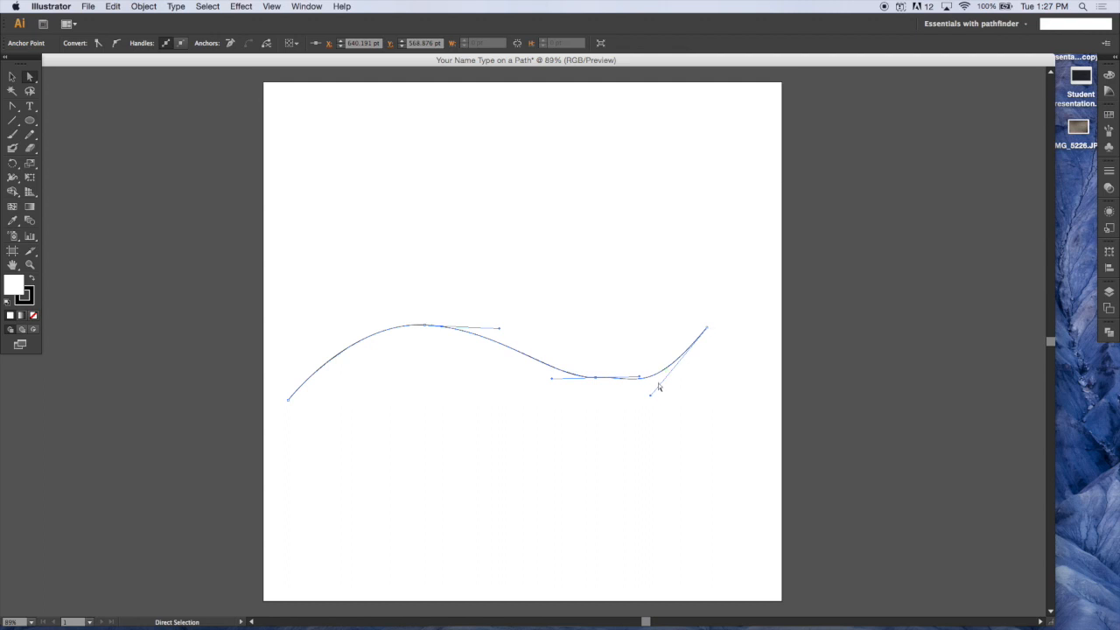
pyautogui.moveTo(652, 399); pyautogui.dragTo(630, 387)
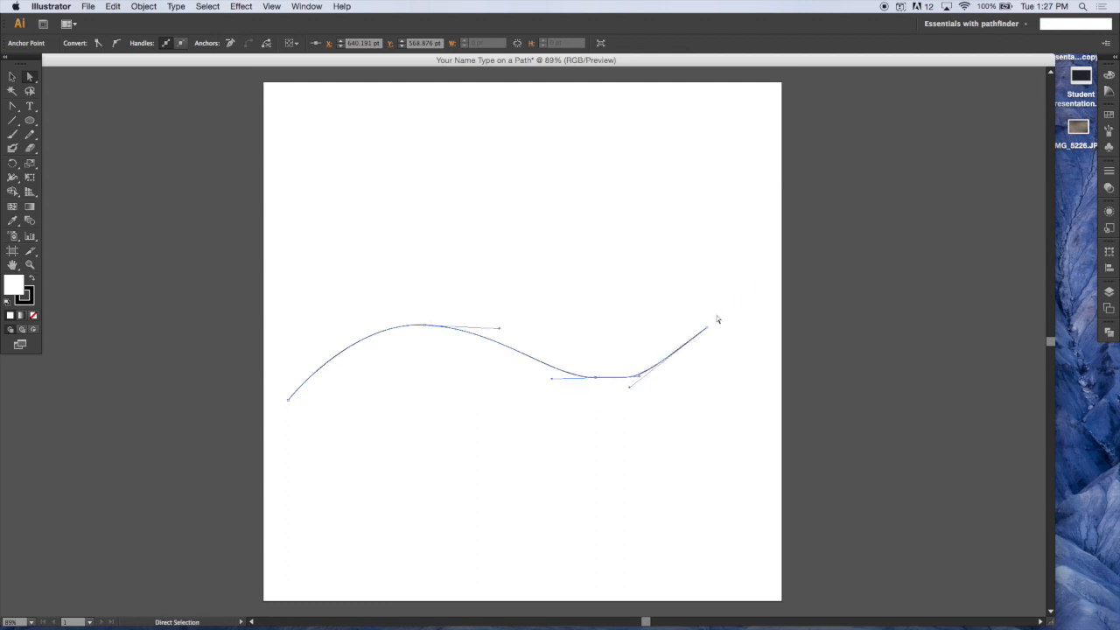
pyautogui.moveTo(708, 331); pyautogui.dragTo(710, 346)
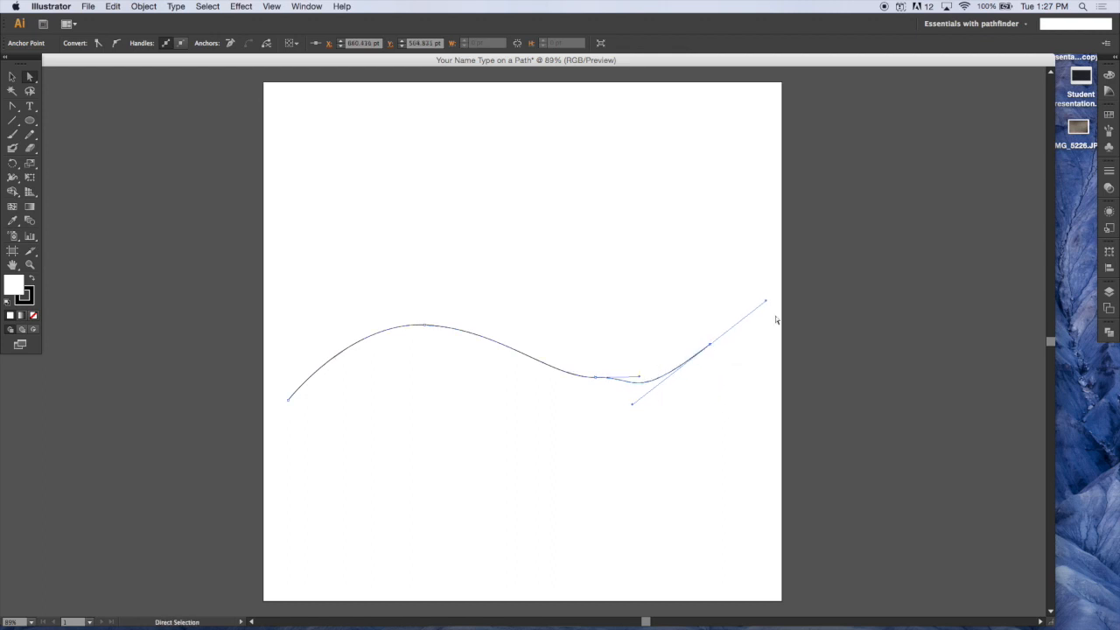
pyautogui.moveTo(766, 301); pyautogui.dragTo(715, 336)
pyautogui.moveTo(648, 423); pyautogui.dragTo(596, 400)
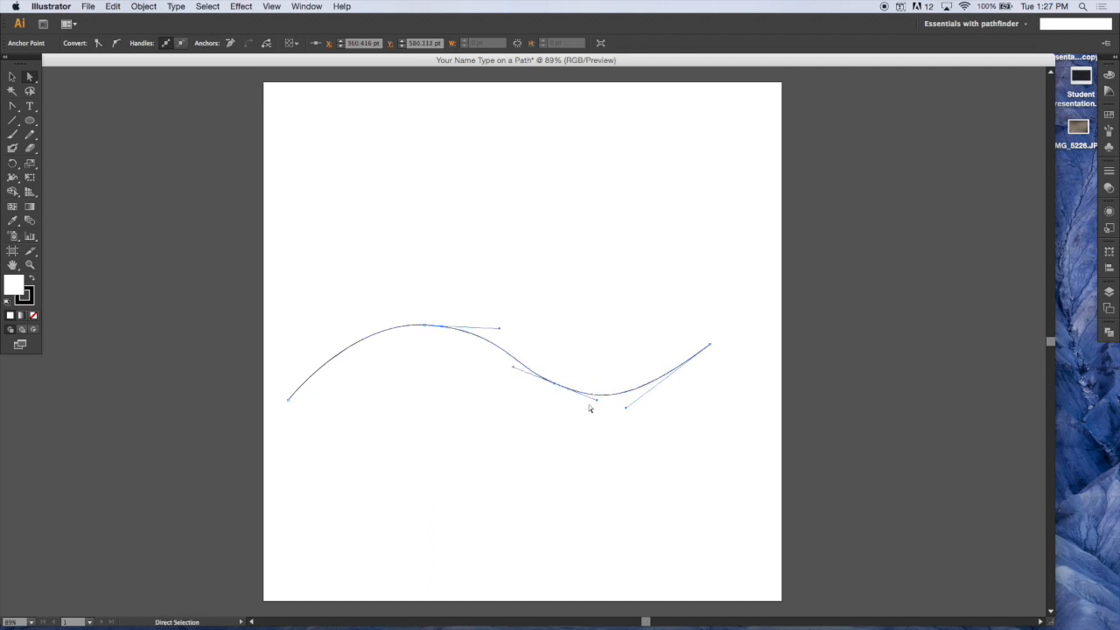
pyautogui.moveTo(710, 346); pyautogui.dragTo(726, 336)
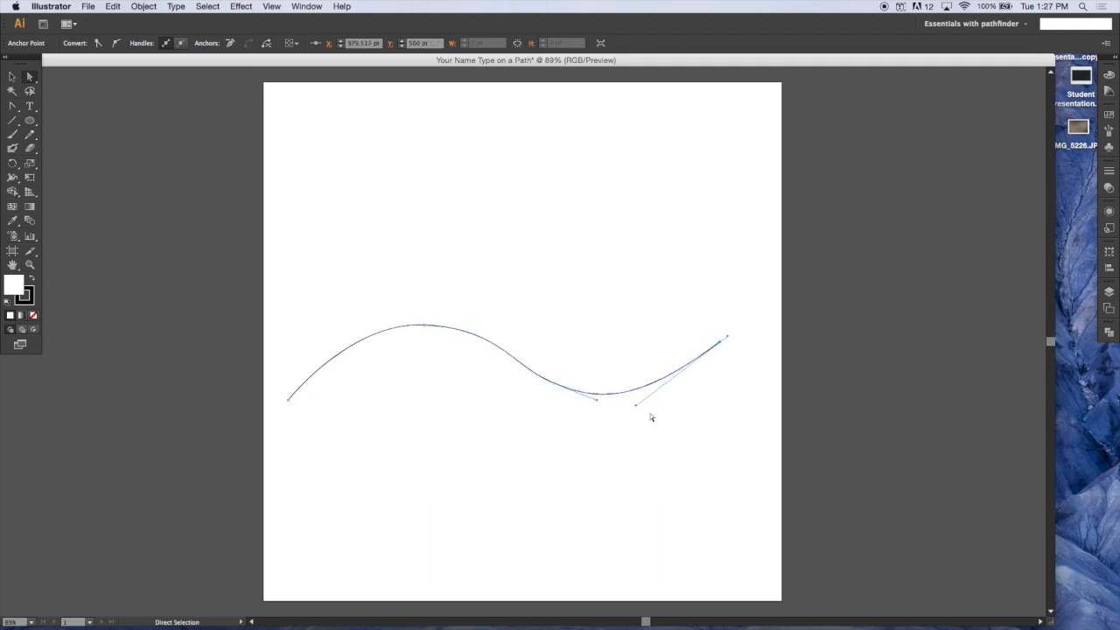
pyautogui.moveTo(636, 408); pyautogui.dragTo(672, 404)
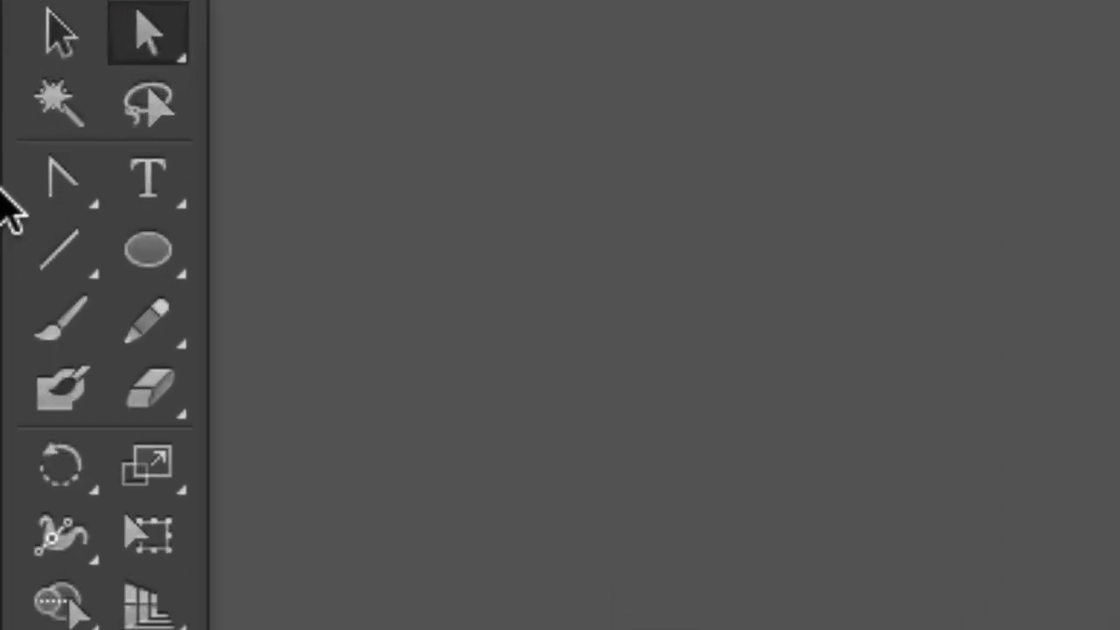
# Add the text "Type on a Path" along the wavy curve using the Type on a Path tool.
pyautogui.click(157, 178)
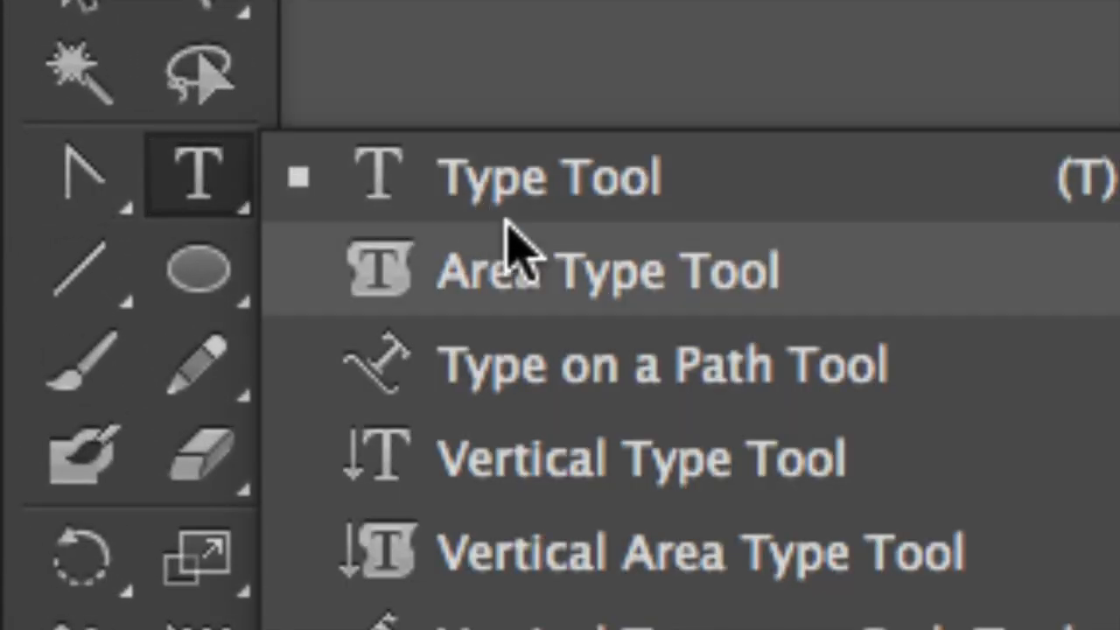
pyautogui.click(574, 394)
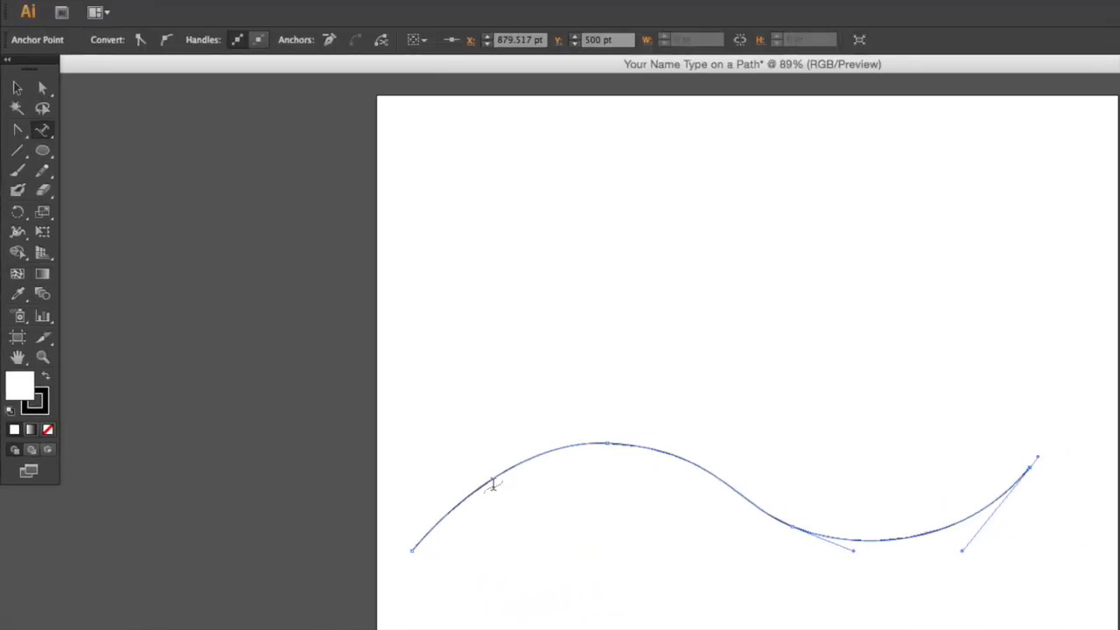
pyautogui.click(41, 130)
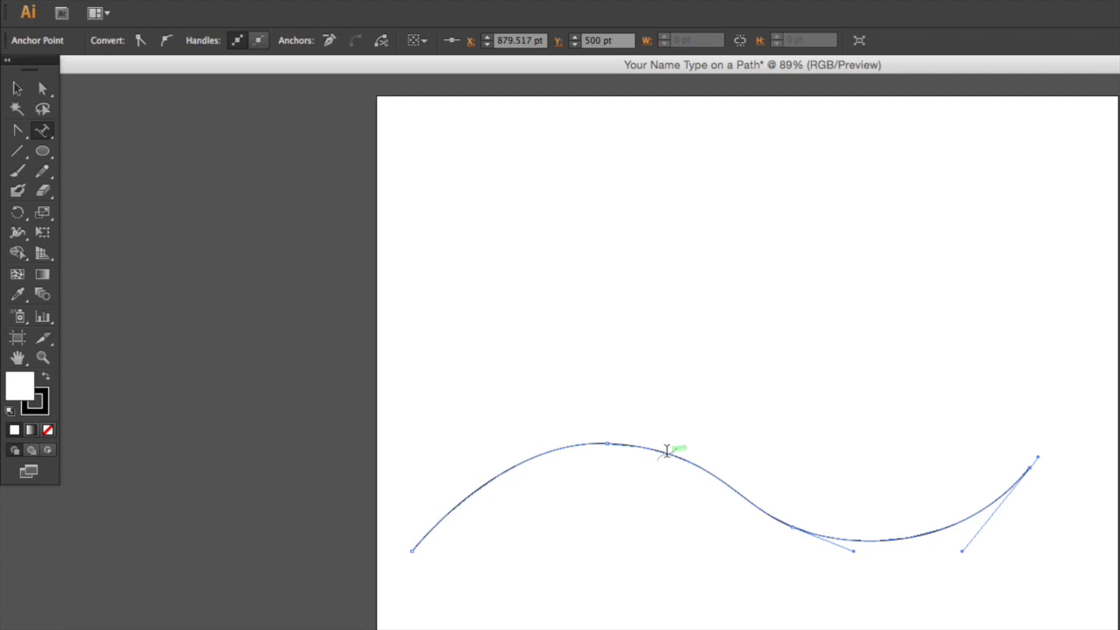
pyautogui.click(657, 452)
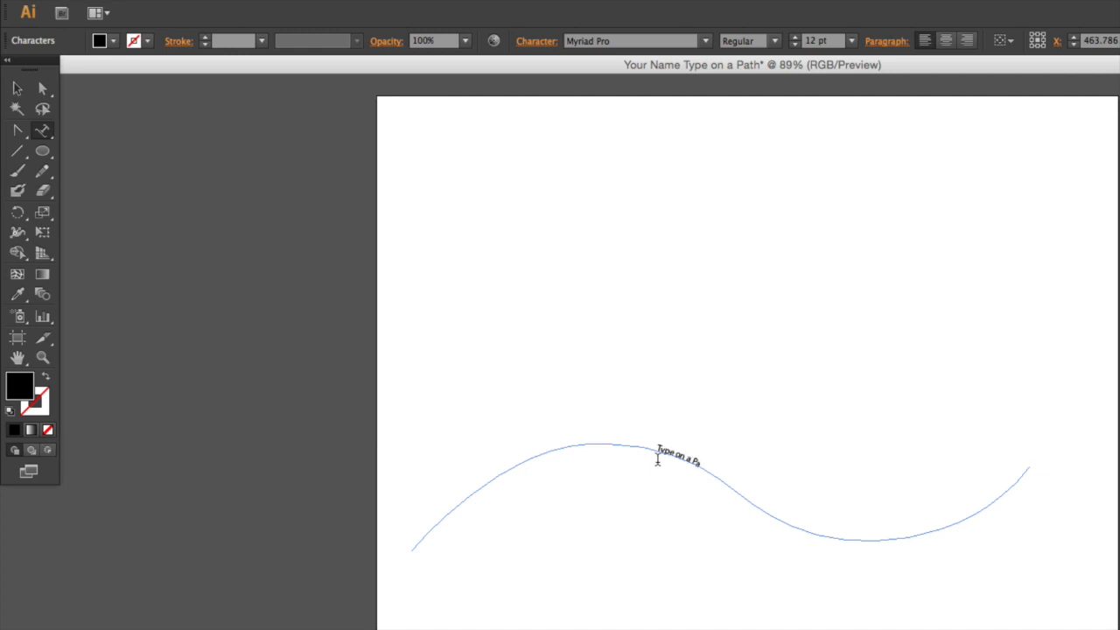
# Set the path text's font size to 72 pt and move its start bracket near the left end of the curve.
pyautogui.tripleClick(659, 455)
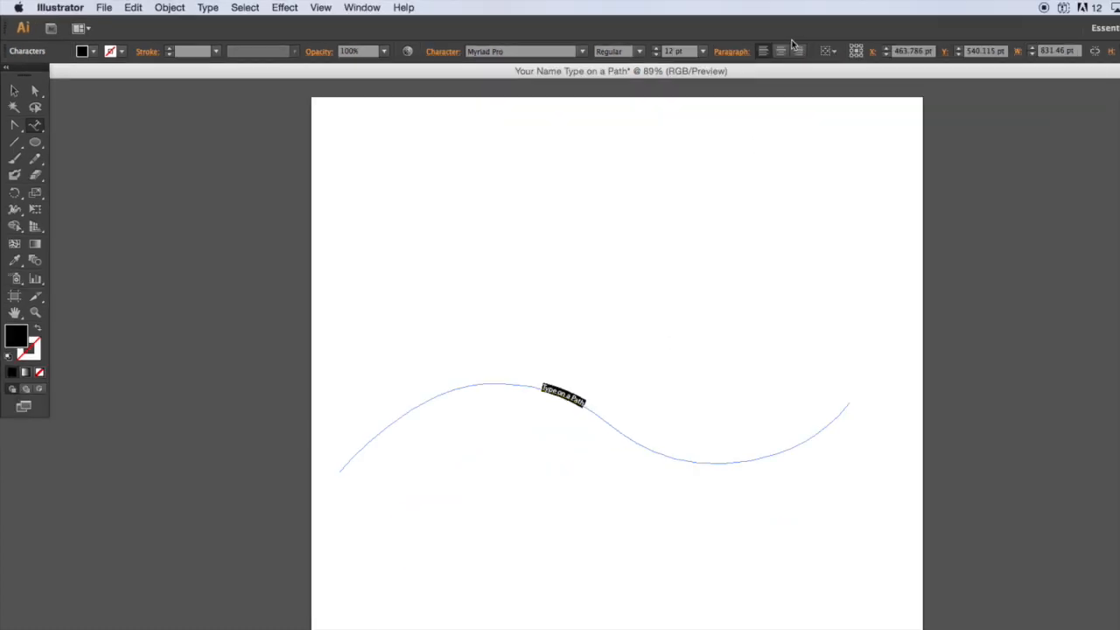
pyautogui.click(702, 51)
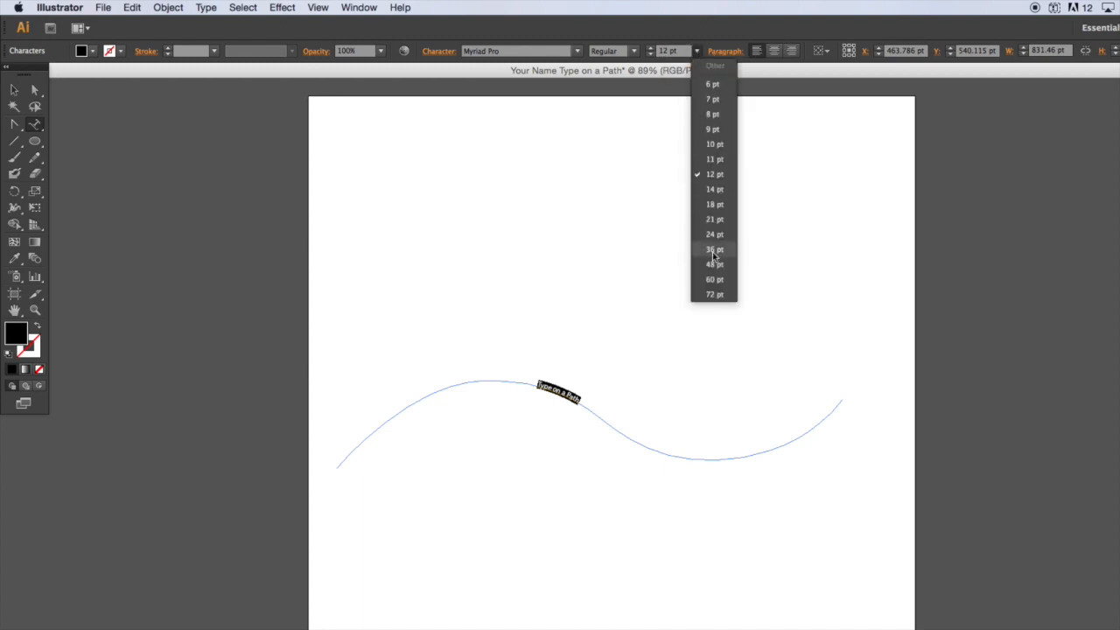
pyautogui.click(715, 294)
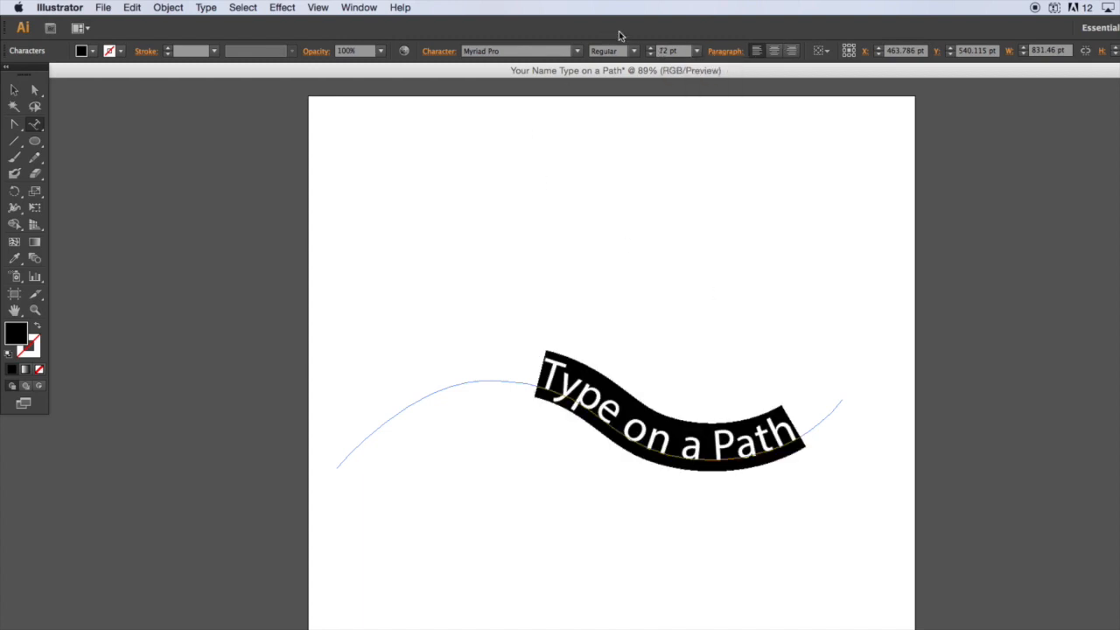
pyautogui.click(37, 91)
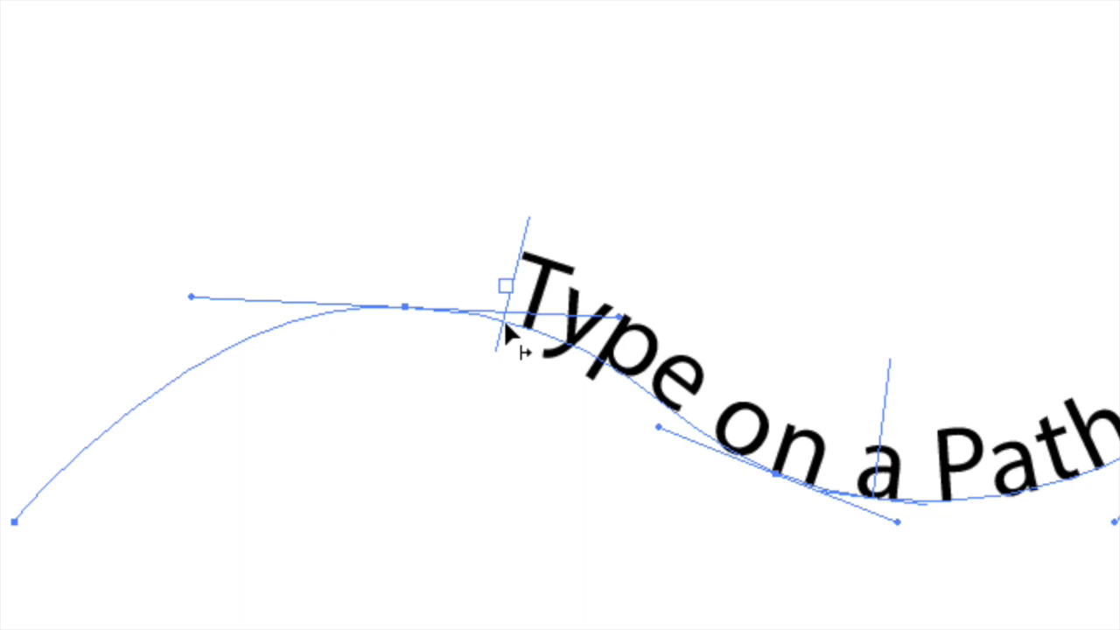
pyautogui.moveTo(499, 325); pyautogui.dragTo(65, 493)
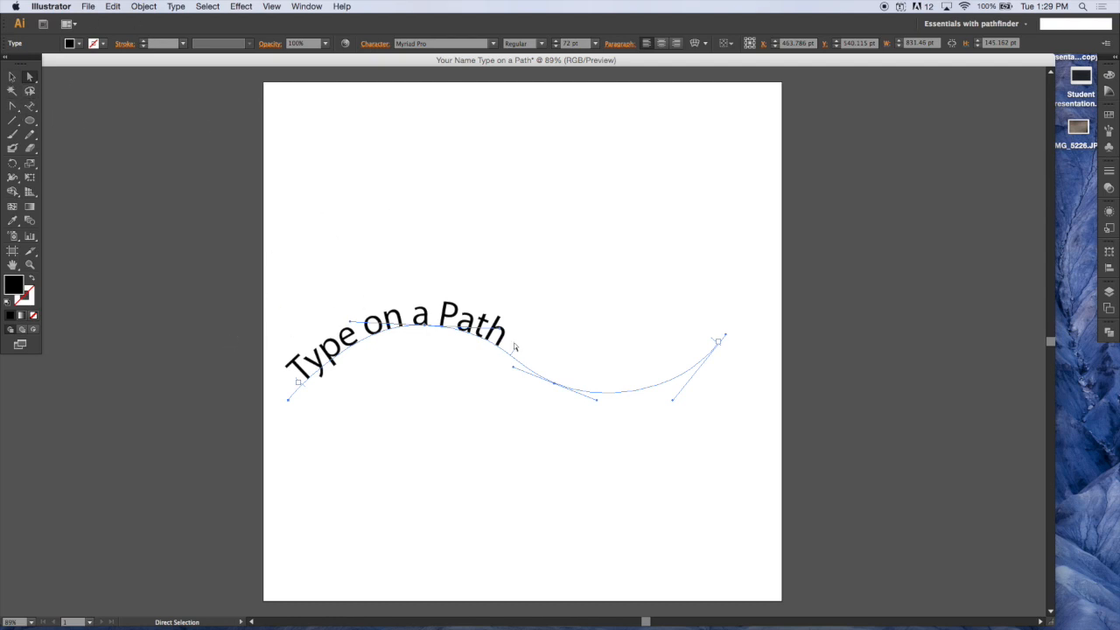
# Enlarge all the text on the path to 150 pt and step its font size down to 135 pt to fit the curve.
pyautogui.doubleClick(376, 321)
pyautogui.press('super+a')
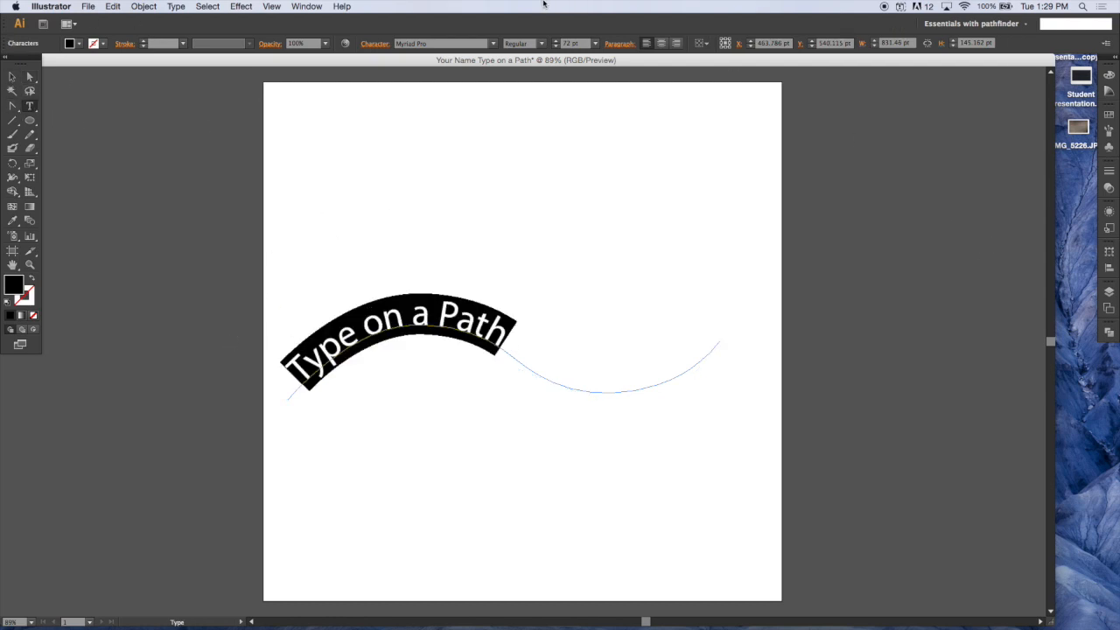
pyautogui.click(595, 43)
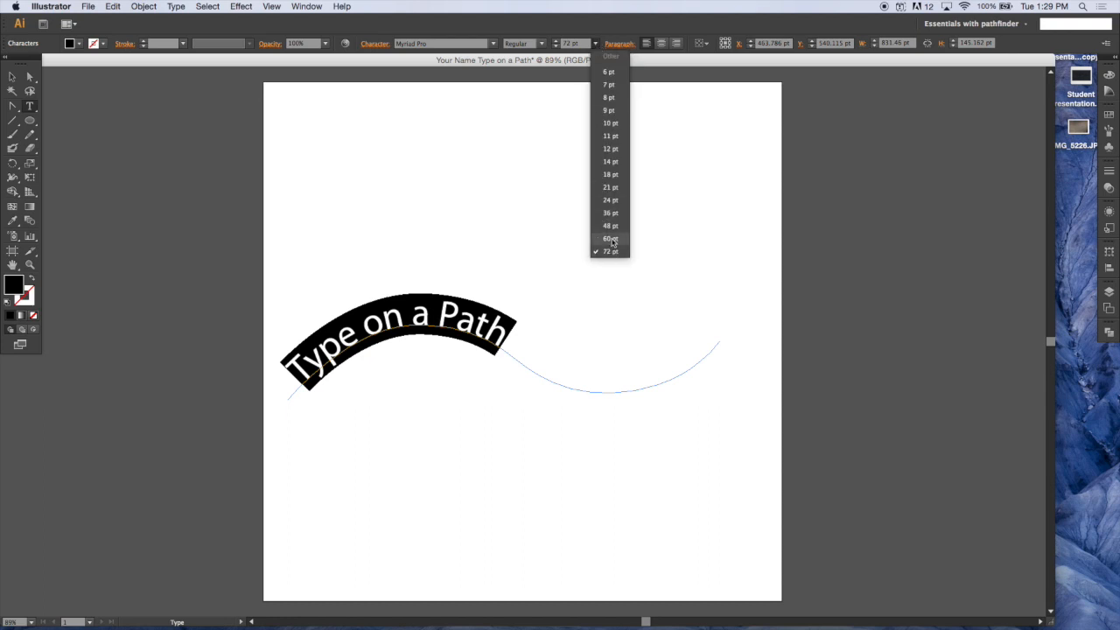
pyautogui.doubleClick(566, 44)
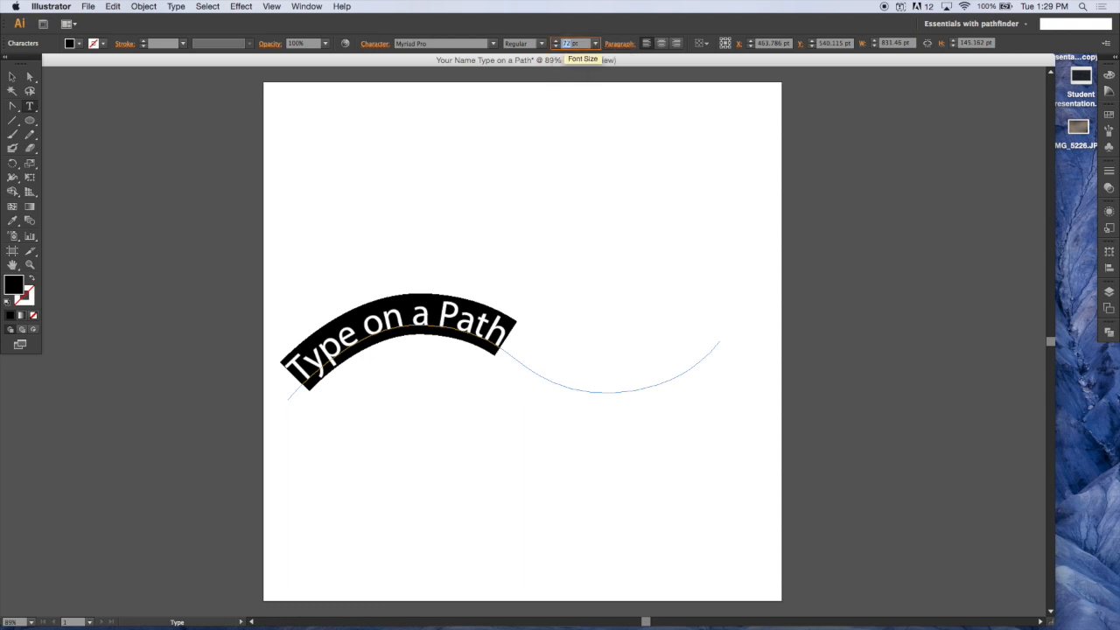
pyautogui.press('Return')
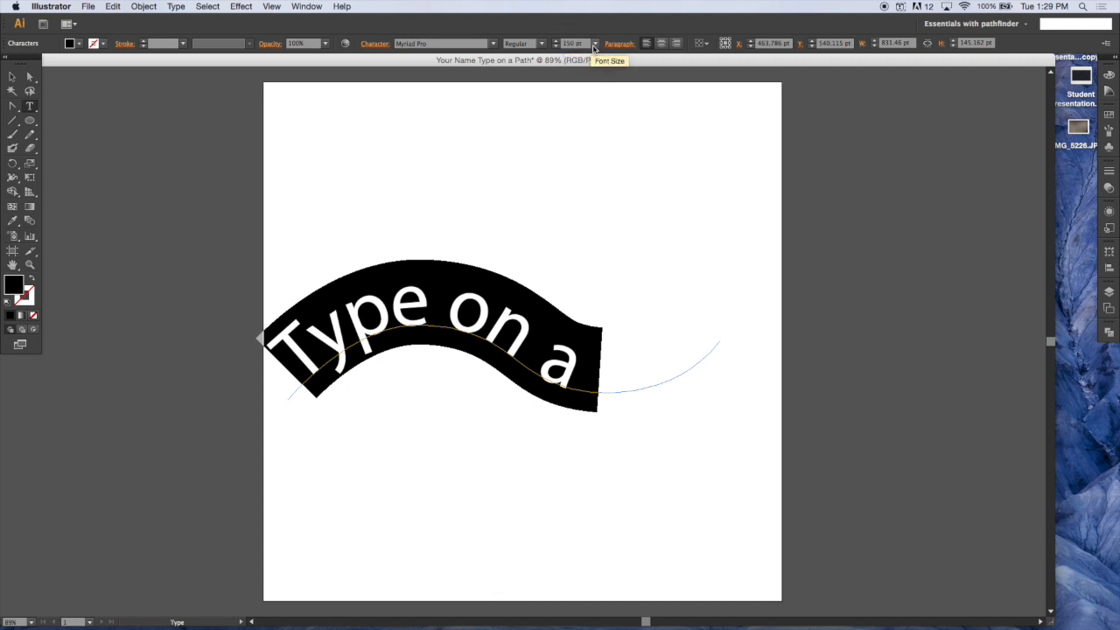
pyautogui.click(556, 47)
pyautogui.click(556, 46)
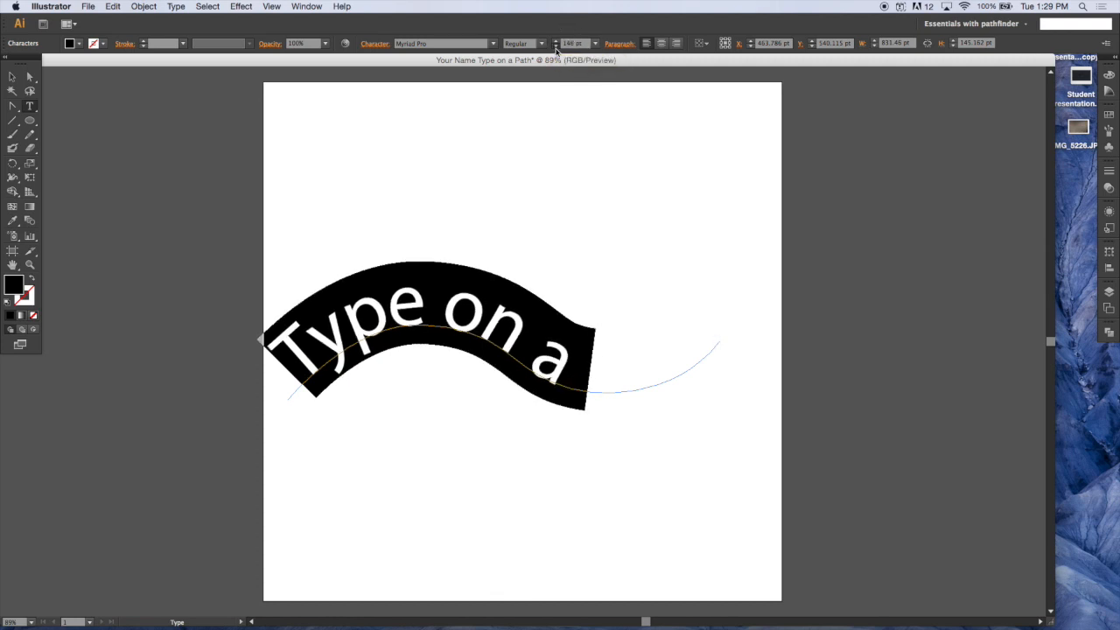
pyautogui.click(556, 47)
pyautogui.click(556, 46)
pyautogui.click(556, 46)
pyautogui.click(556, 47)
pyautogui.click(556, 48)
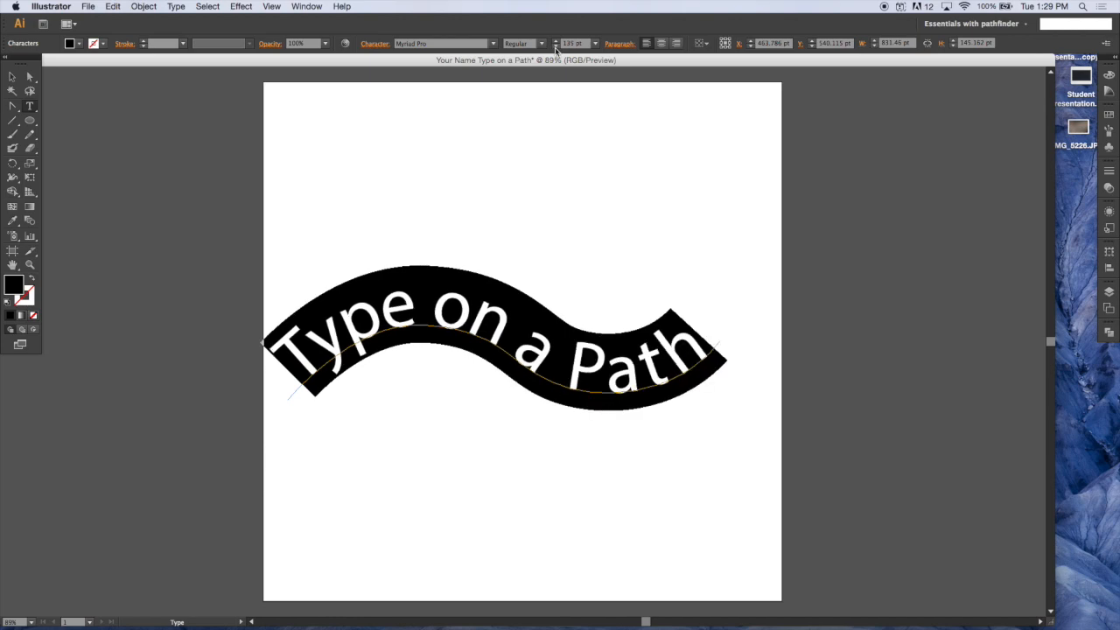
# Set the path text's font size to 137 pt and move the text down and right toward the artboard's centre.
pyautogui.click(555, 47)
pyautogui.click(556, 41)
pyautogui.click(557, 41)
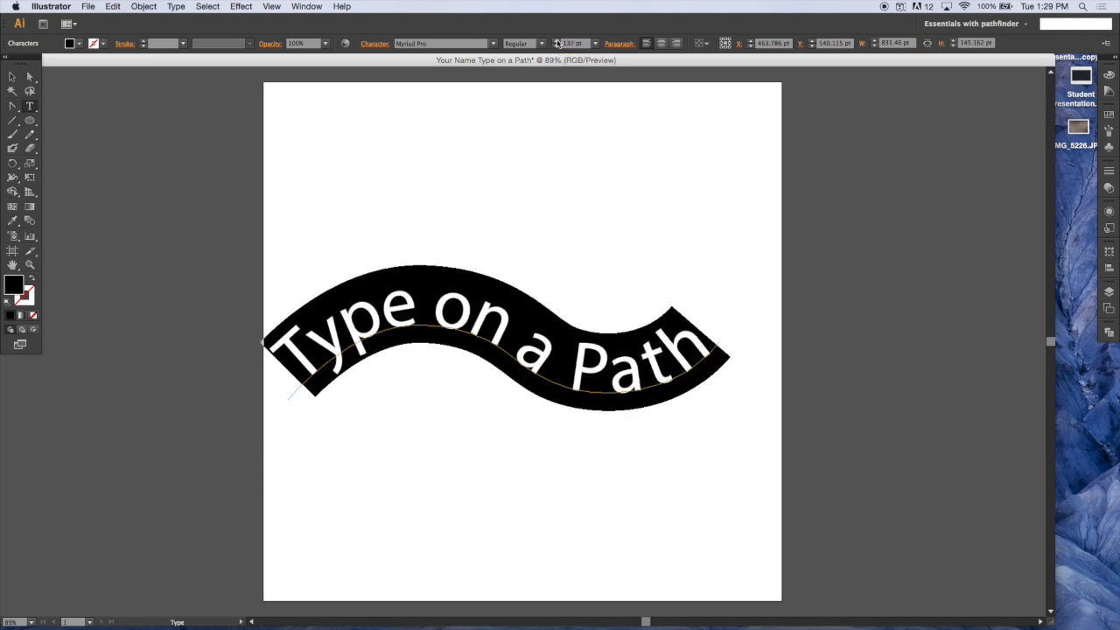
pyautogui.click(11, 76)
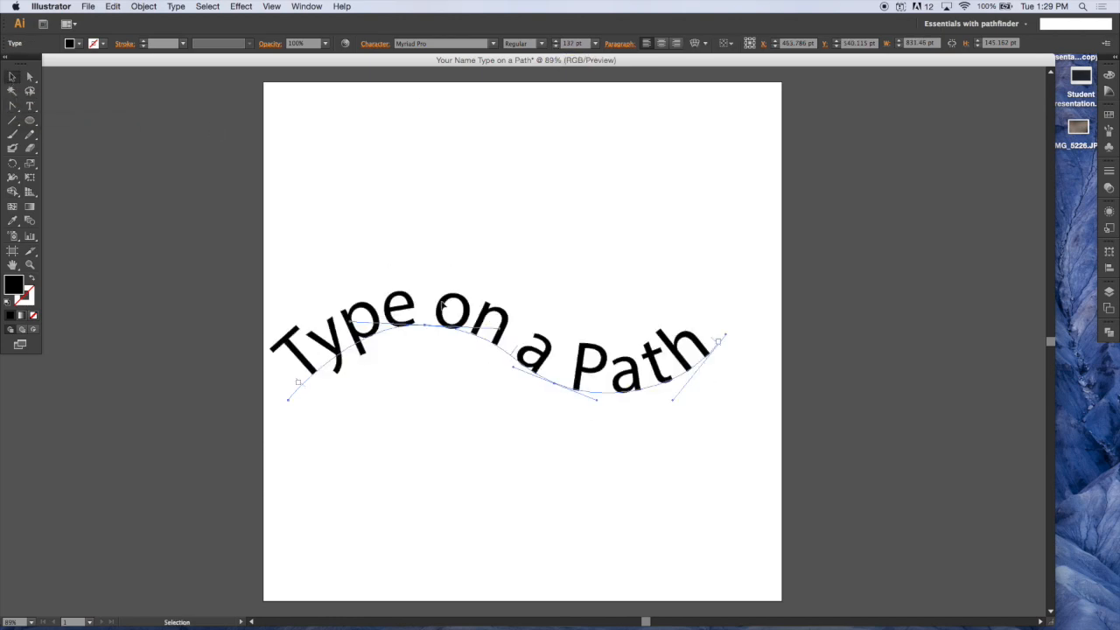
pyautogui.moveTo(445, 305); pyautogui.dragTo(479, 322)
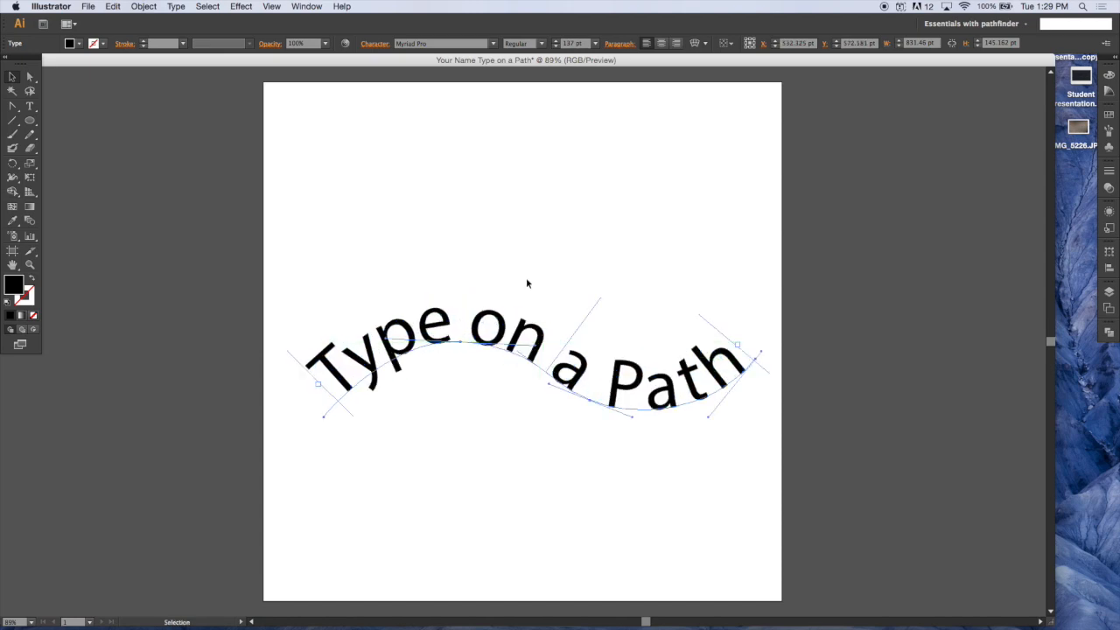
pyautogui.click(526, 277)
# Select all the path text and try the fonts Palatino, PT Serif, Skia, Sukhumvit Set and Wingdings on it.
pyautogui.doubleClick(702, 385)
pyautogui.press('super+a')
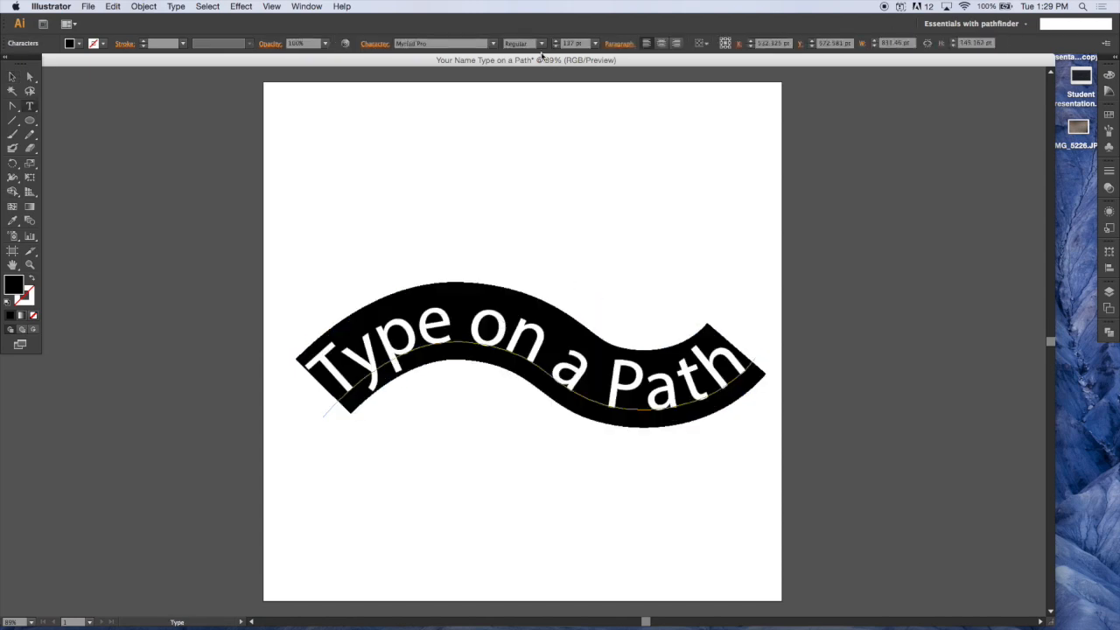
pyautogui.click(495, 45)
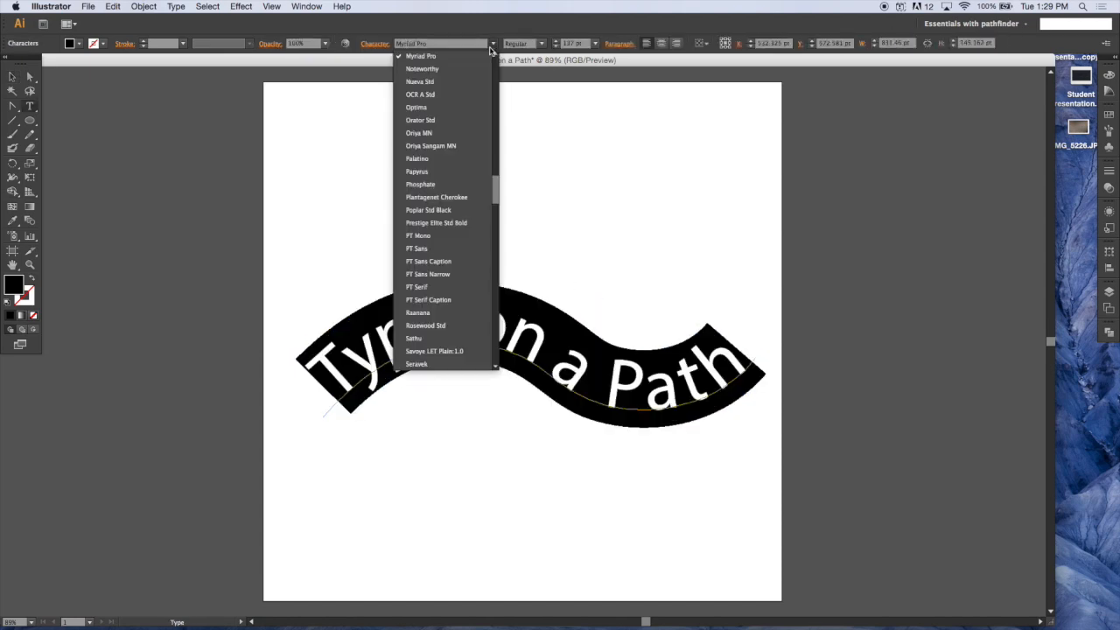
pyautogui.click(417, 159)
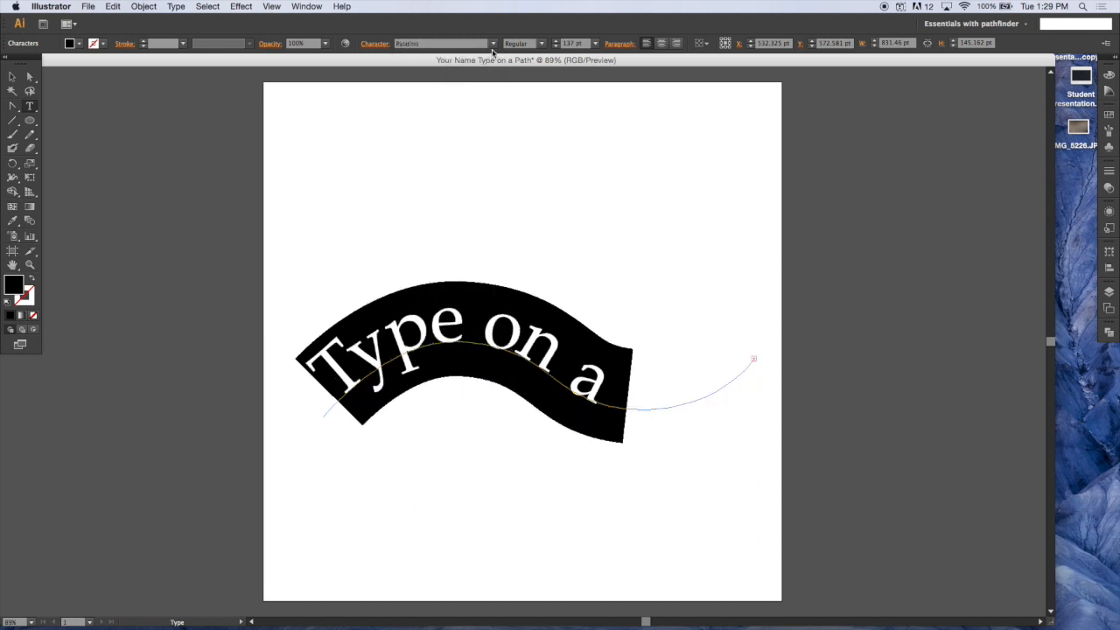
pyautogui.click(493, 44)
pyautogui.click(410, 182)
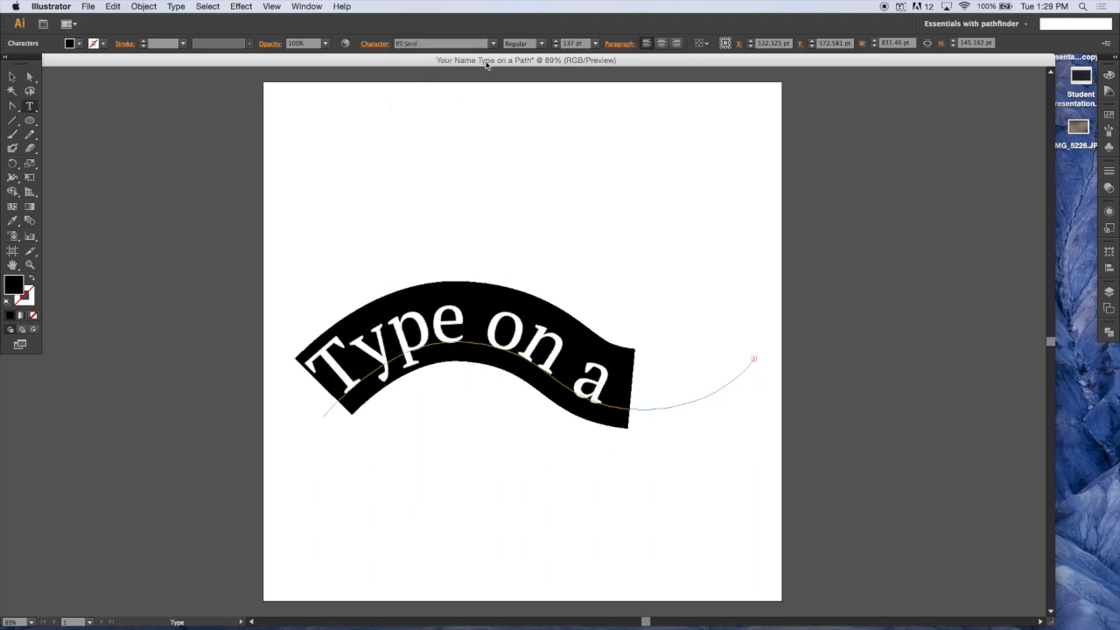
pyautogui.click(494, 44)
pyautogui.click(422, 207)
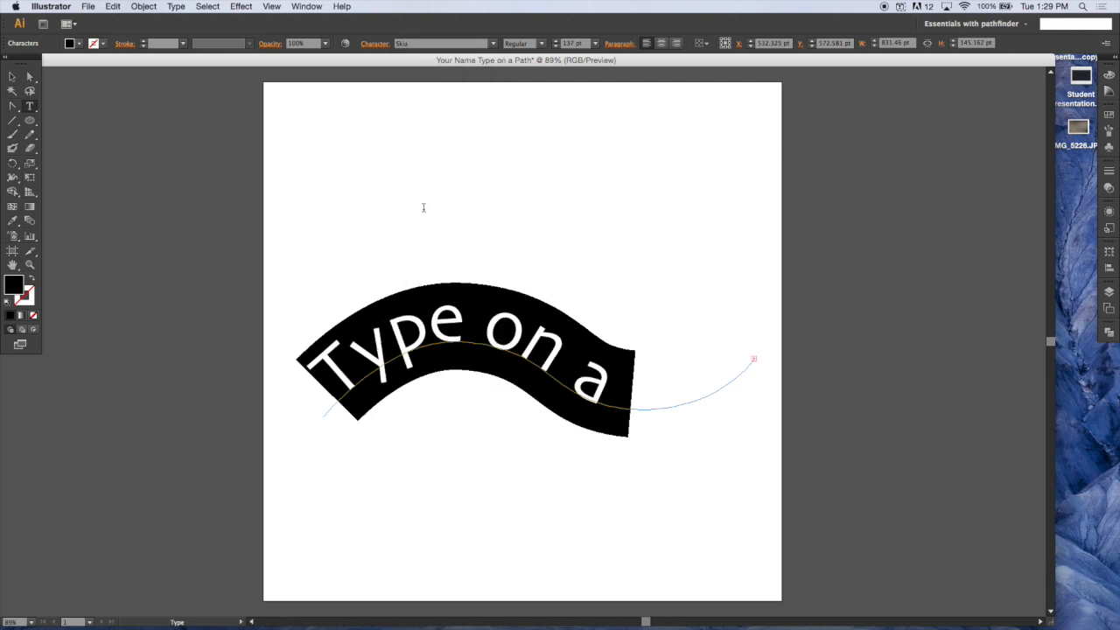
pyautogui.click(494, 44)
pyautogui.click(432, 257)
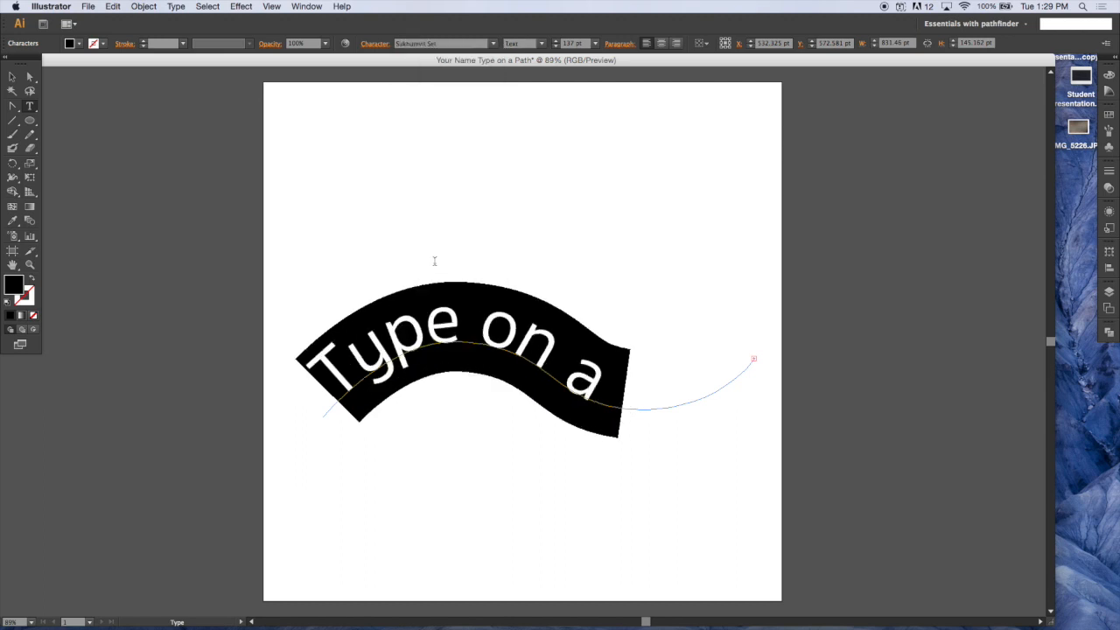
pyautogui.click(493, 43)
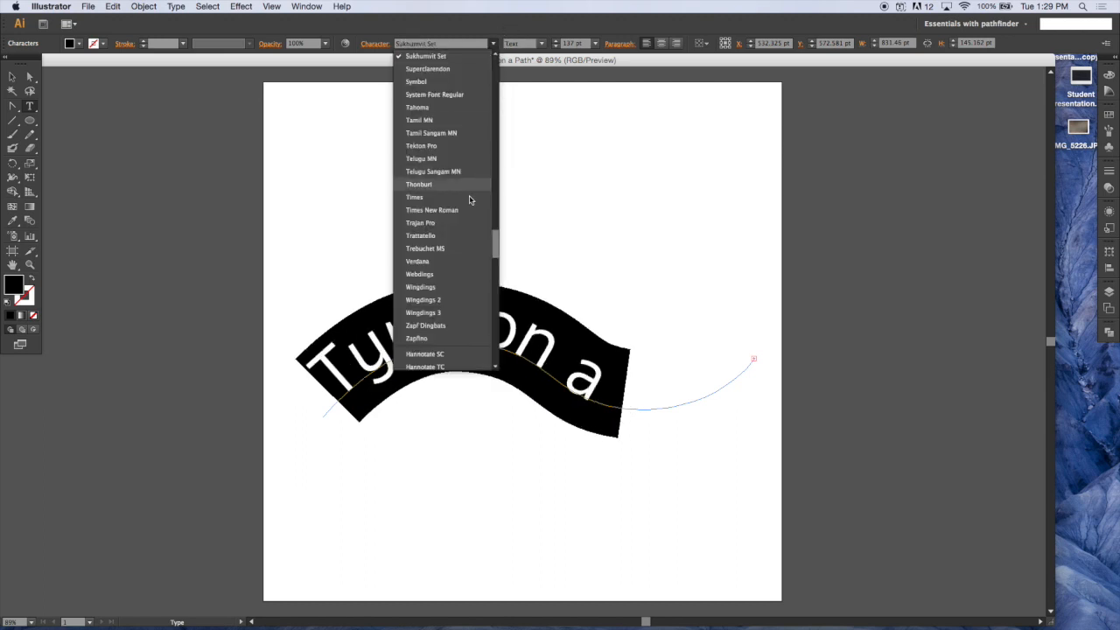
pyautogui.click(425, 291)
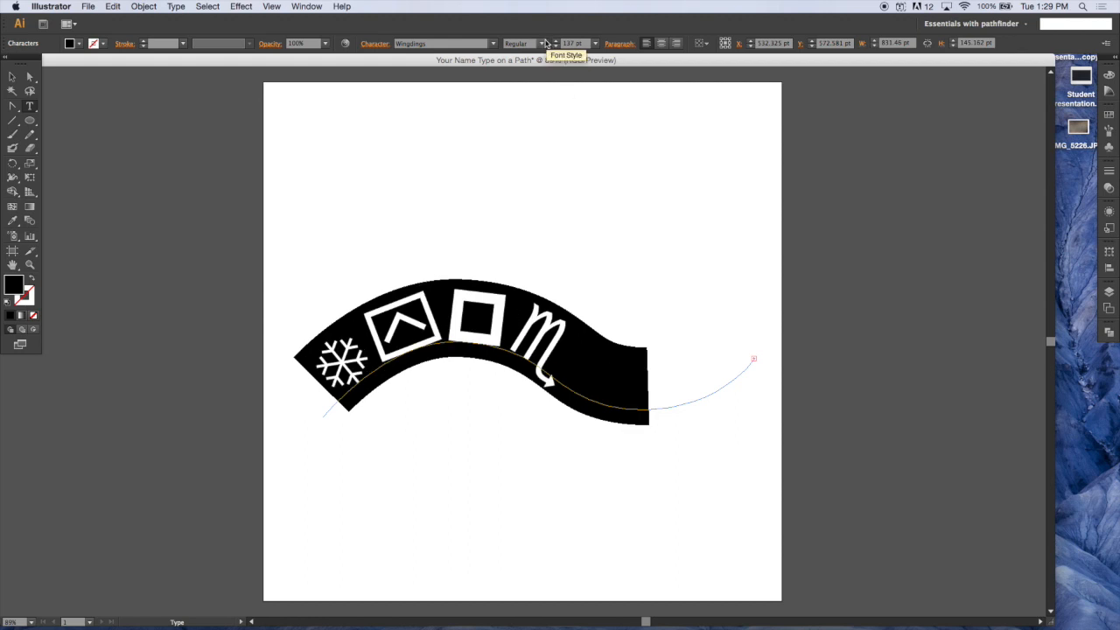
# Change the path text's font to Arial Rounded MT Bold.
pyautogui.click(494, 44)
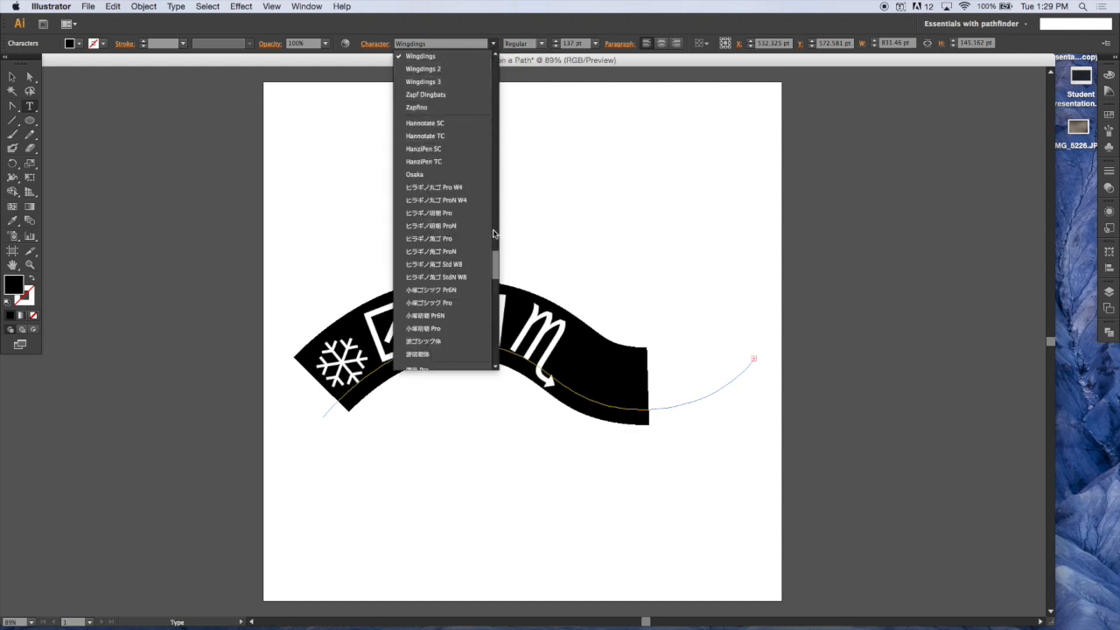
pyautogui.moveTo(497, 267); pyautogui.dragTo(495, 76)
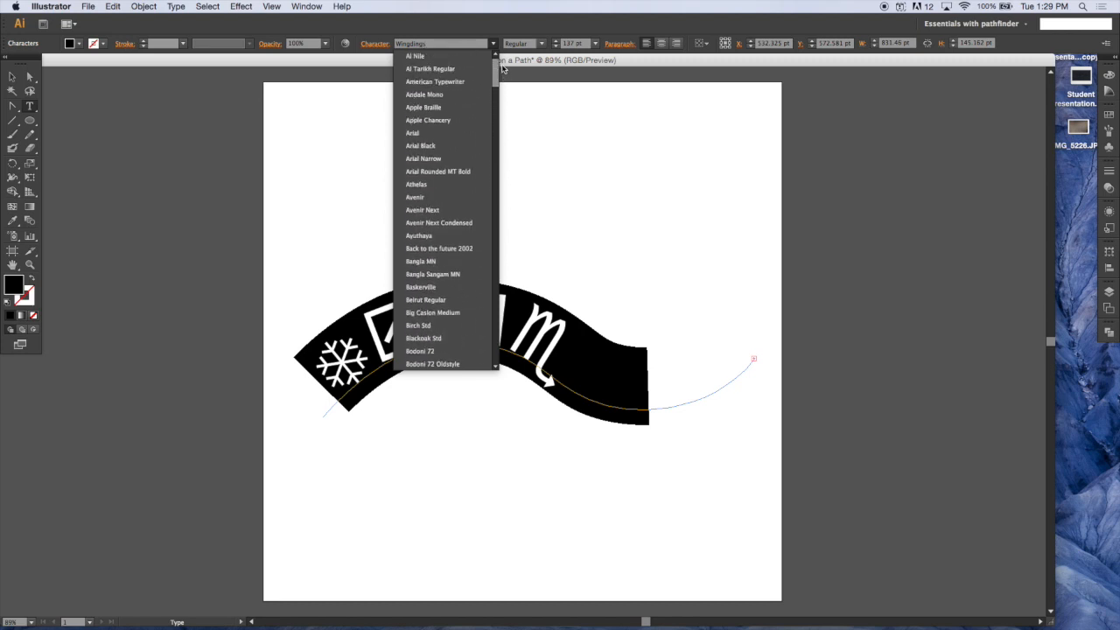
pyautogui.click(423, 61)
pyautogui.click(491, 44)
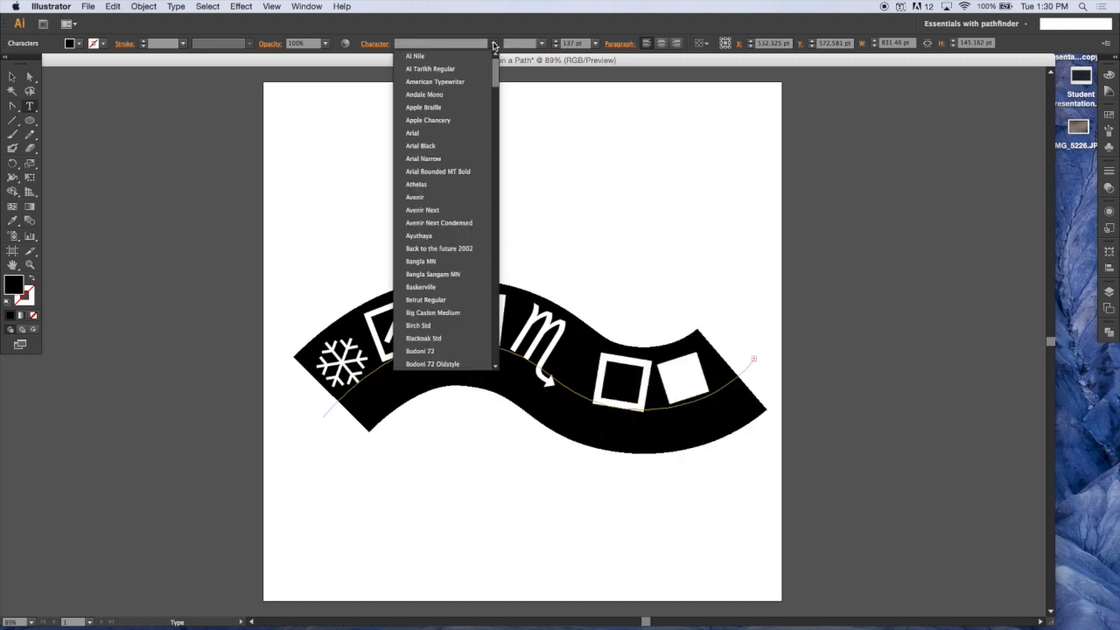
pyautogui.click(428, 174)
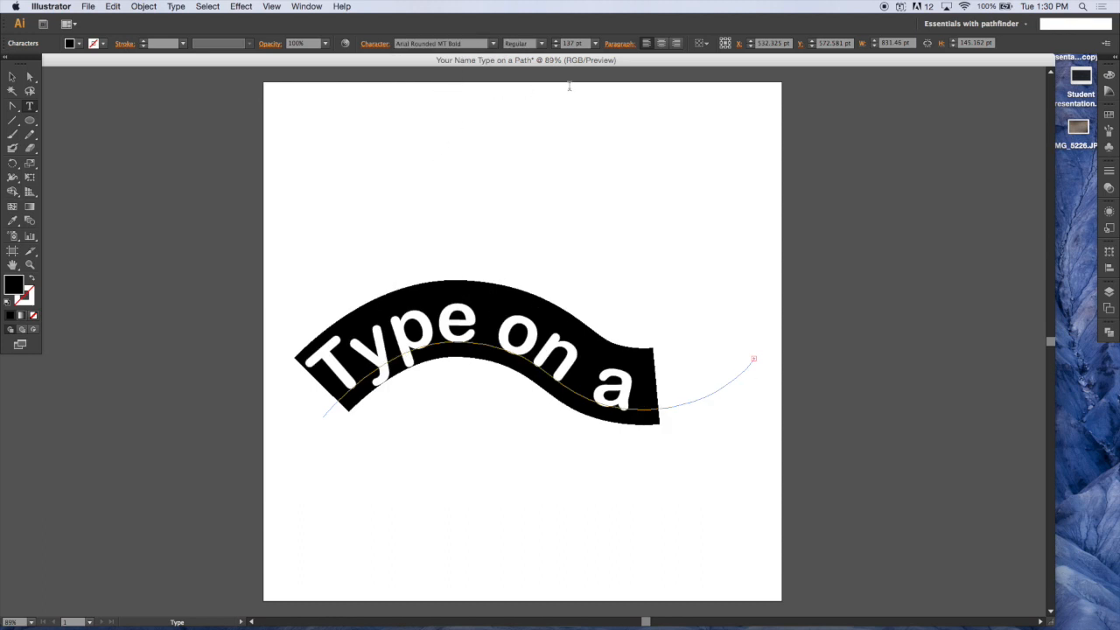
# Reduce the path text's font size to 117 pt so the whole phrase fits on the curve.
pyautogui.click(555, 45)
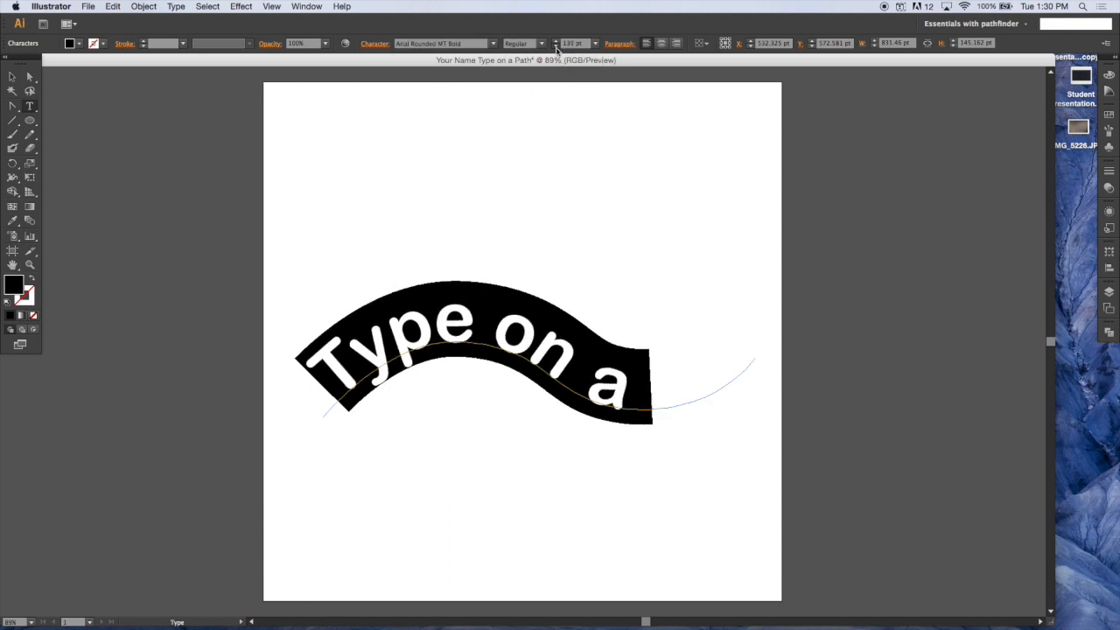
pyautogui.click(555, 46)
pyautogui.click(554, 45)
pyautogui.click(555, 46)
pyautogui.click(554, 46)
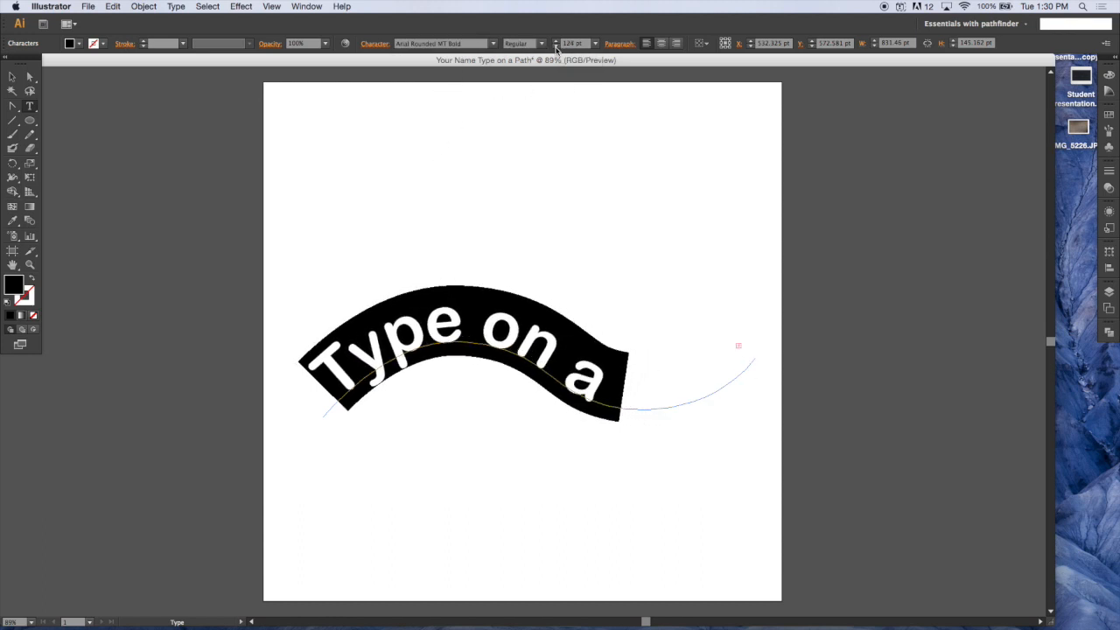
pyautogui.click(555, 45)
pyautogui.click(555, 46)
pyautogui.click(555, 46)
pyautogui.click(555, 45)
pyautogui.click(555, 46)
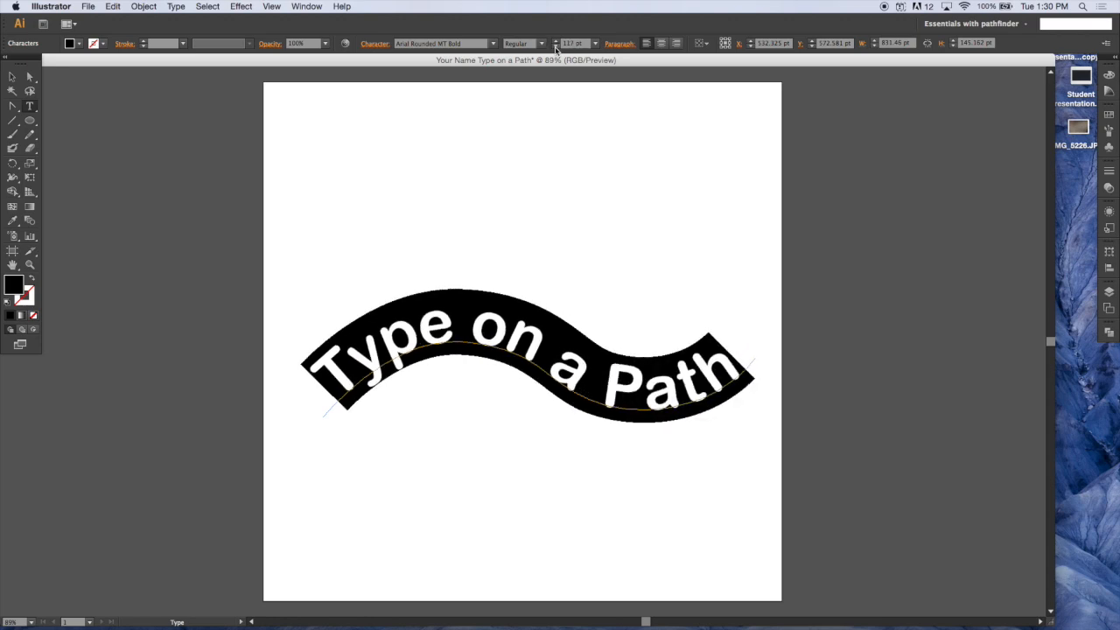
# Move the wavy path text slightly upward on the artboard with the Selection tool.
pyautogui.click(13, 77)
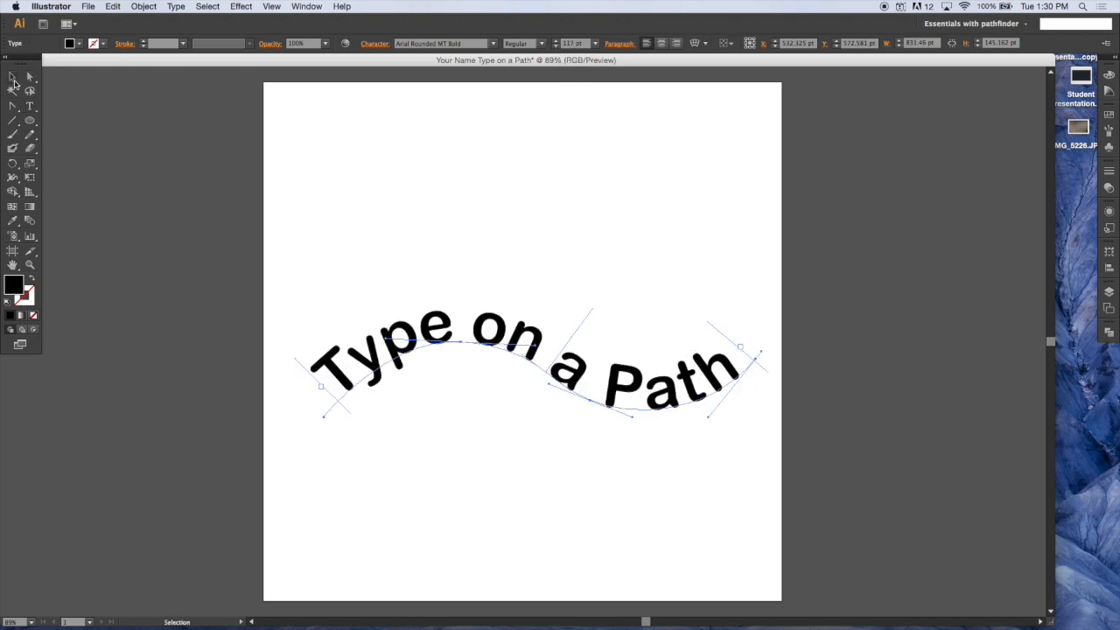
pyautogui.moveTo(514, 338); pyautogui.dragTo(482, 304)
pyautogui.click(865, 405)
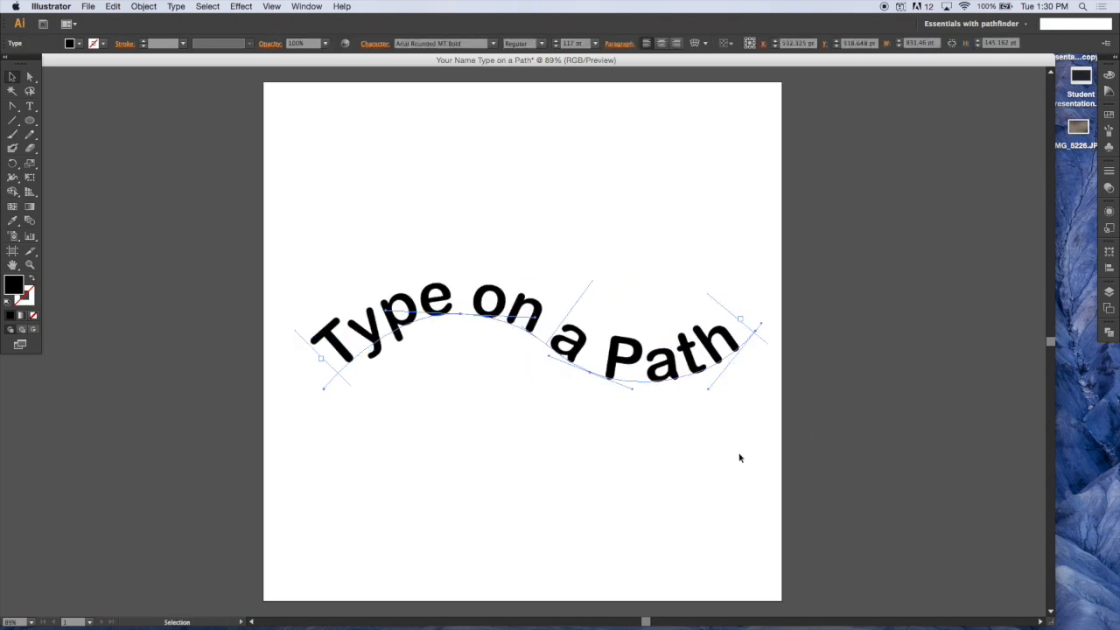
# Draw a circle about 824 pt in diameter around the wavy text and set its fill to None.
pyautogui.click(30, 120)
pyautogui.moveTo(310, 140); pyautogui.dragTo(393, 174)
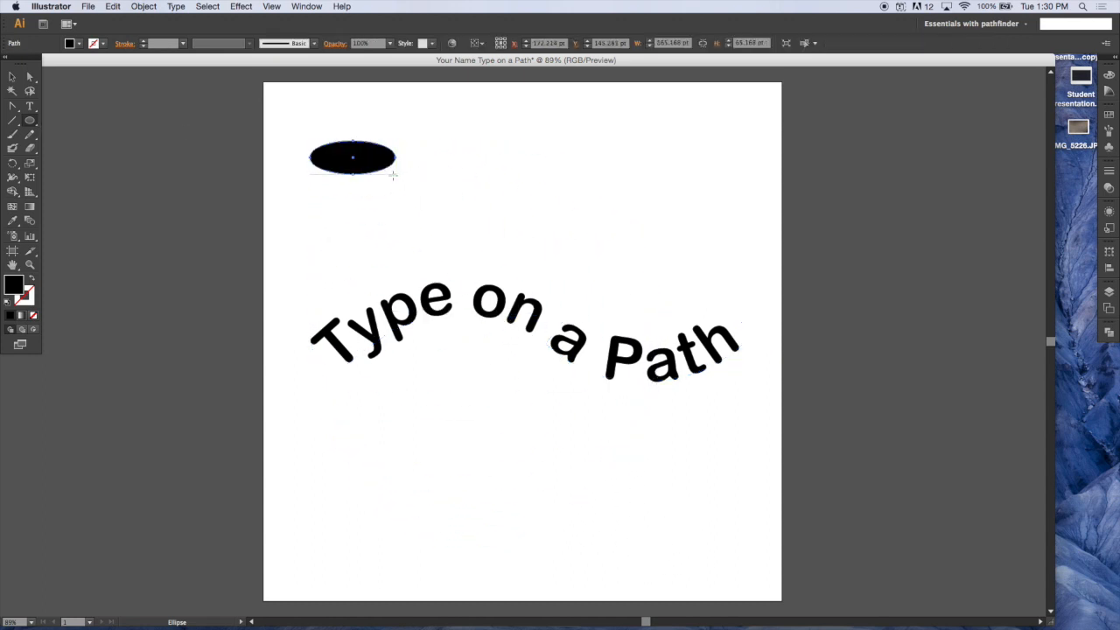
pyautogui.press('super+z')
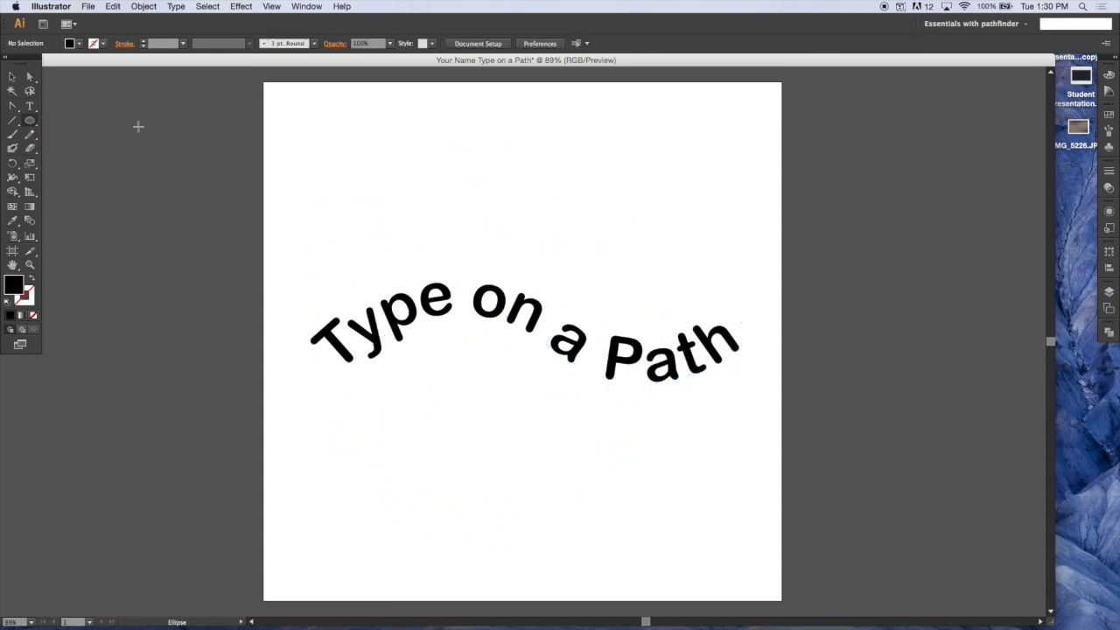
pyautogui.moveTo(314, 131); pyautogui.dragTo(688, 565)
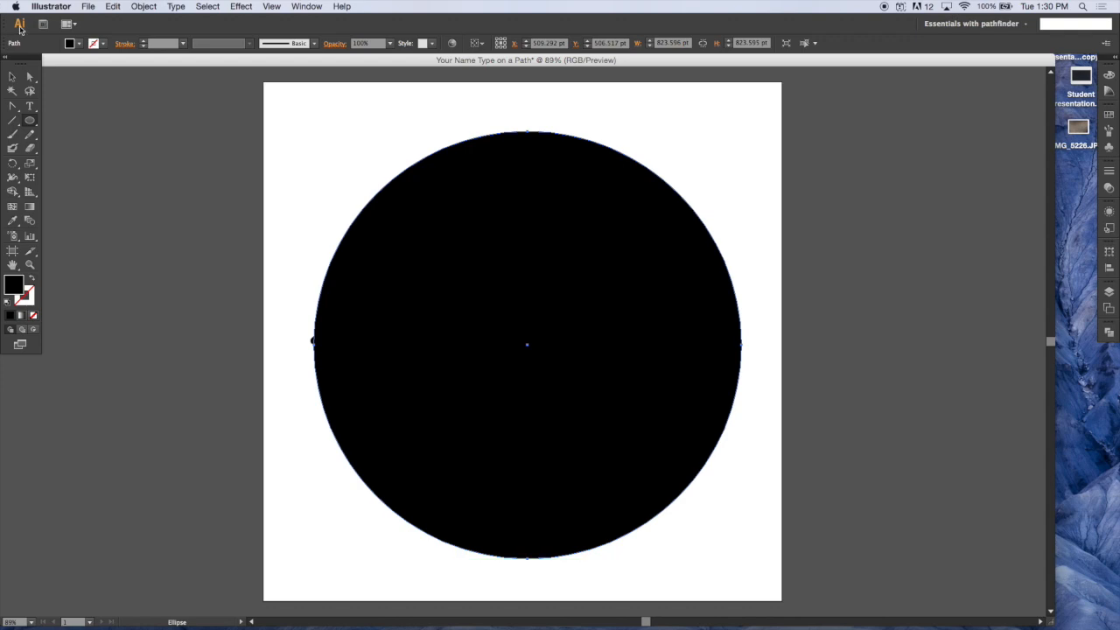
pyautogui.click(77, 43)
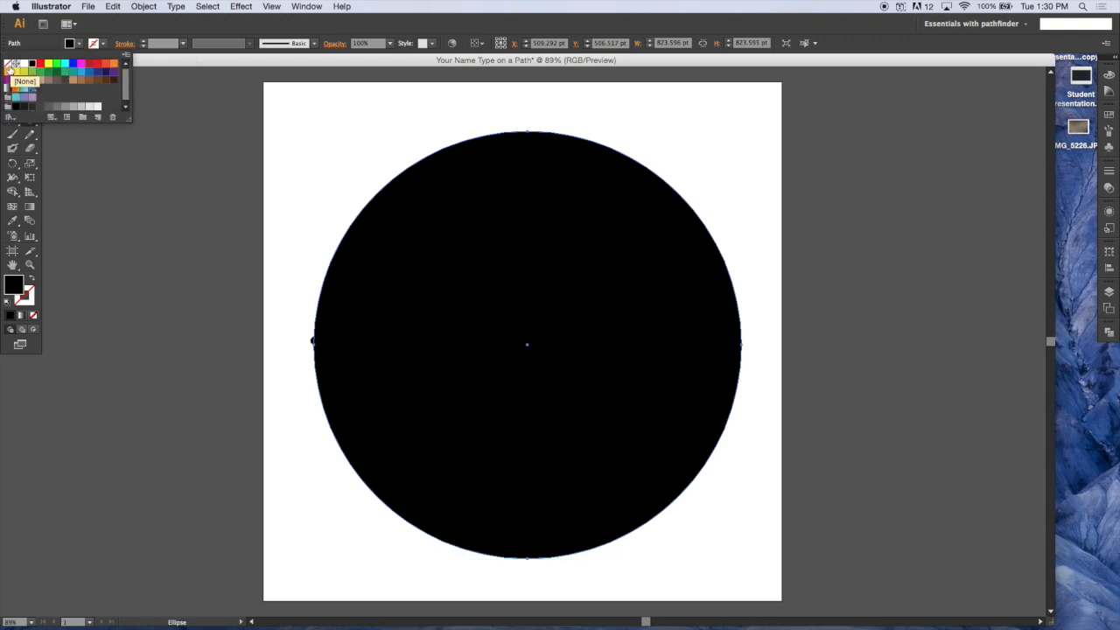
pyautogui.click(11, 67)
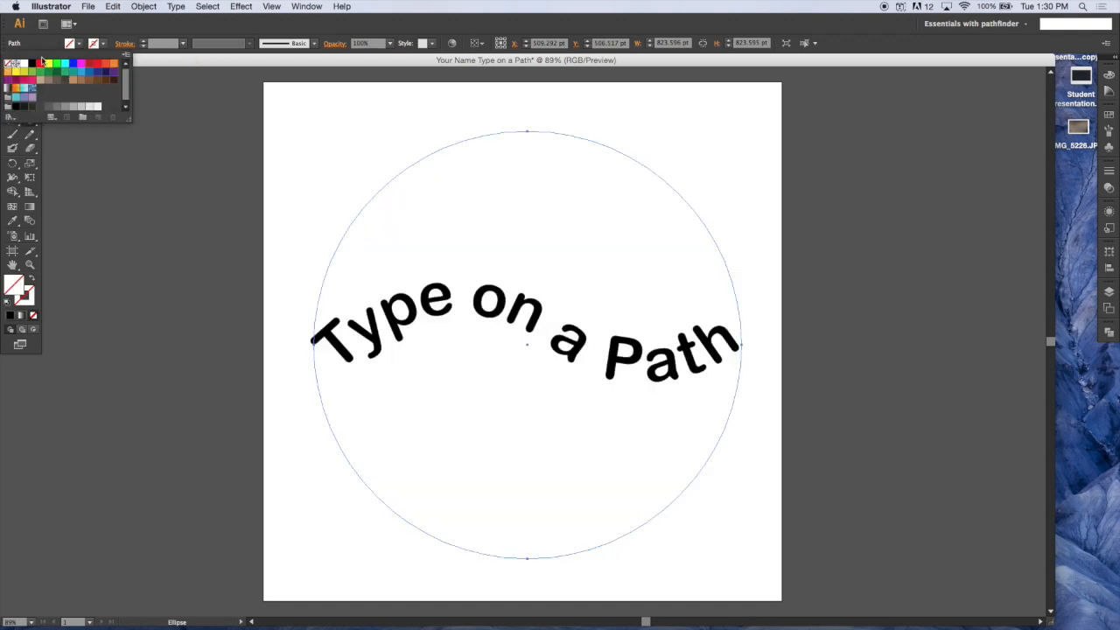
pyautogui.click(312, 146)
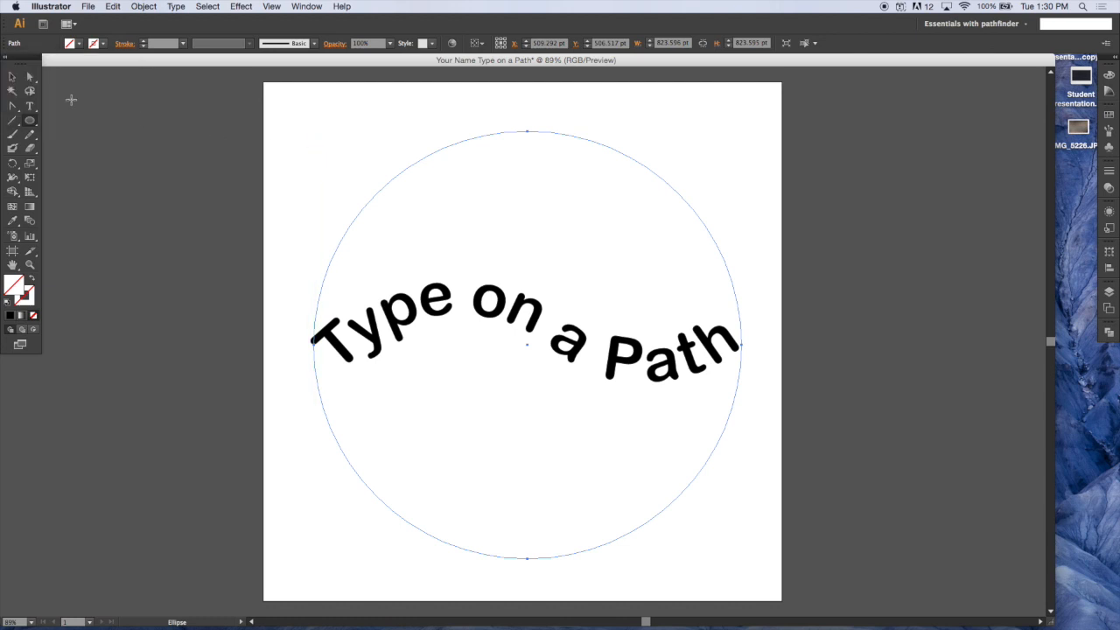
# Select the unfilled circle, give it a black stroke and deselect it.
pyautogui.click(12, 76)
pyautogui.click(397, 163)
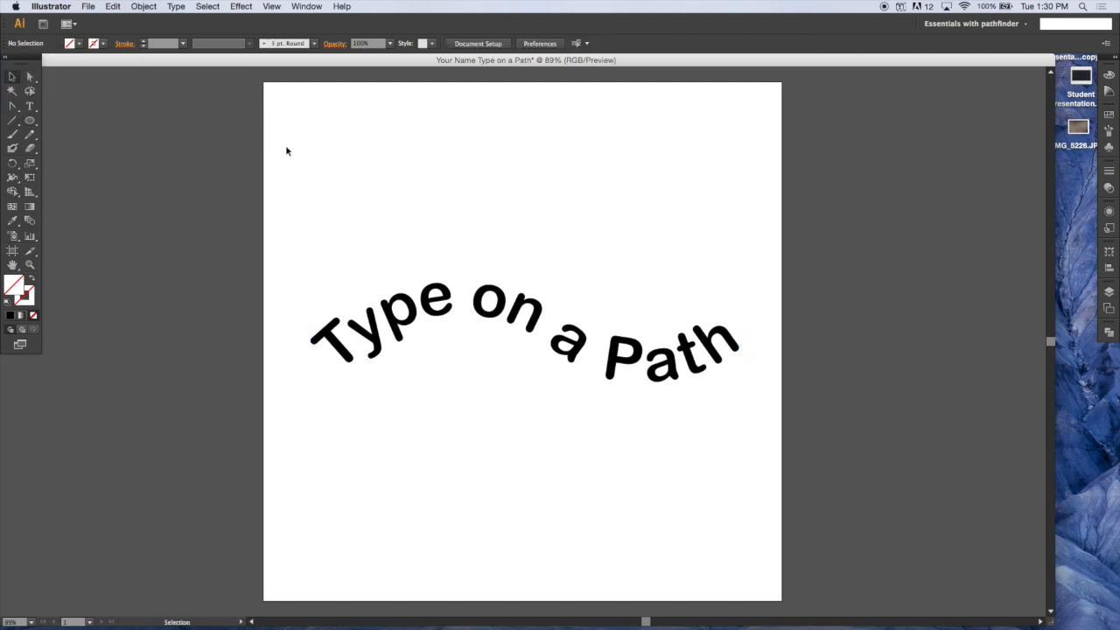
pyautogui.moveTo(268, 129)
pyautogui.mouseDown()
pyautogui.moveTo(292, 150)
pyautogui.moveTo(671, 255)
pyautogui.mouseUp()
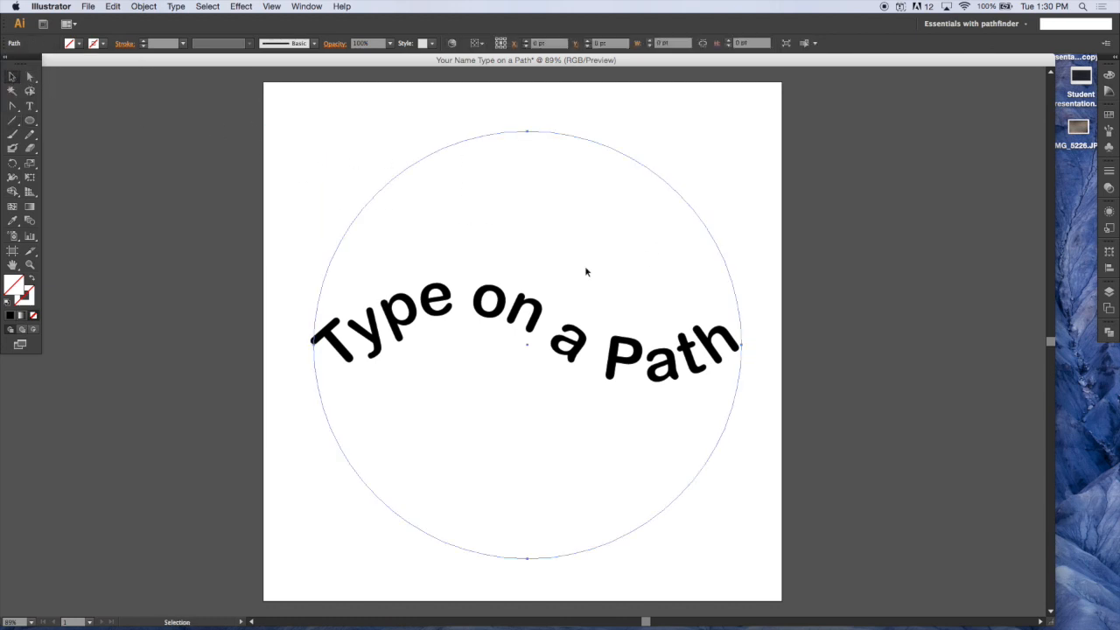
pyautogui.click(98, 45)
pyautogui.click(31, 63)
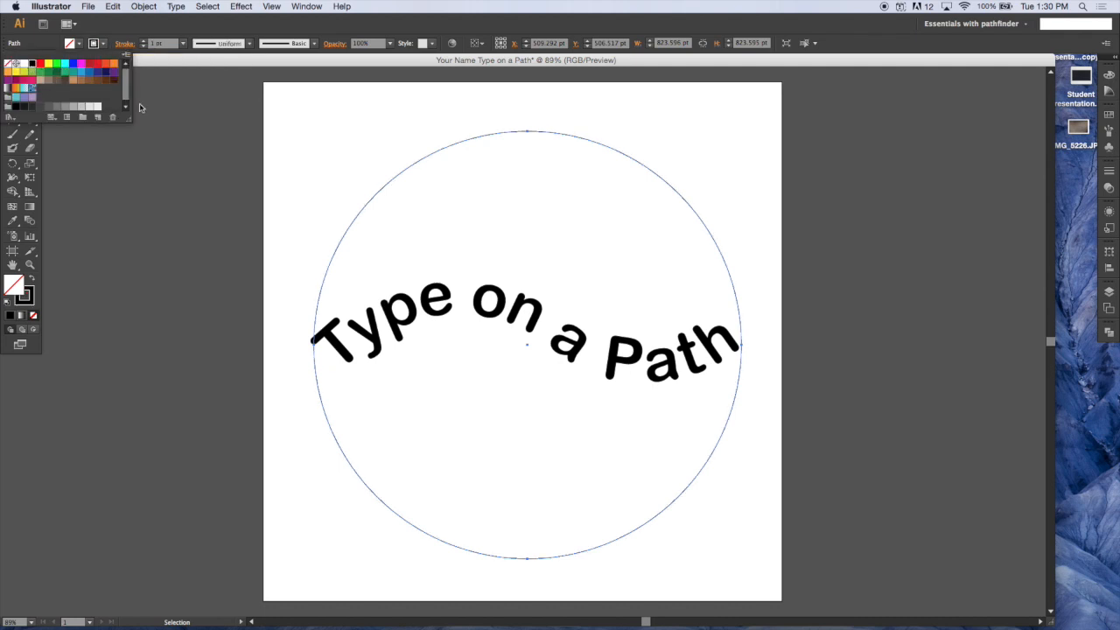
pyautogui.click(261, 140)
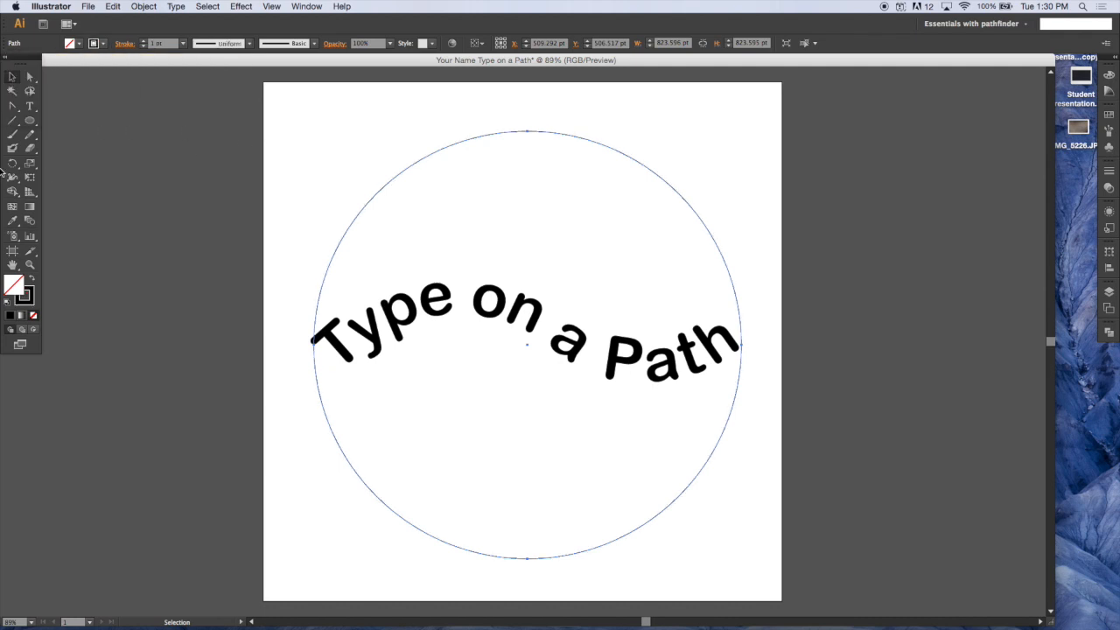
pyautogui.click(454, 181)
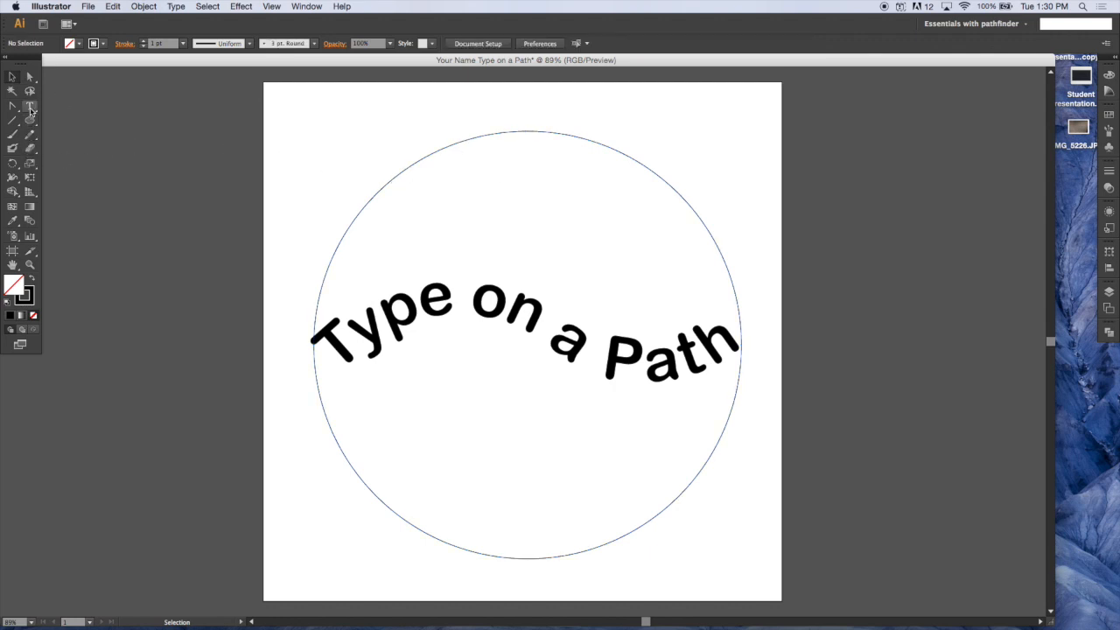
# Add the text "TYPE ON A PATH" along the outside of the circle with the Type on a Path tool.
pyautogui.click(31, 112)
pyautogui.moveTo(32, 111); pyautogui.dragTo(77, 141)
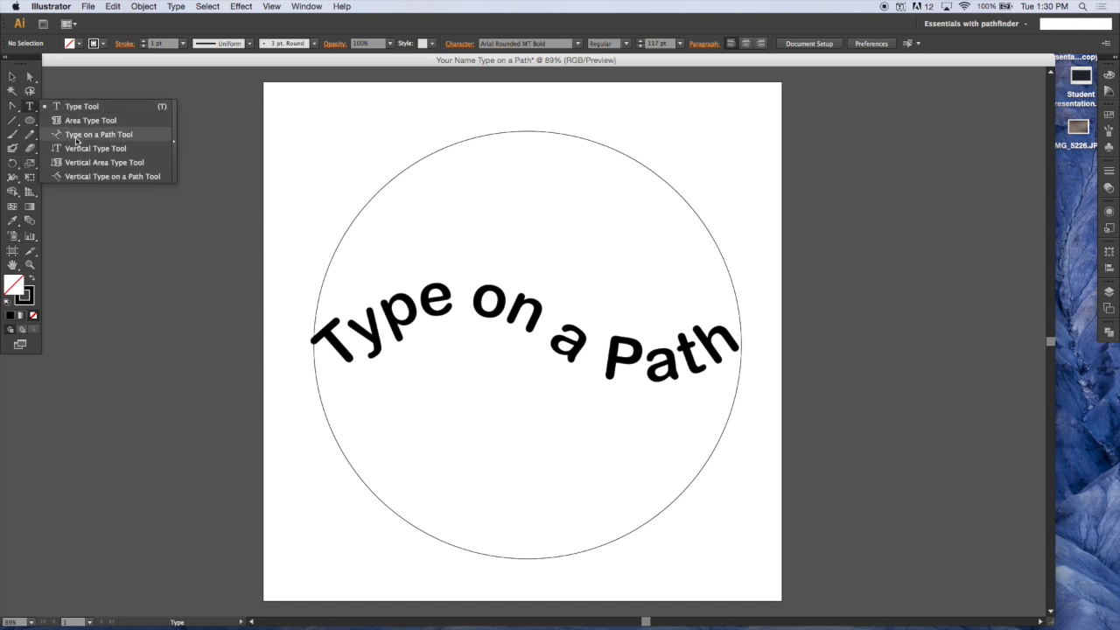
pyautogui.click(76, 136)
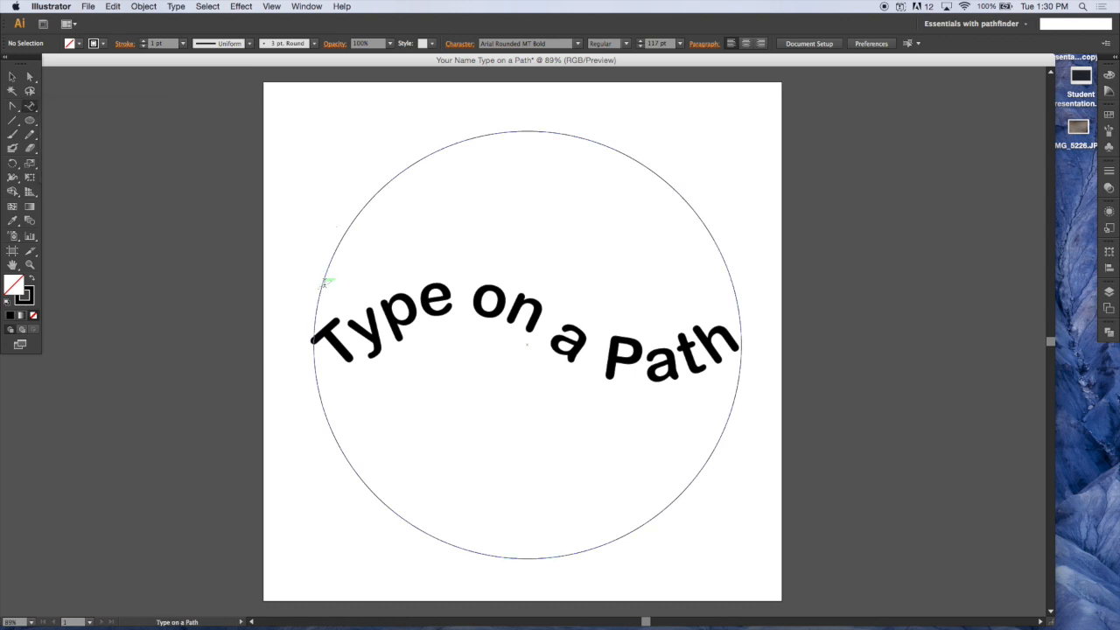
pyautogui.click(324, 280)
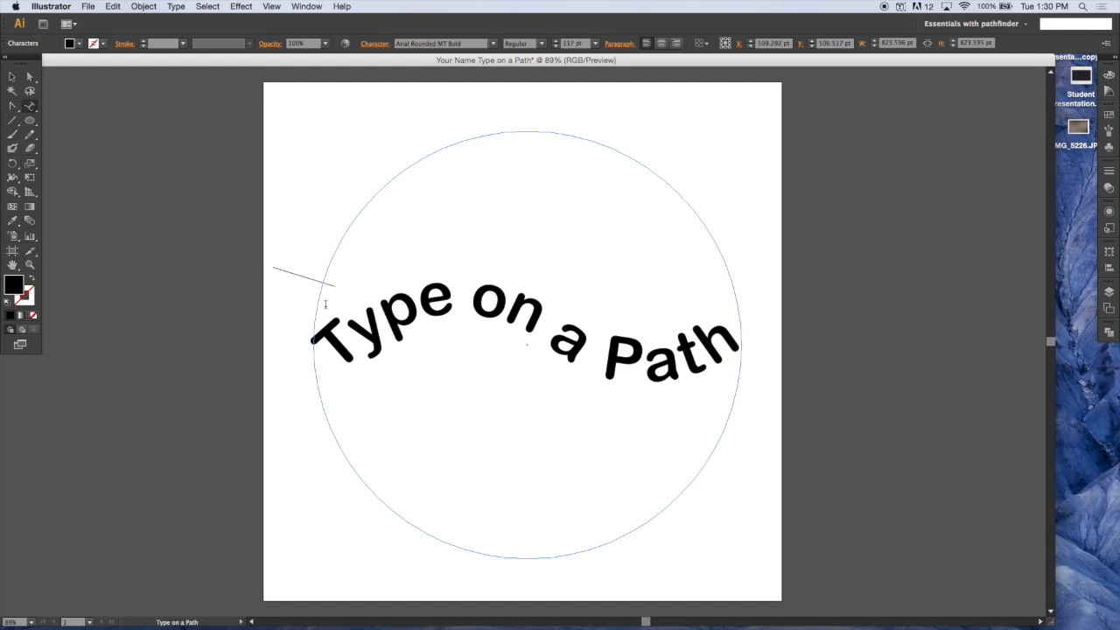
pyautogui.write('TYP')
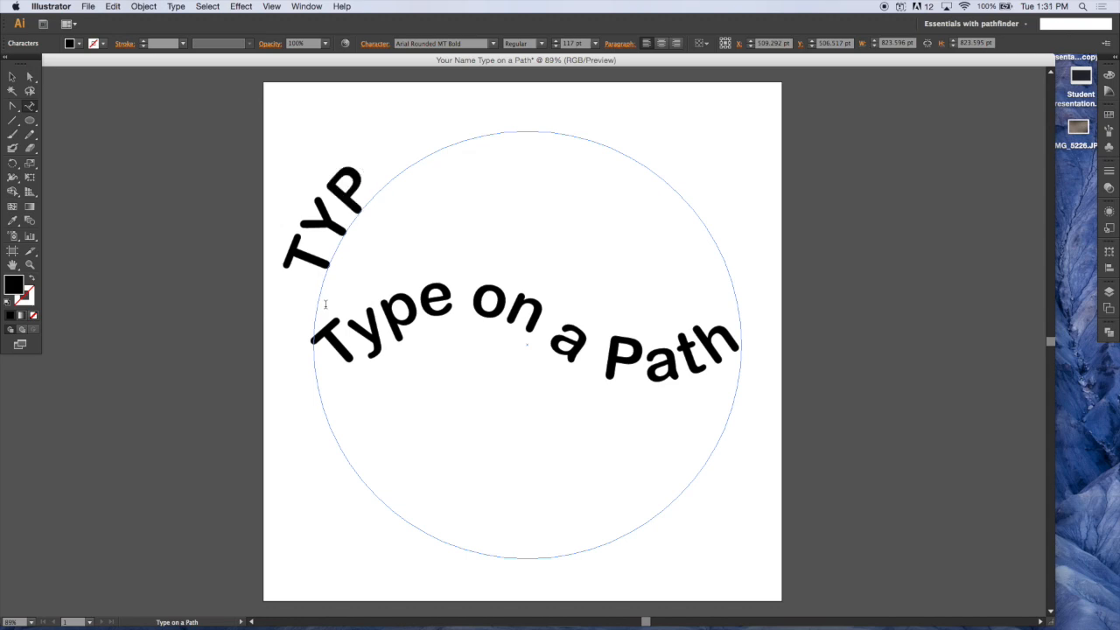
pyautogui.write('E ON A')
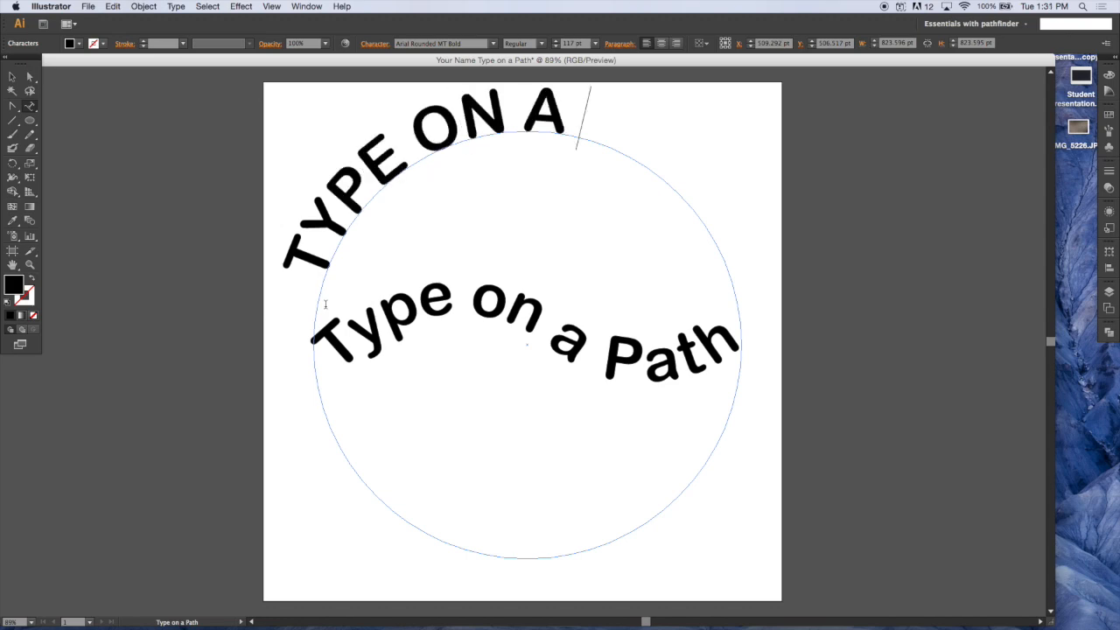
pyautogui.write(' PATH')
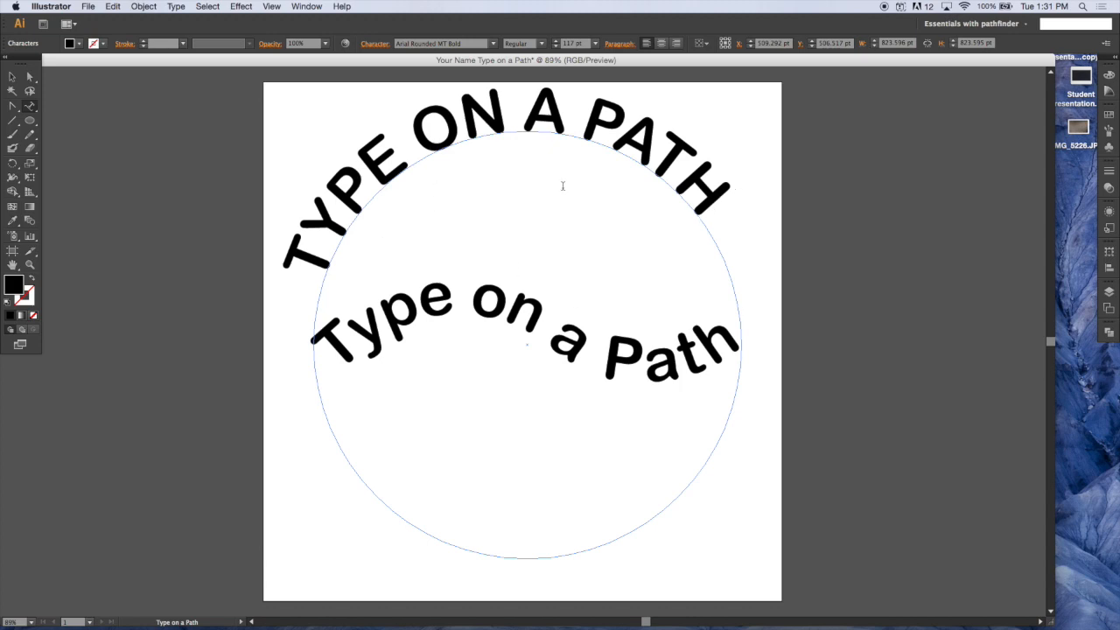
pyautogui.click(11, 77)
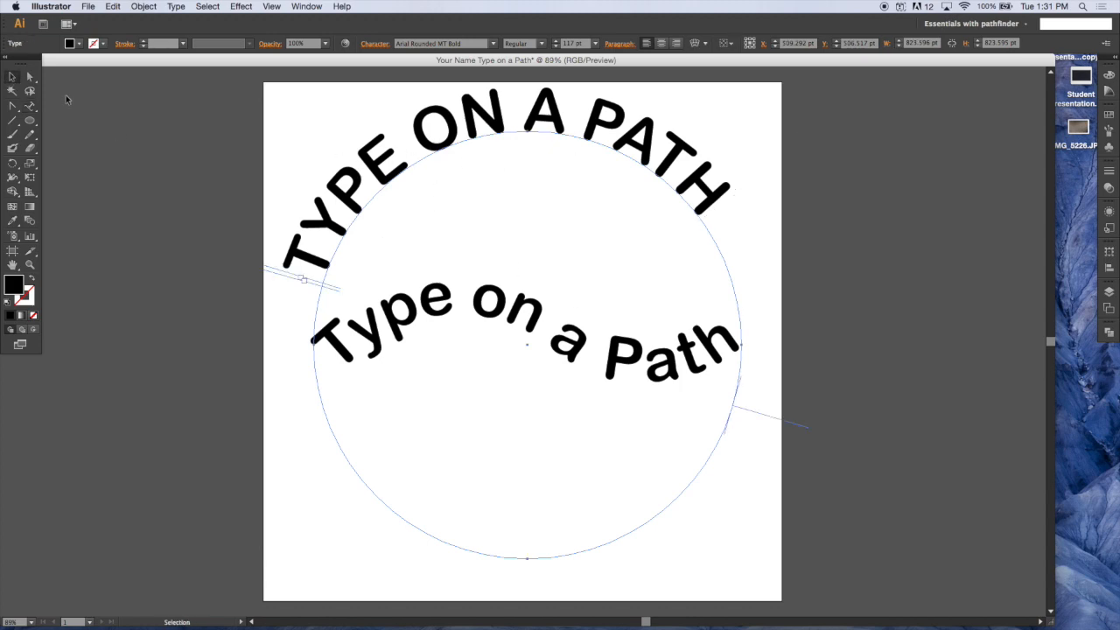
# Open the Type on a Path options for the circle text and preview the Skew effect, keeping the dialog clear of the lettering.
pyautogui.click(340, 135)
pyautogui.click(387, 163)
pyautogui.click(176, 7)
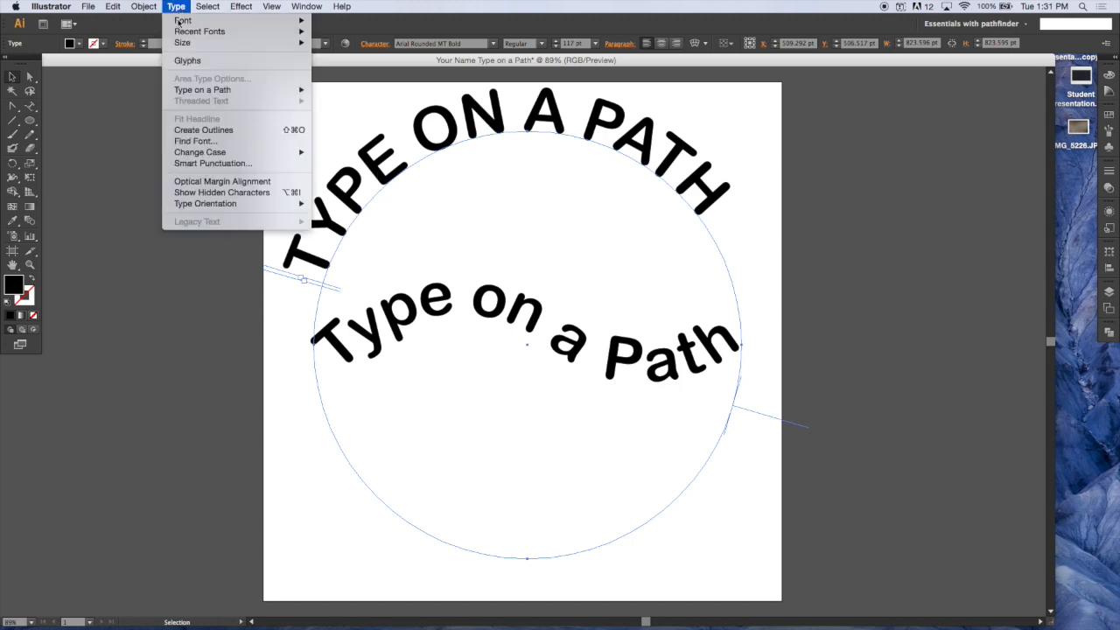
pyautogui.moveTo(186, 95)
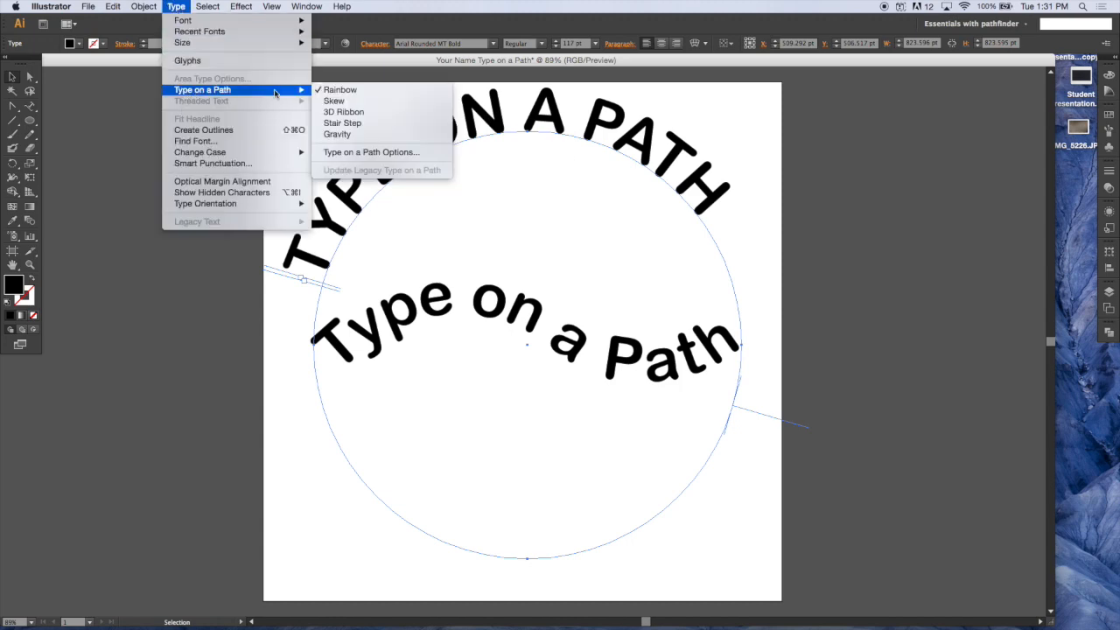
pyautogui.click(357, 153)
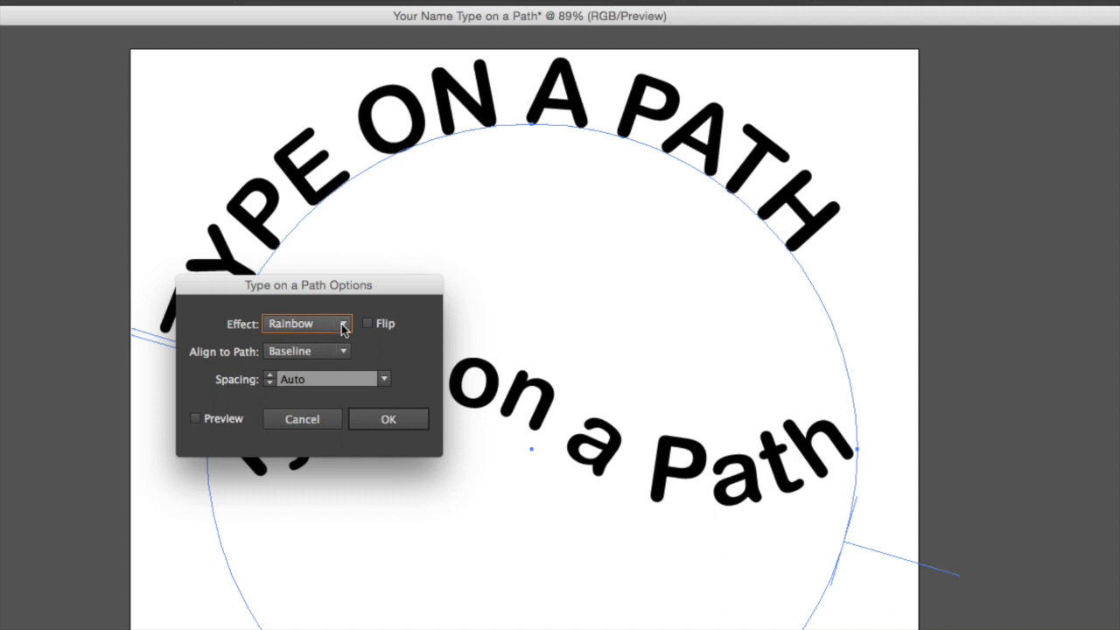
pyautogui.click(343, 324)
pyautogui.click(293, 363)
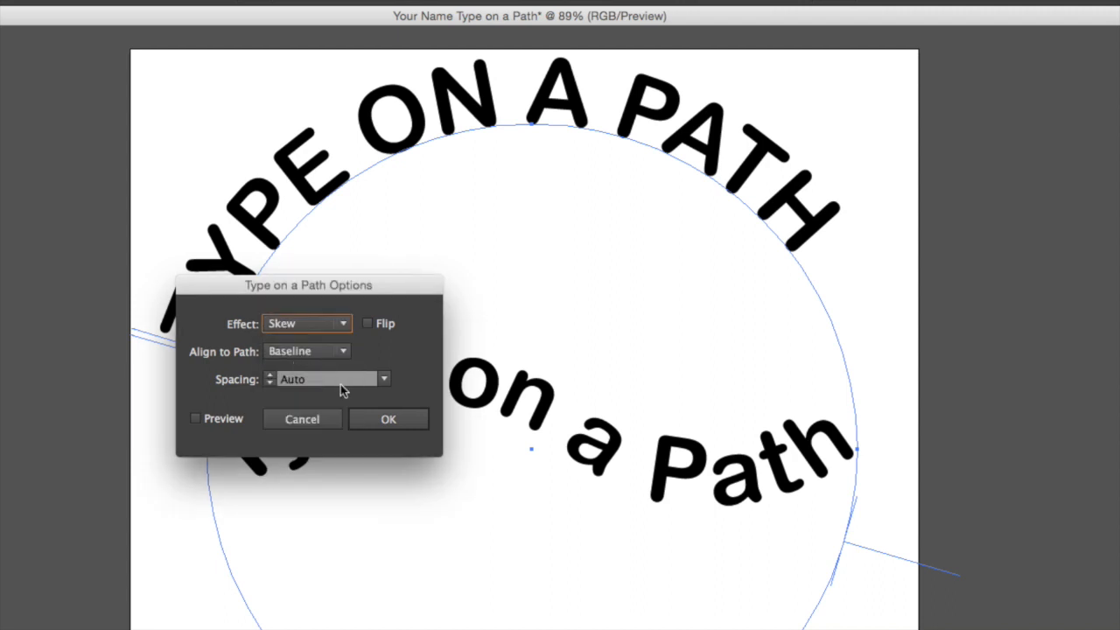
pyautogui.click(196, 419)
pyautogui.moveTo(304, 296); pyautogui.dragTo(681, 303)
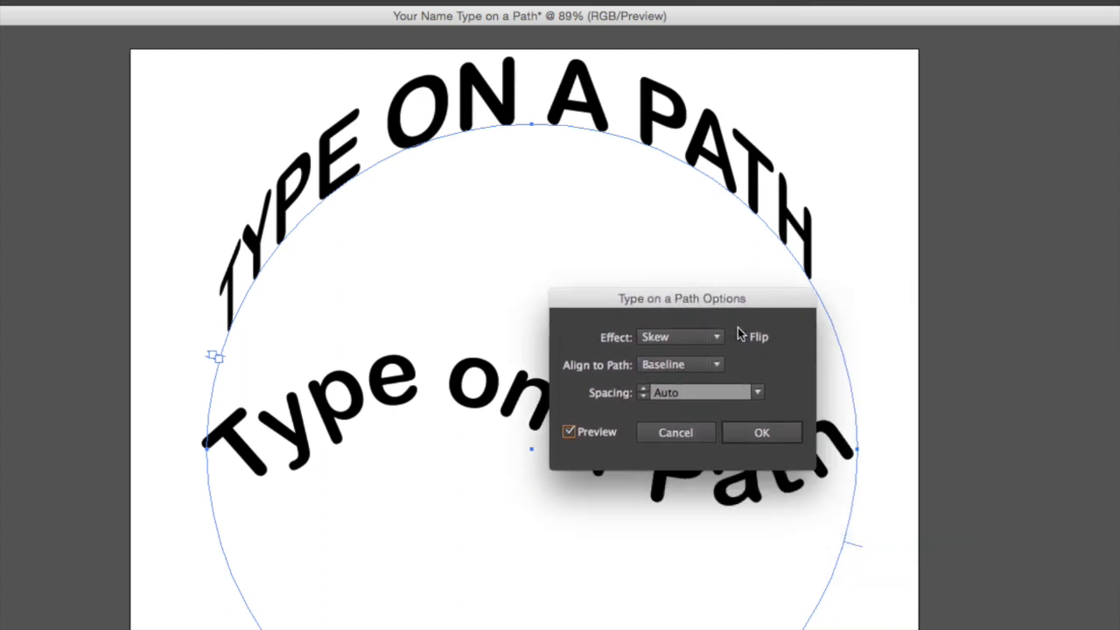
# Try the 3D Ribbon, Stair Step and Gravity effects on the circle text in turn.
pyautogui.click(716, 337)
pyautogui.click(712, 374)
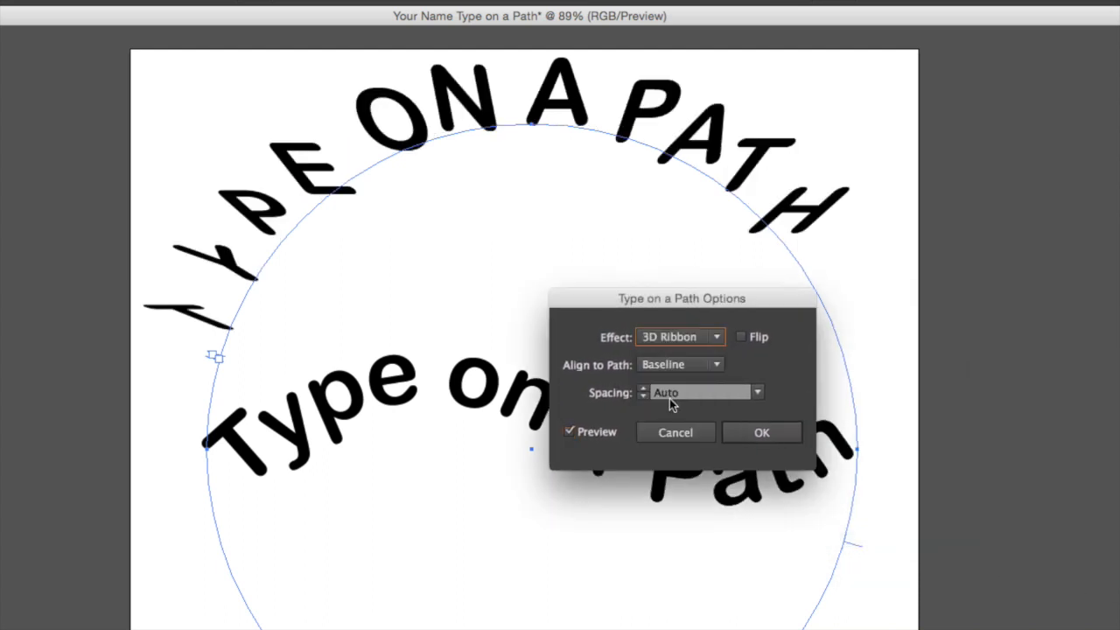
pyautogui.click(715, 338)
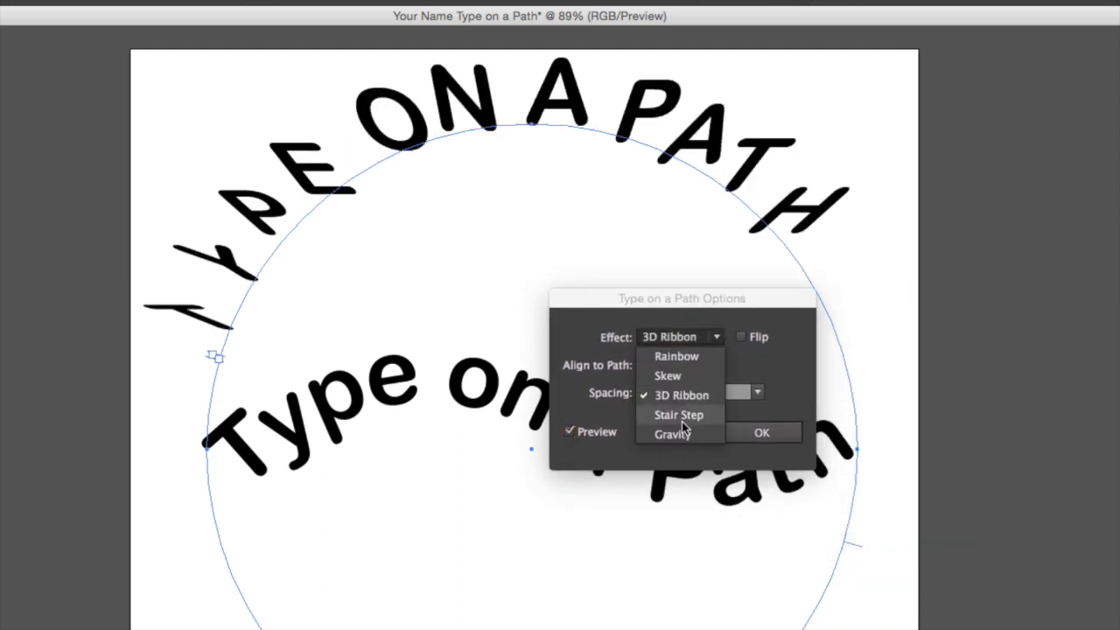
pyautogui.click(692, 416)
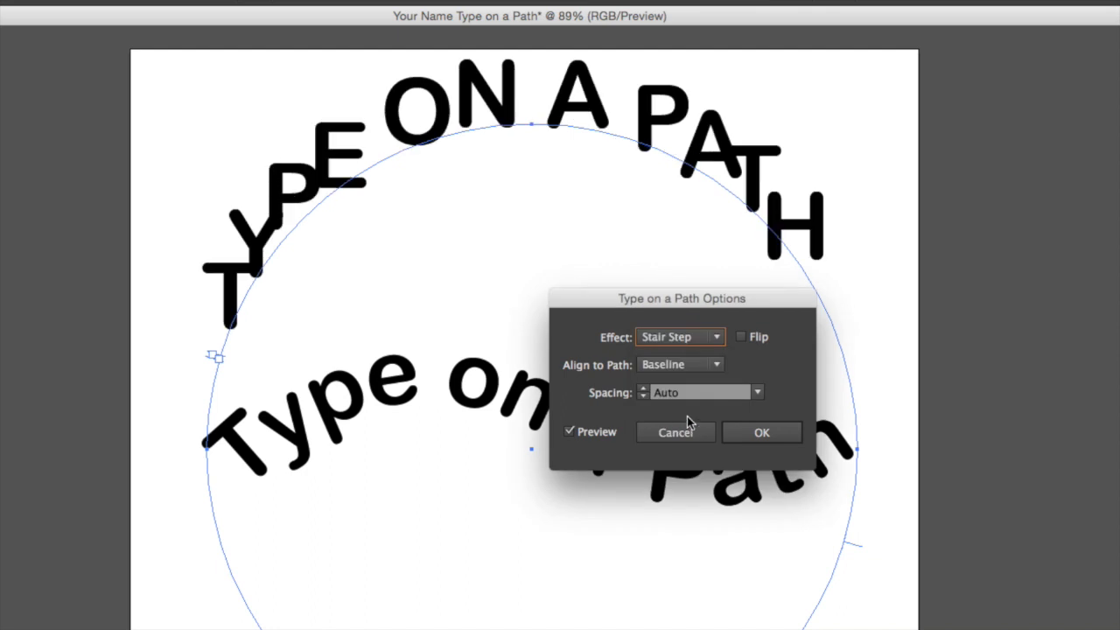
pyautogui.click(715, 340)
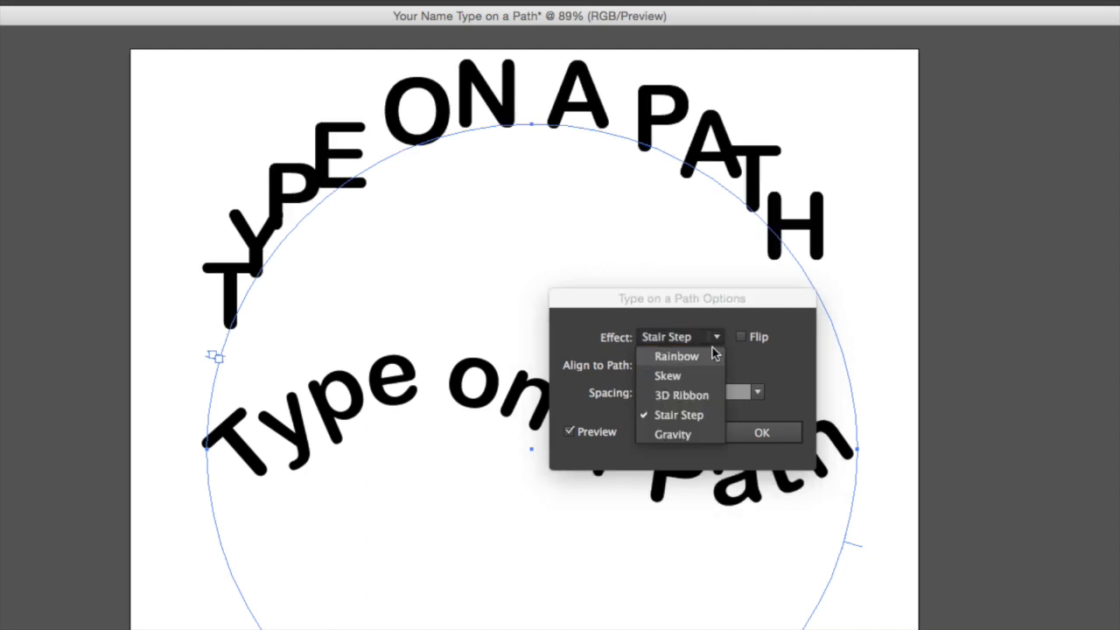
pyautogui.click(674, 436)
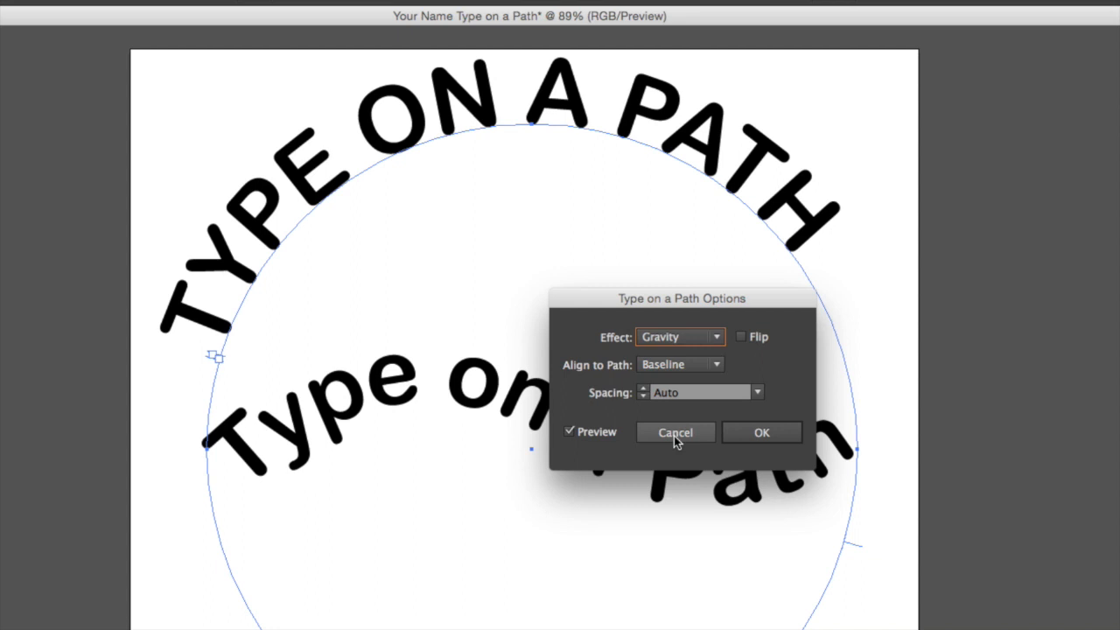
# Set the circle text's effect to Rainbow and its path alignment to Center.
pyautogui.click(721, 340)
pyautogui.click(686, 363)
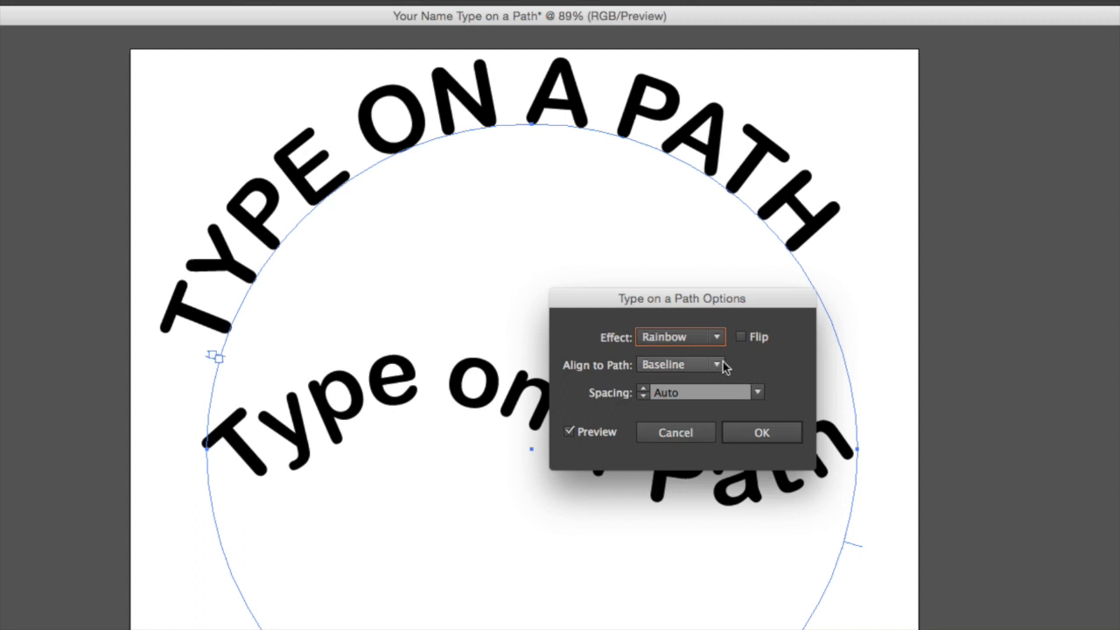
pyautogui.click(718, 366)
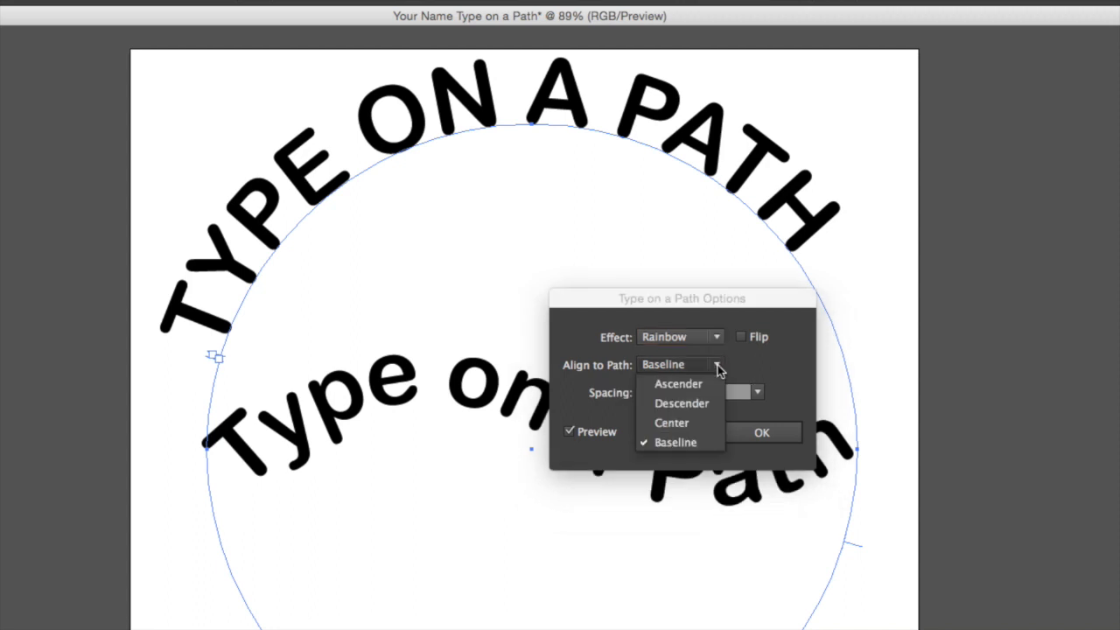
pyautogui.click(674, 422)
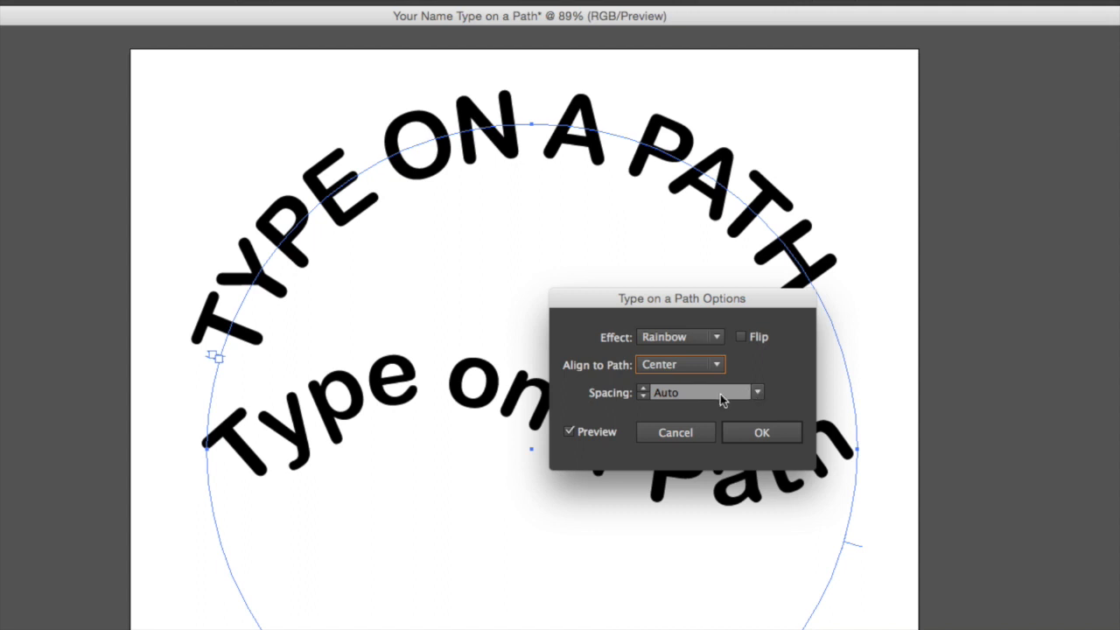
# Move the options dialog farther from the text and set the circle text's spacing to -7 pt.
pyautogui.click(758, 393)
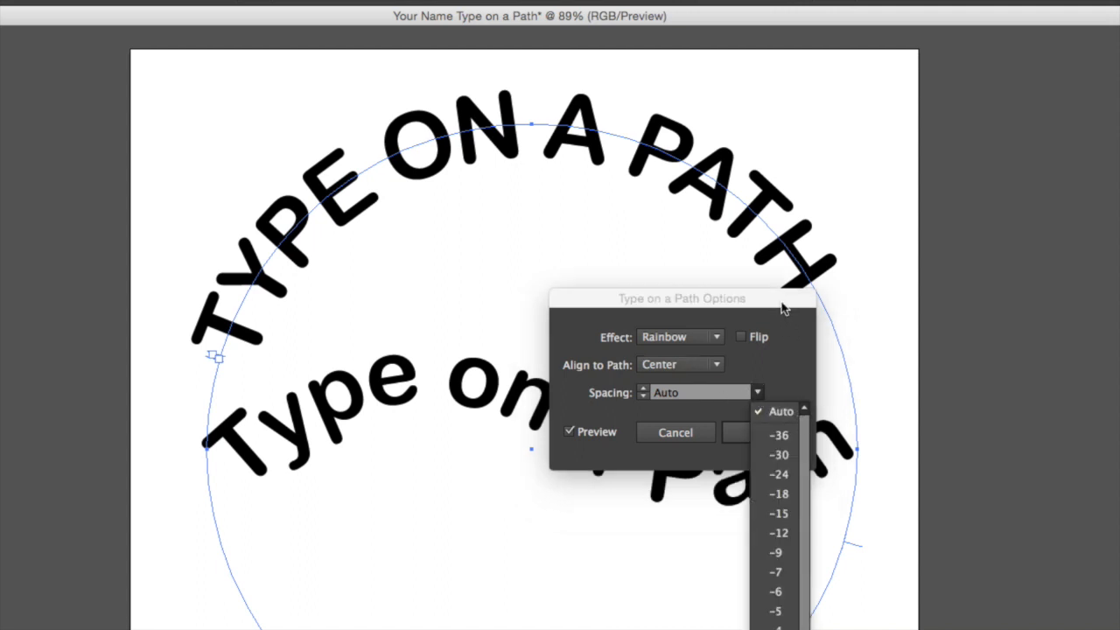
pyautogui.moveTo(784, 301); pyautogui.dragTo(904, 108)
pyautogui.click(876, 200)
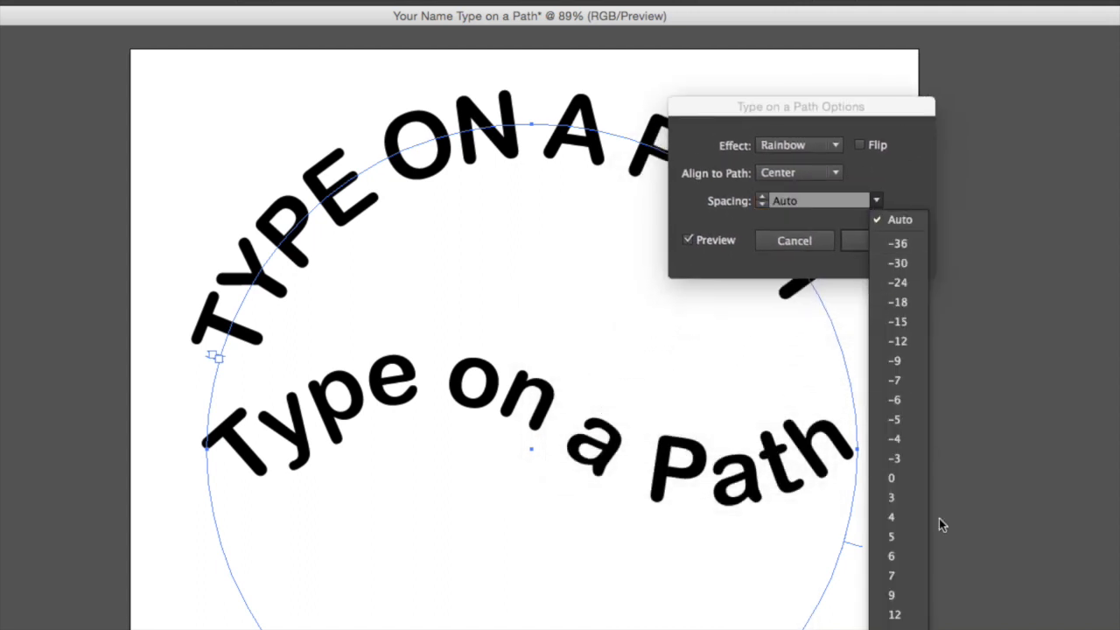
pyautogui.click(896, 339)
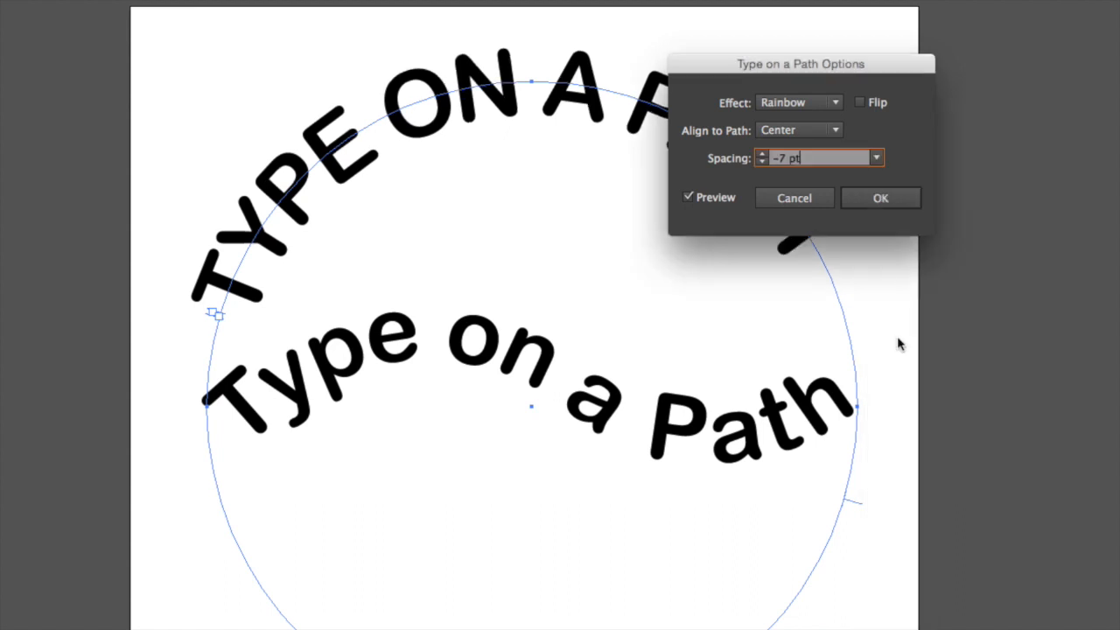
# Set the circle text's spacing to -126 pt and apply the Type on a Path options.
pyautogui.click(762, 161)
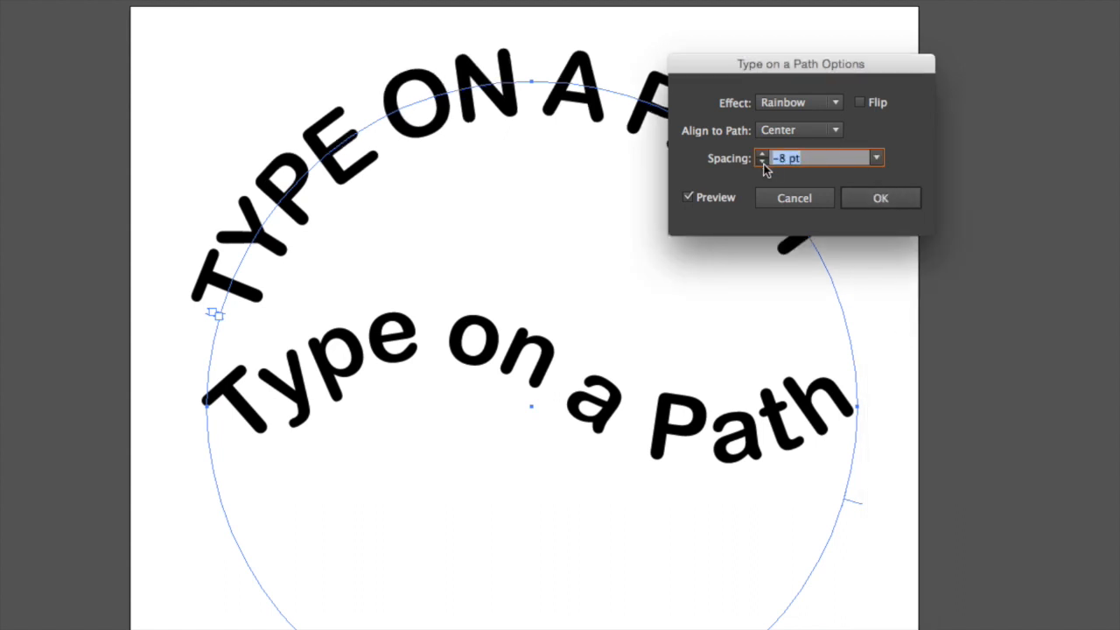
pyautogui.click(762, 162)
pyautogui.click(762, 162)
pyautogui.click(761, 162)
pyautogui.click(762, 162)
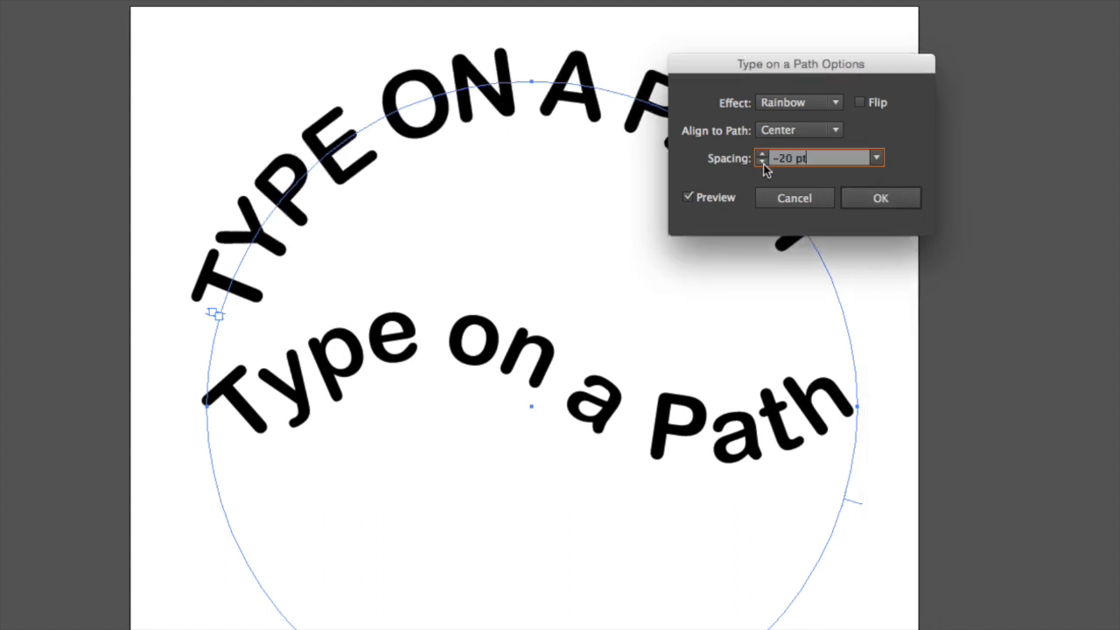
pyautogui.click(762, 161)
pyautogui.click(762, 162)
pyautogui.click(761, 162)
pyautogui.click(762, 162)
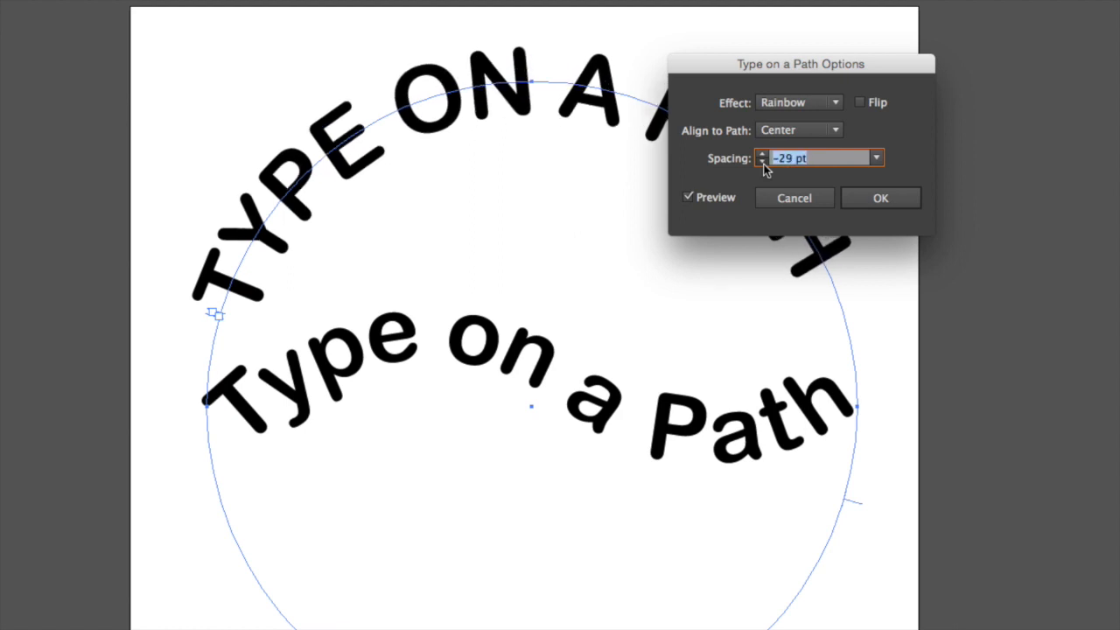
pyautogui.click(762, 162)
pyautogui.click(762, 162)
pyautogui.click(762, 161)
pyautogui.click(762, 161)
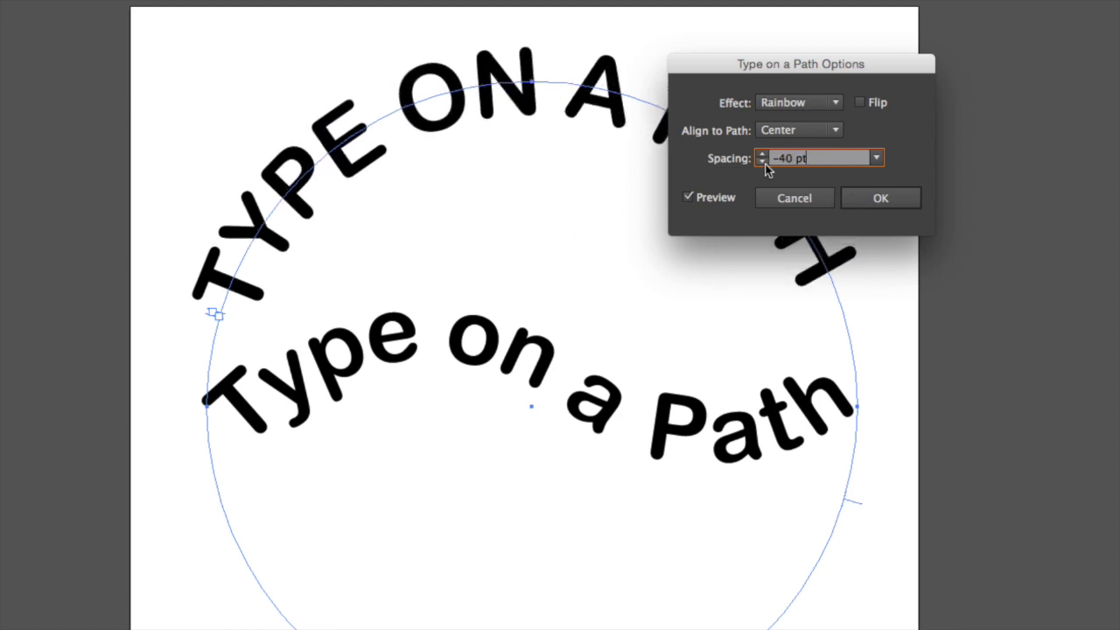
pyautogui.click(762, 162)
pyautogui.click(762, 162)
pyautogui.click(762, 162)
pyautogui.click(765, 163)
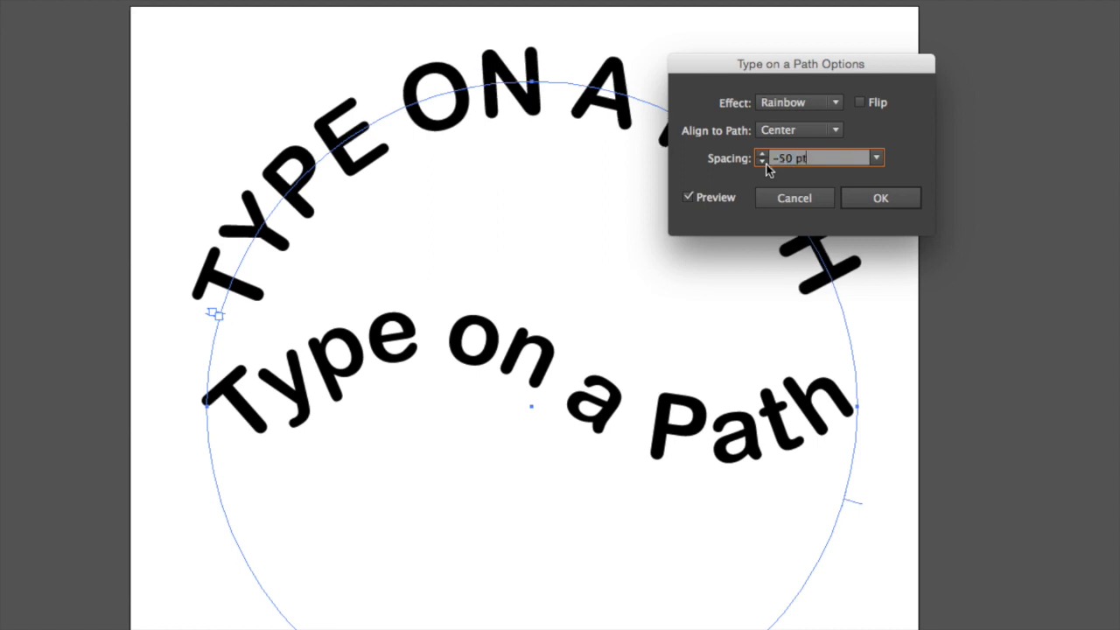
pyautogui.click(765, 164)
pyautogui.click(766, 163)
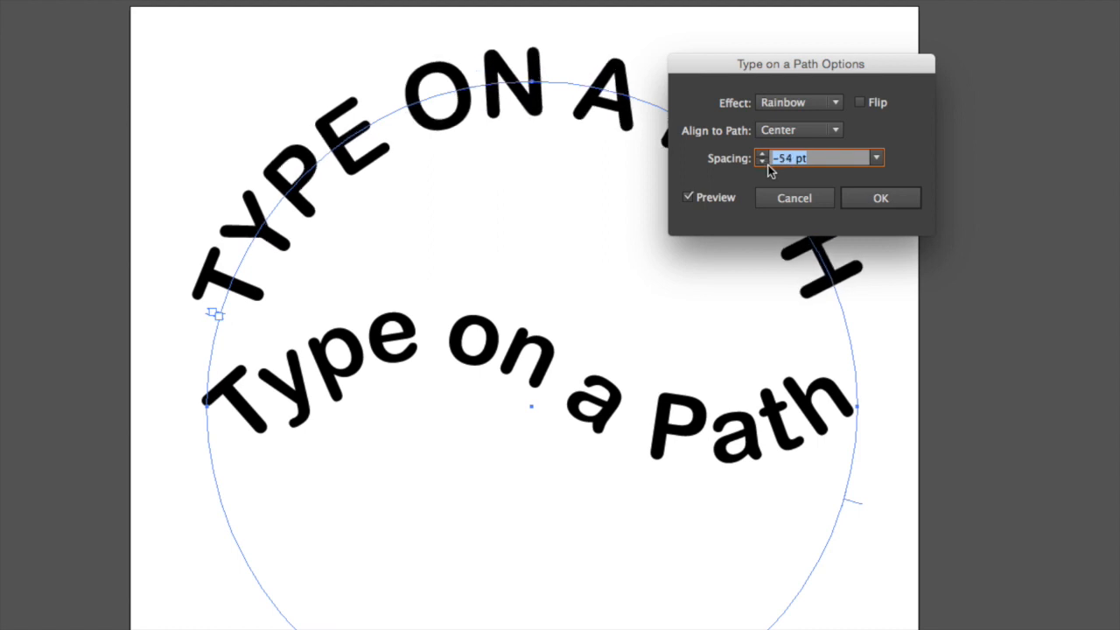
pyautogui.click(762, 163)
pyautogui.click(763, 162)
pyautogui.click(763, 162)
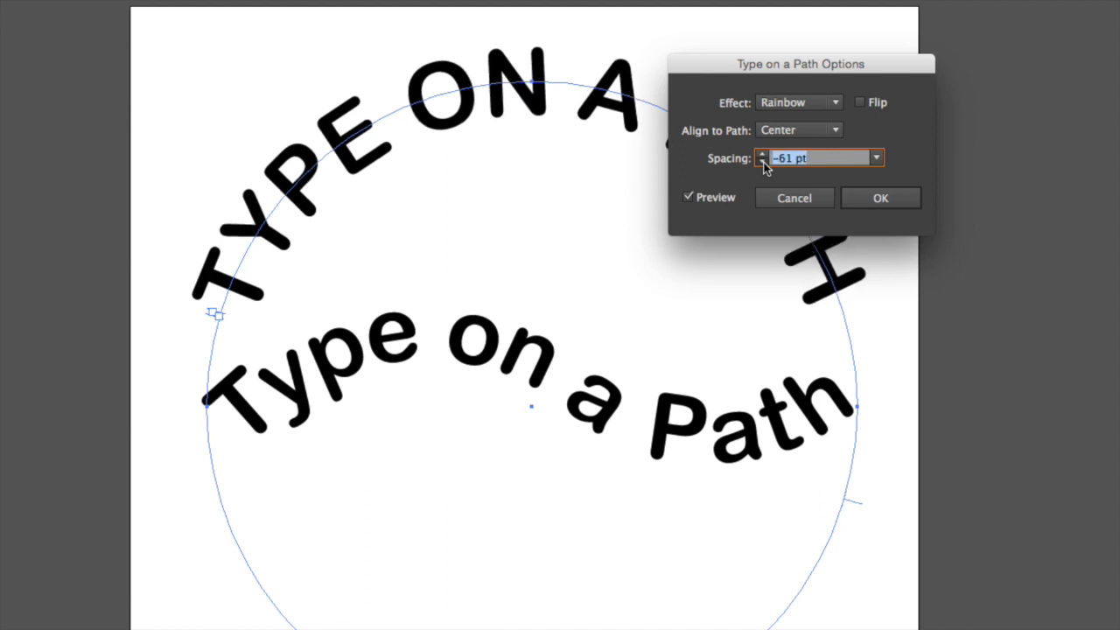
pyautogui.click(763, 163)
pyautogui.click(763, 162)
pyautogui.click(762, 163)
pyautogui.click(762, 162)
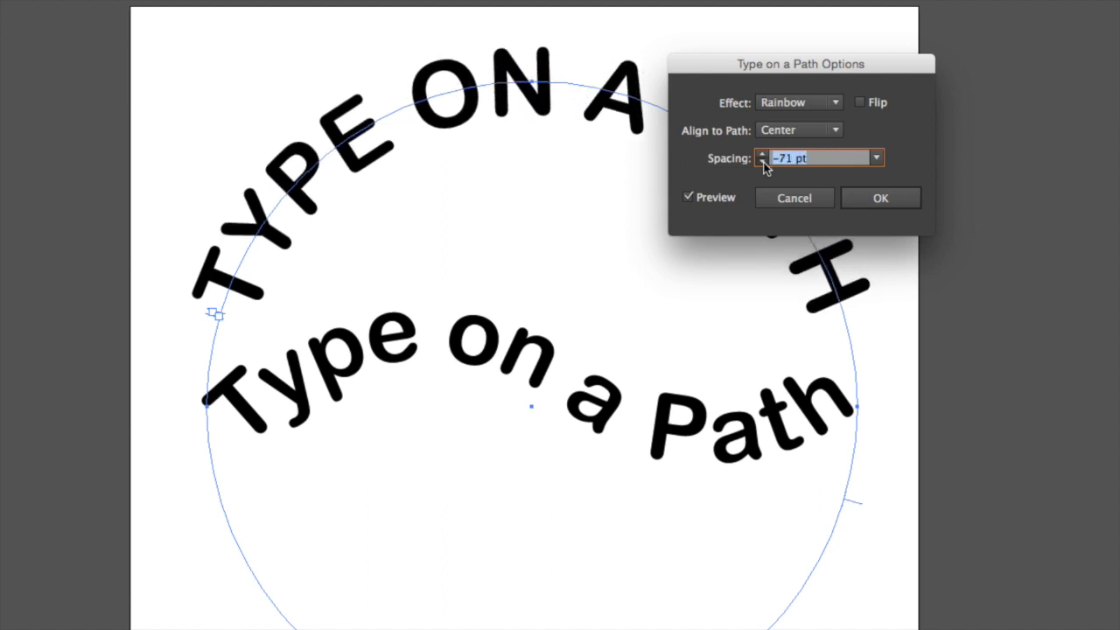
pyautogui.click(763, 163)
pyautogui.click(763, 163)
pyautogui.click(763, 162)
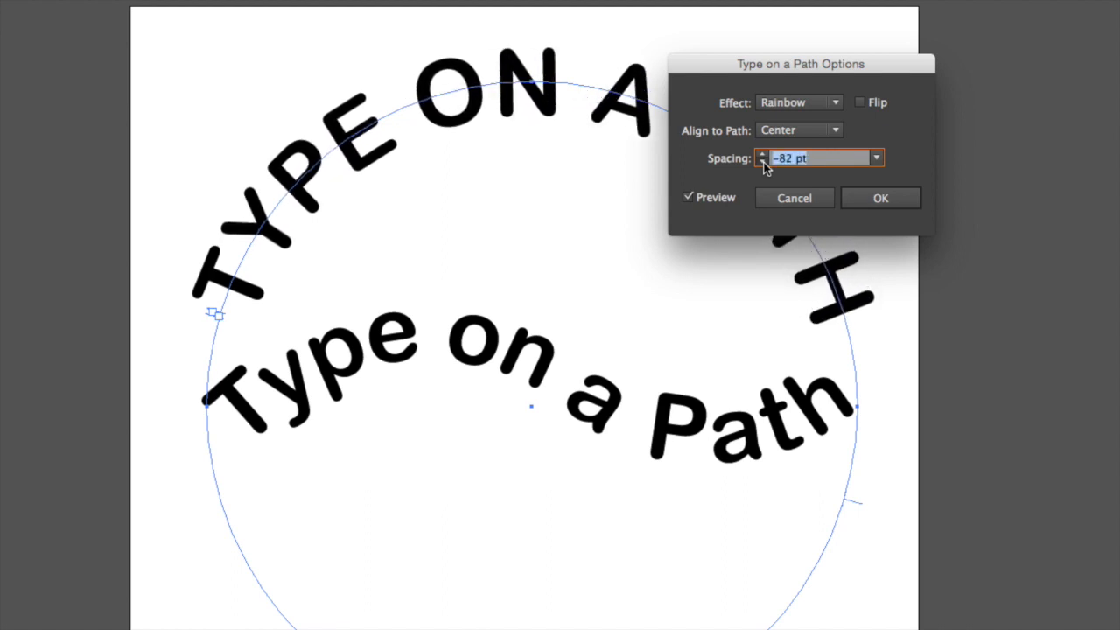
pyautogui.click(763, 163)
pyautogui.click(763, 163)
pyautogui.click(763, 162)
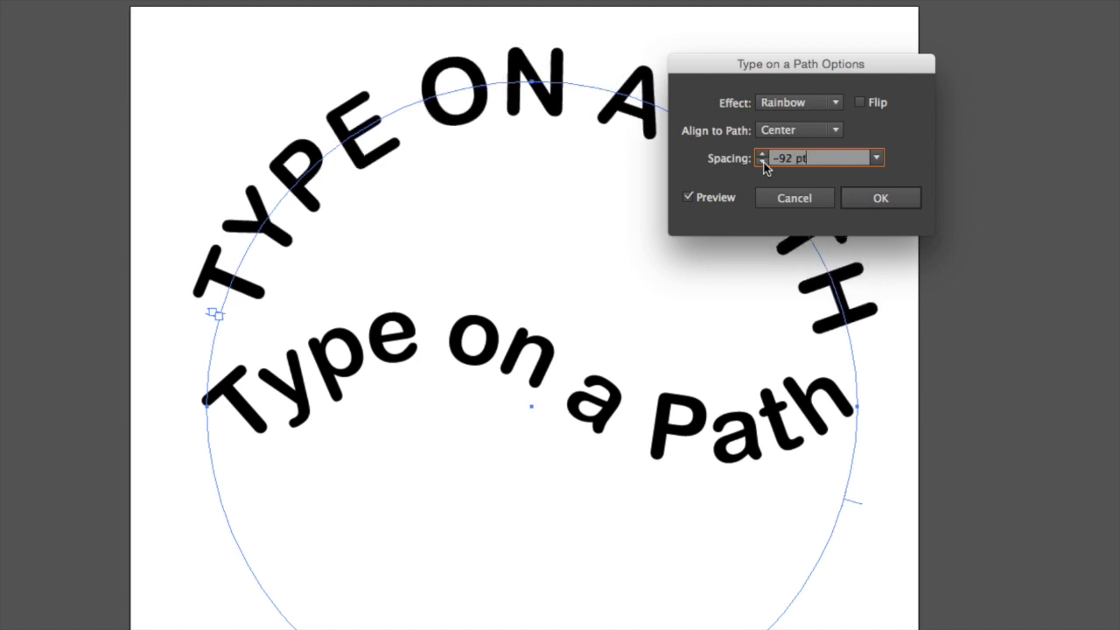
pyautogui.click(763, 163)
pyautogui.click(763, 162)
pyautogui.click(763, 162)
pyautogui.click(763, 163)
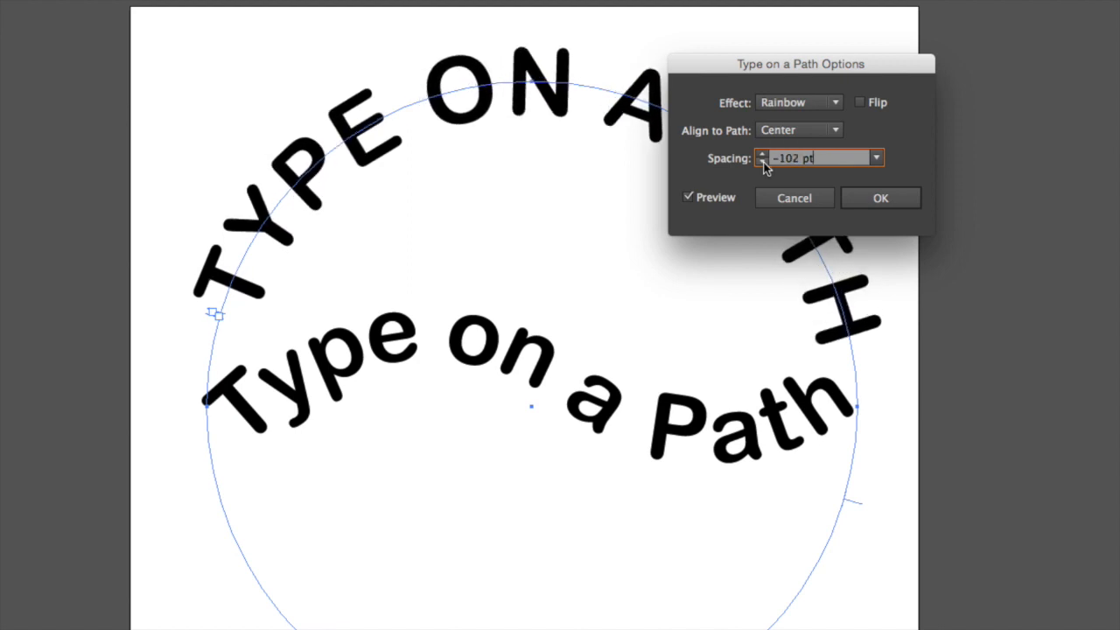
pyautogui.click(763, 162)
pyautogui.click(763, 163)
pyautogui.click(763, 162)
pyautogui.click(764, 161)
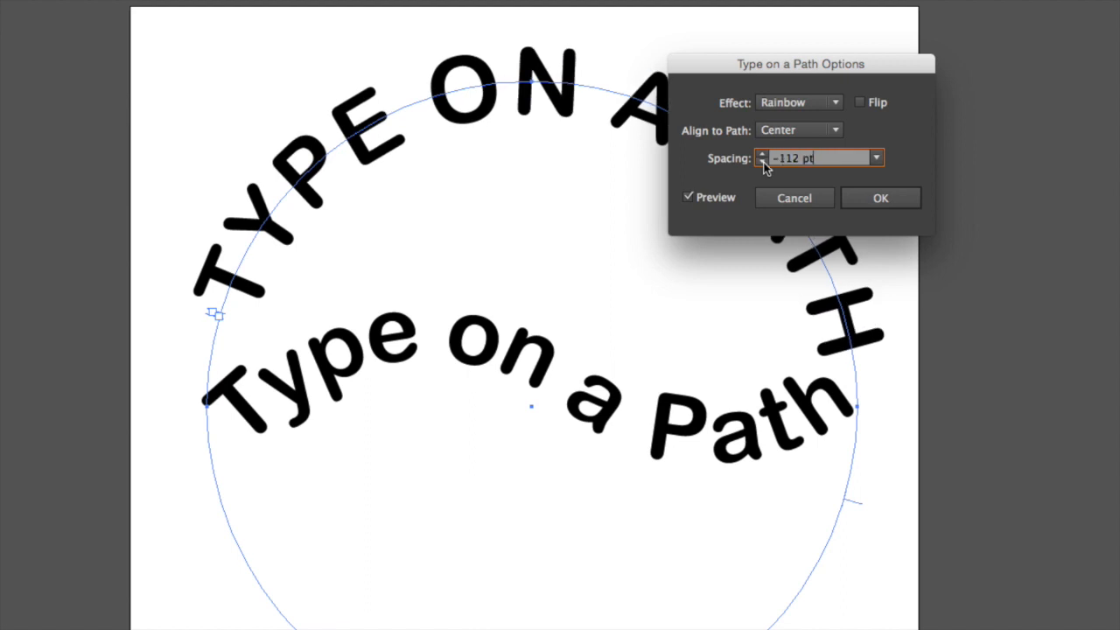
pyautogui.click(764, 162)
pyautogui.click(764, 162)
pyautogui.click(764, 162)
pyautogui.click(763, 162)
pyautogui.click(764, 161)
pyautogui.click(765, 162)
pyautogui.click(764, 162)
pyautogui.click(764, 162)
pyautogui.click(764, 162)
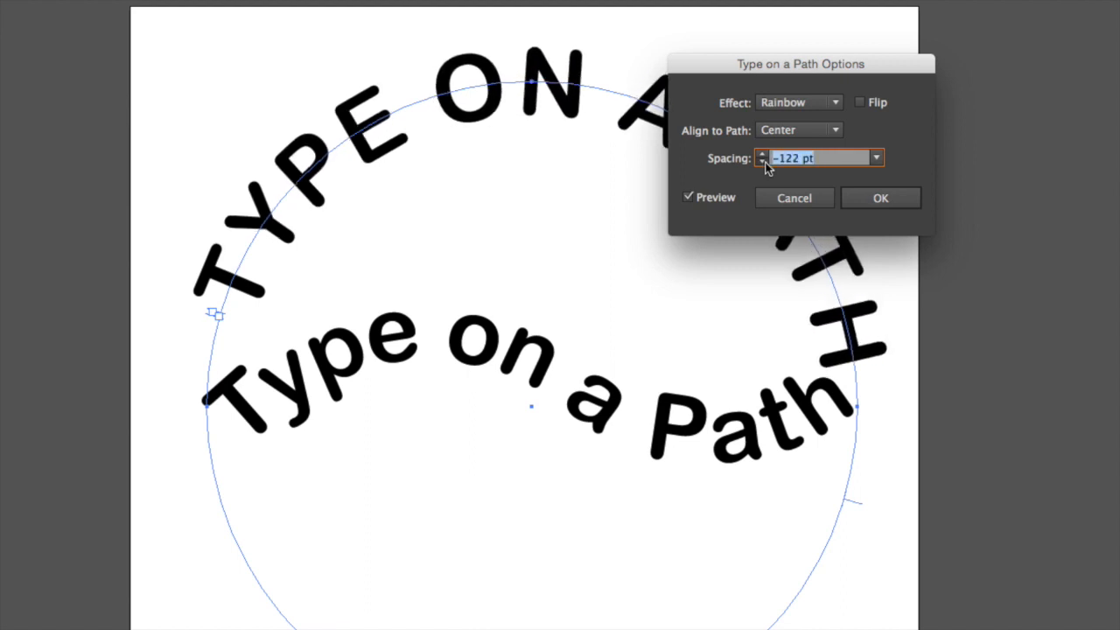
pyautogui.click(764, 162)
pyautogui.click(763, 162)
pyautogui.click(764, 162)
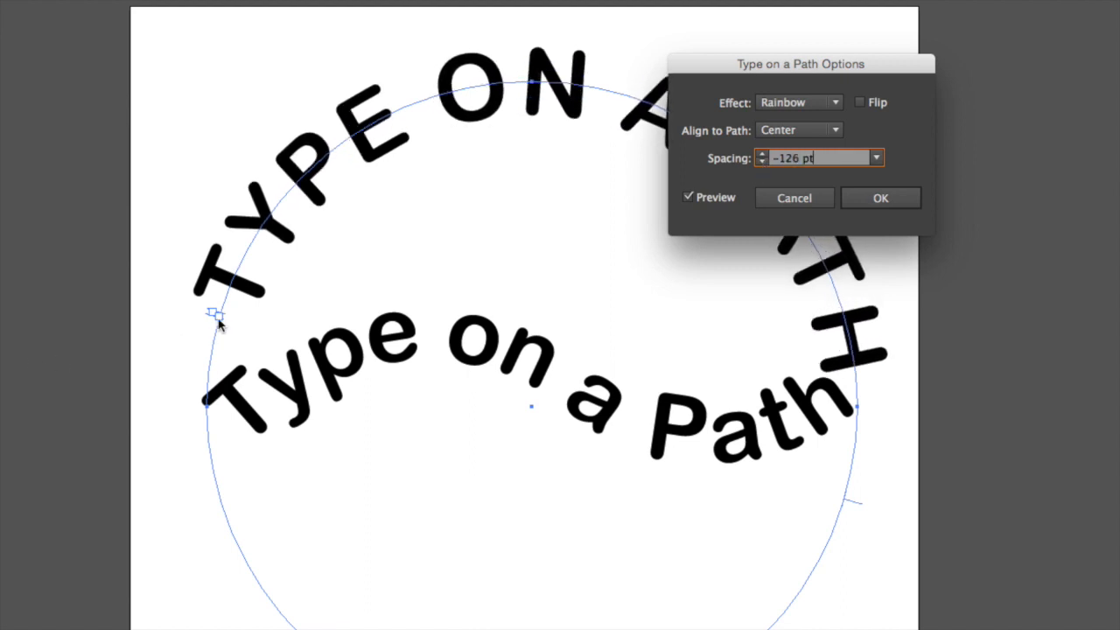
pyautogui.click(894, 203)
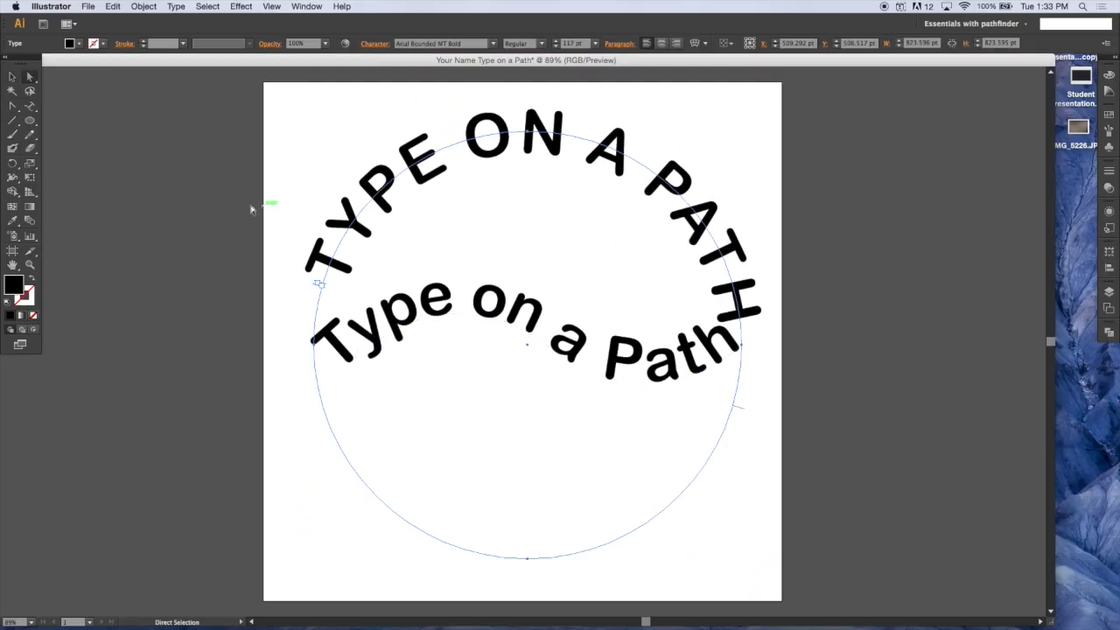
# Try adding a copy of the TYPE ON A PATH text at the end of the lettering on the circle.
pyautogui.press('v')
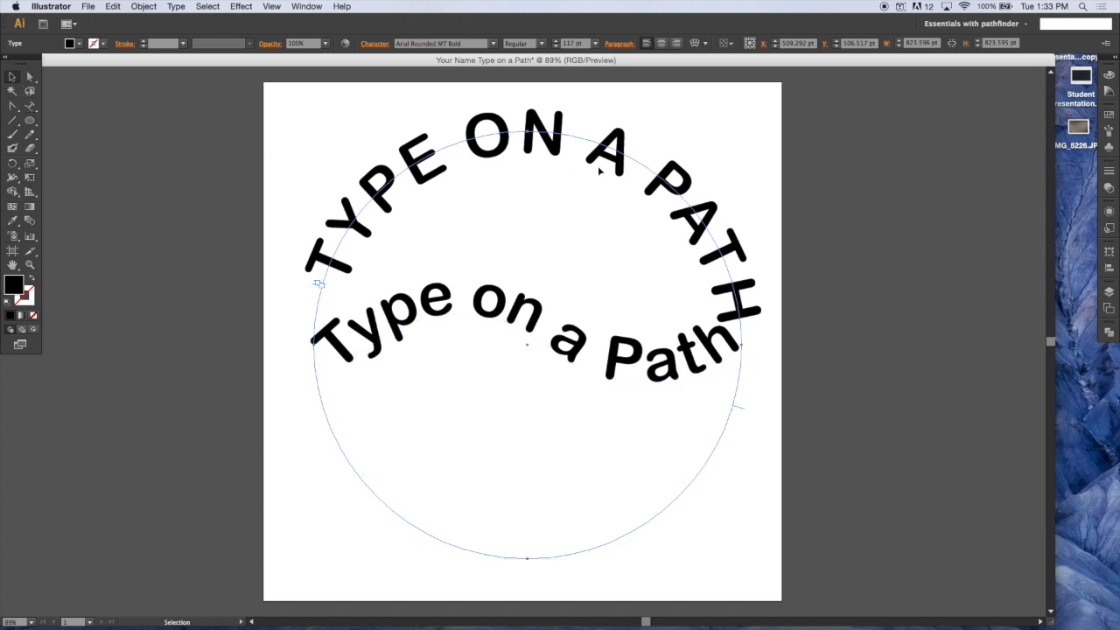
pyautogui.tripleClick(533, 125)
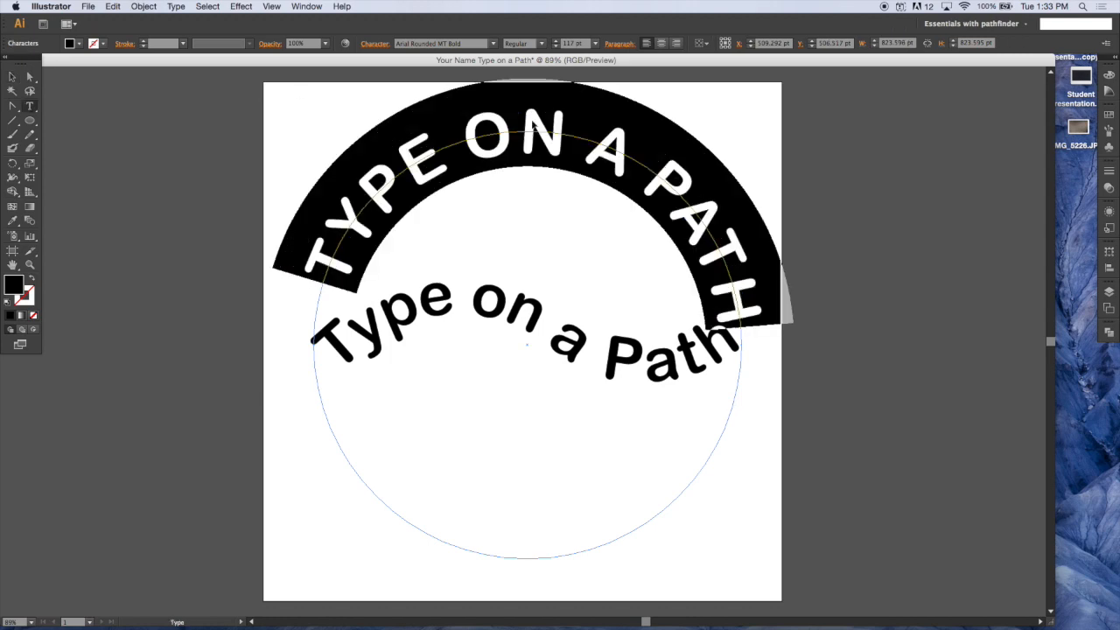
pyautogui.click(737, 312)
pyautogui.tripleClick(736, 311)
pyautogui.press('cmd+c')
pyautogui.click(740, 337)
pyautogui.press('cmd+v')
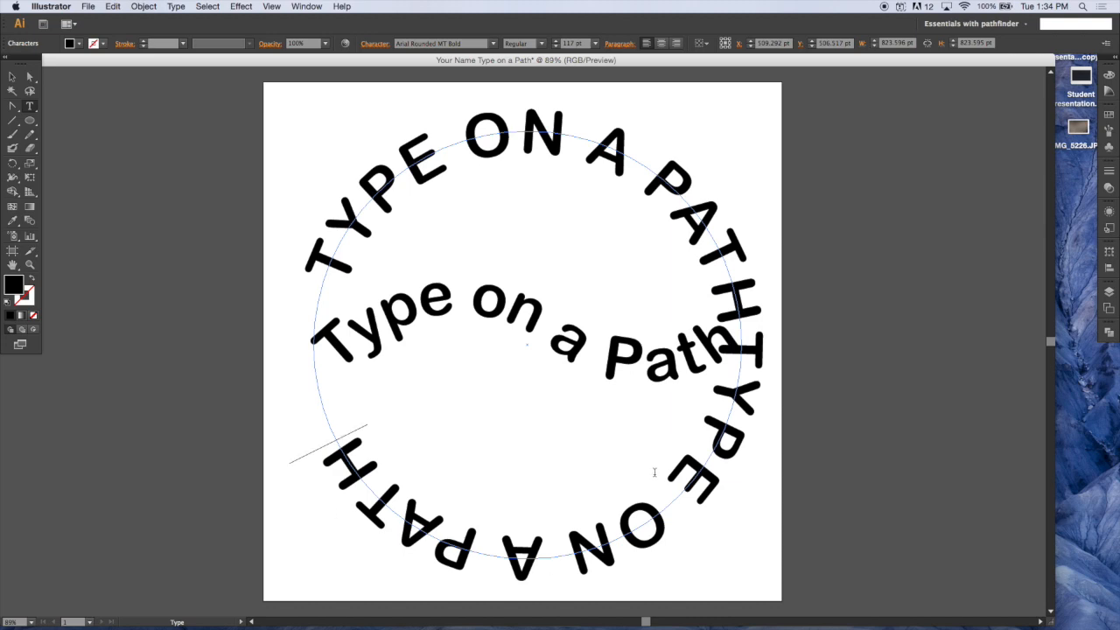
# Remove the pasted copy of the text from the lower half of the circle.
pyautogui.press('BackSpace')
pyautogui.press('BackSpace')
pyautogui.press('BackSpace')
pyautogui.press('BackSpace')
pyautogui.press('BackSpace')
pyautogui.press('BackSpace')
pyautogui.press('BackSpace')
pyautogui.press('BackSpace')
pyautogui.press('BackSpace')
pyautogui.press('BackSpace')
pyautogui.press('BackSpace')
pyautogui.press('BackSpace')
pyautogui.press('BackSpace')
pyautogui.press('BackSpace')
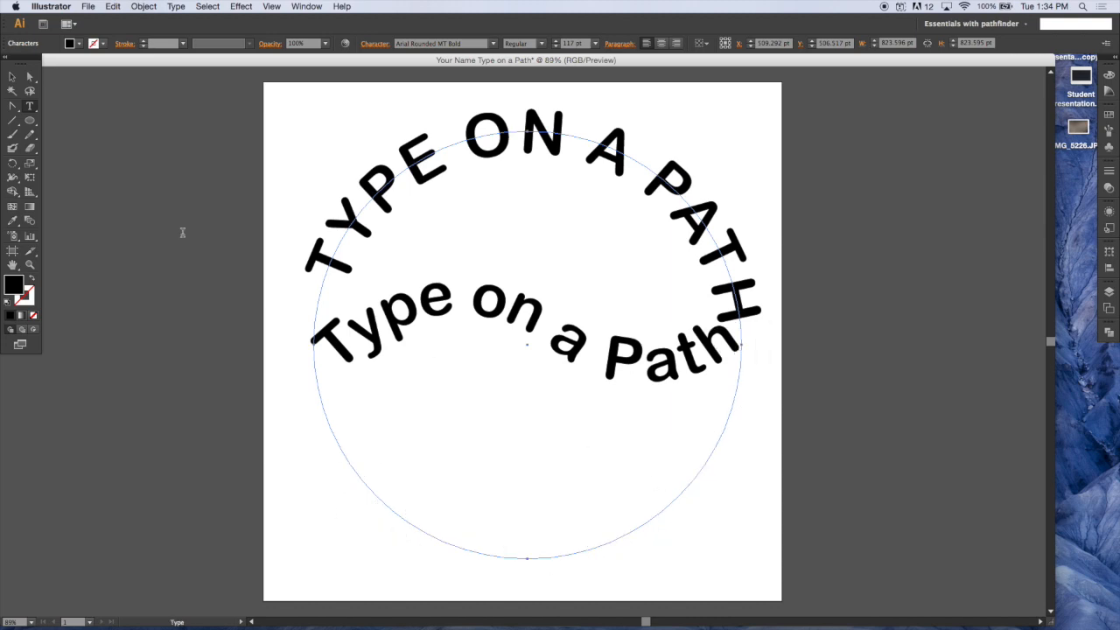
# Draw a circle about 825 pt in diameter and move it to line up with the circle text's path.
pyautogui.click(30, 120)
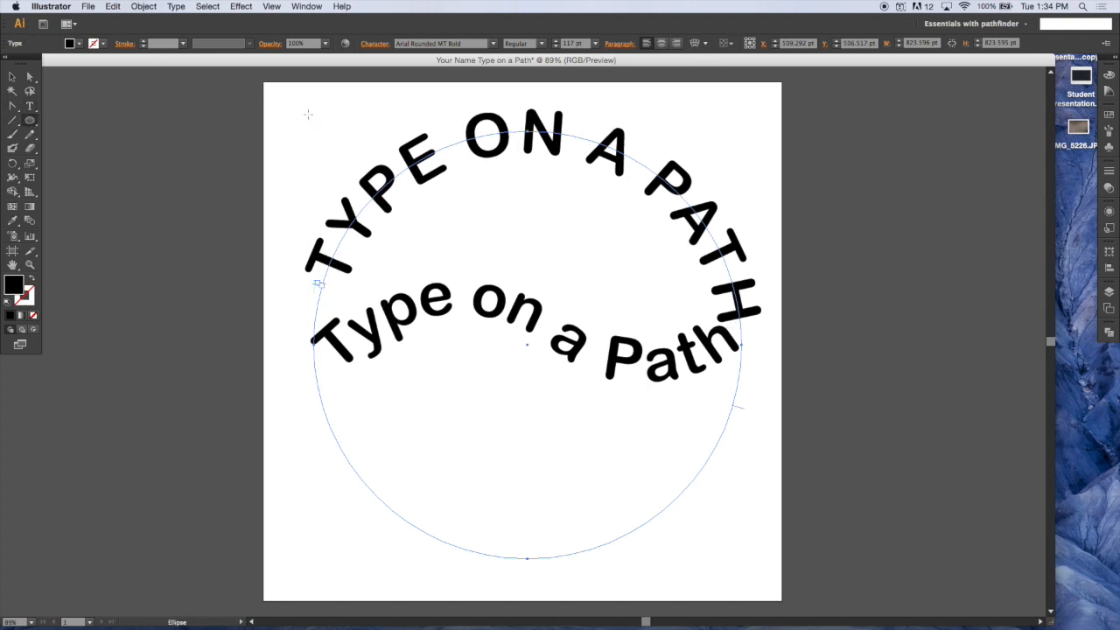
pyautogui.moveTo(302, 128); pyautogui.dragTo(730, 523)
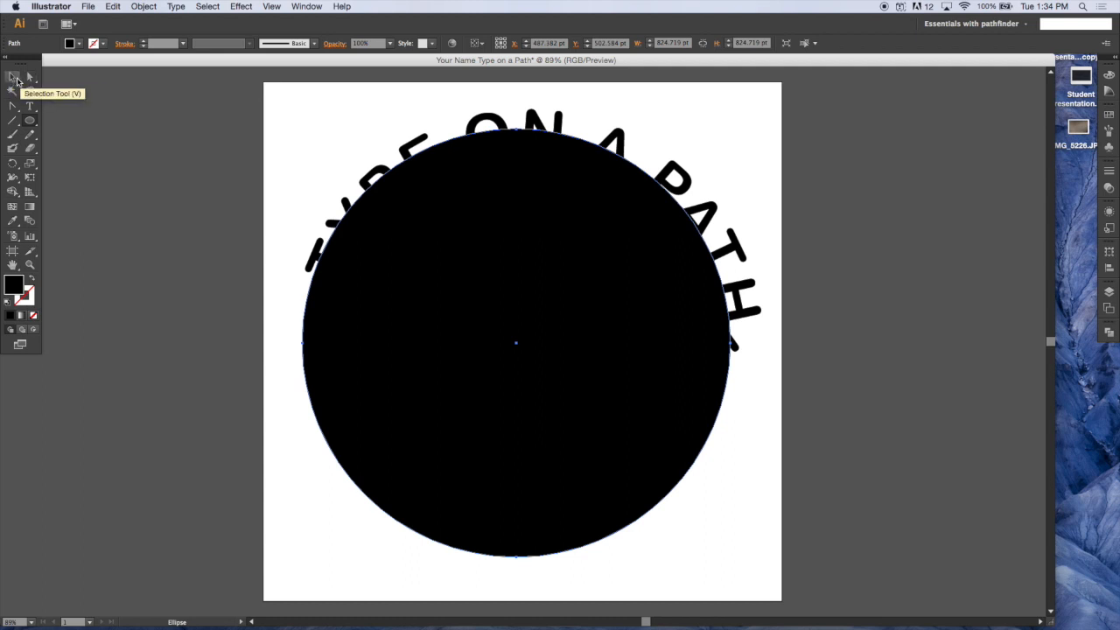
pyautogui.click(17, 80)
pyautogui.moveTo(500, 339); pyautogui.dragTo(542, 340)
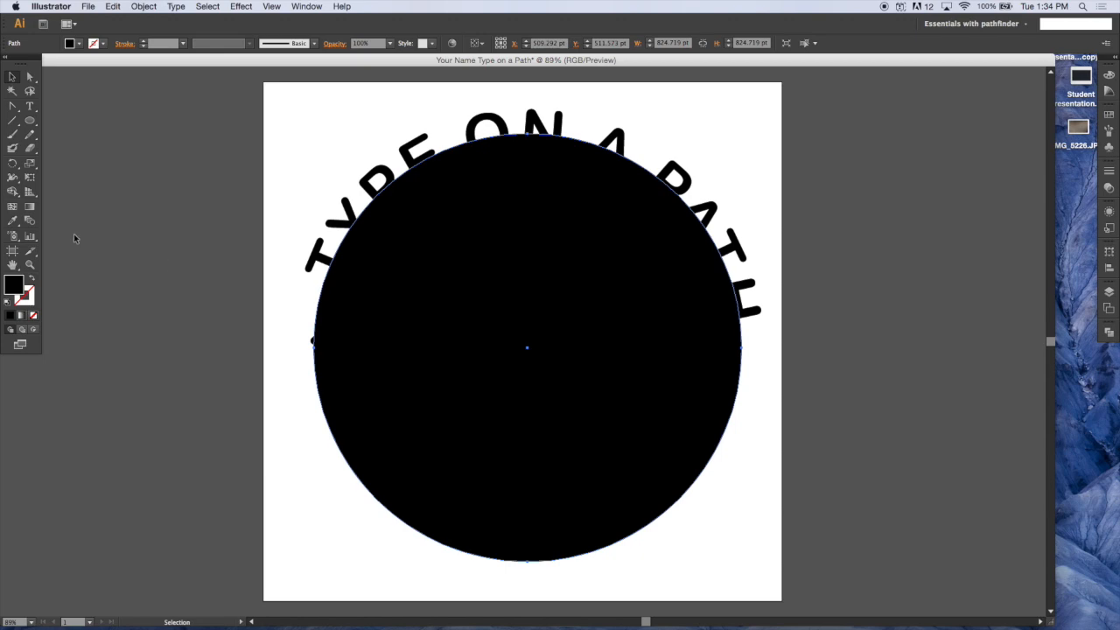
# Set the new circle's fill to none and its stroke to the red swatch R=193 G=39 B=45.
pyautogui.click(80, 43)
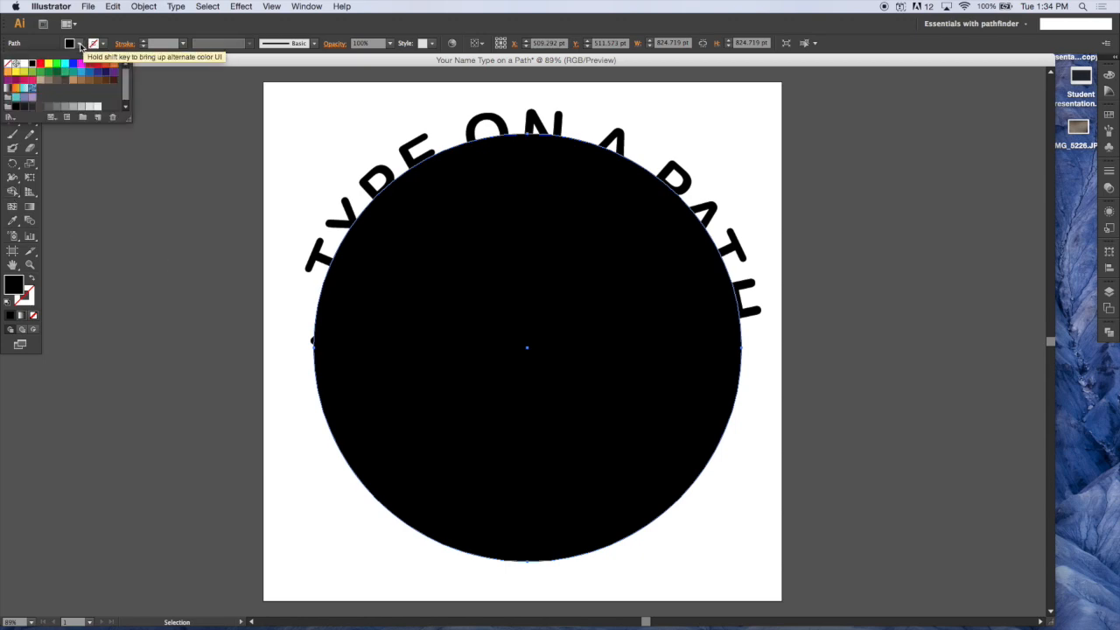
pyautogui.click(13, 64)
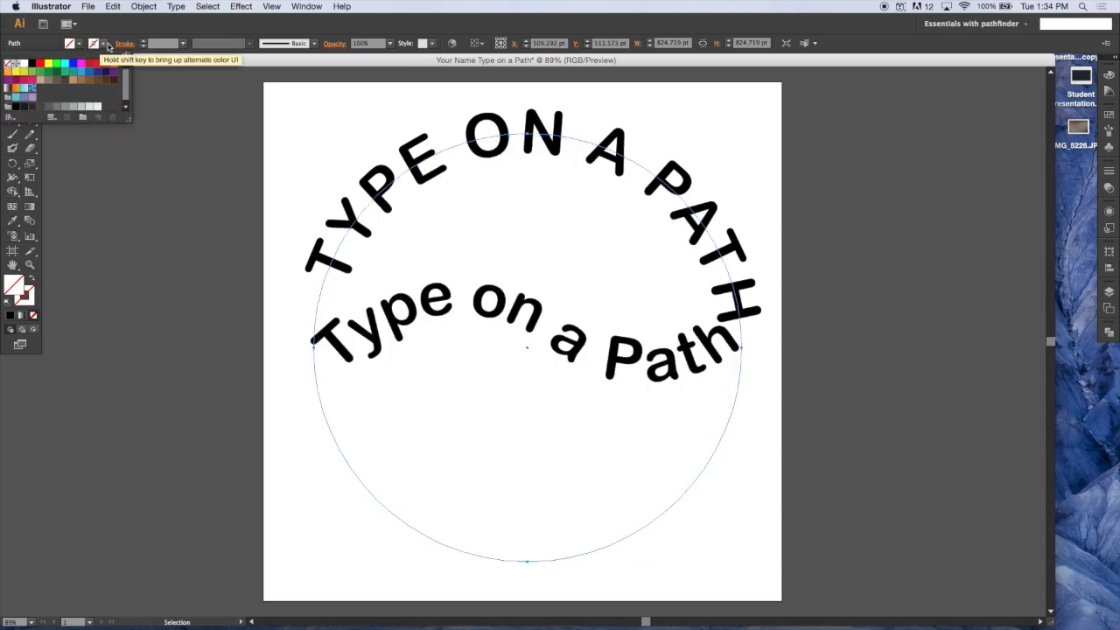
pyautogui.click(108, 47)
pyautogui.click(108, 46)
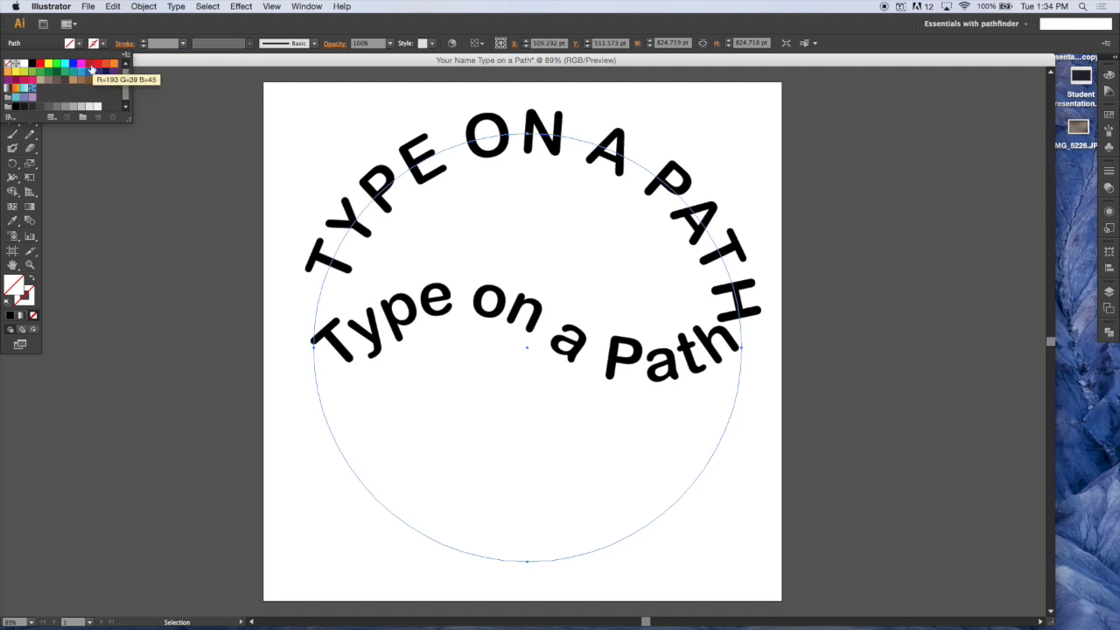
pyautogui.click(90, 63)
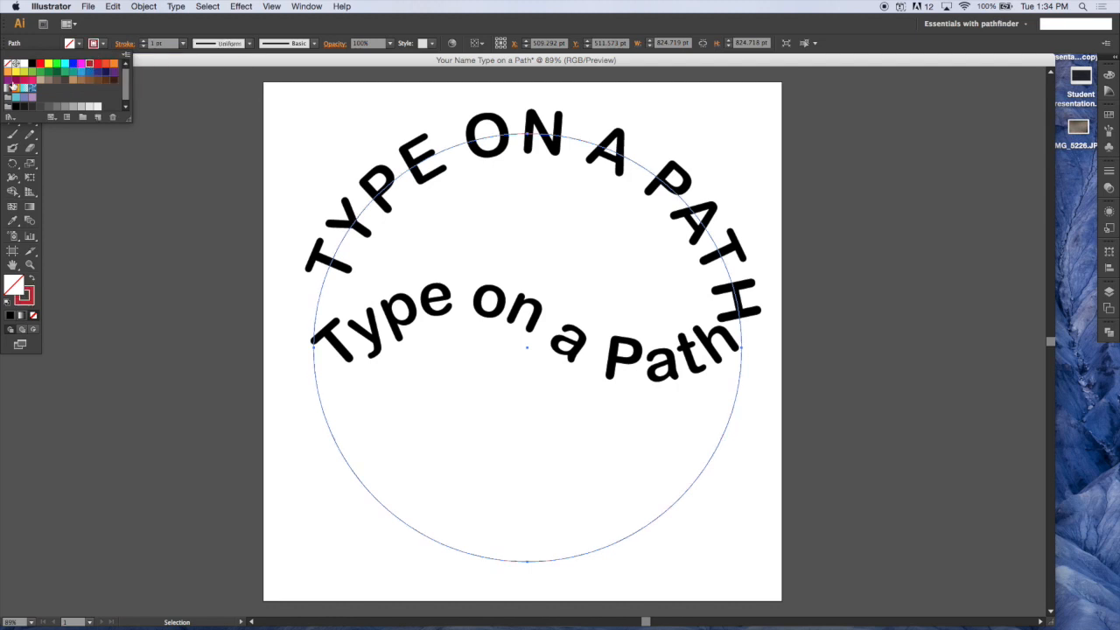
pyautogui.click(145, 157)
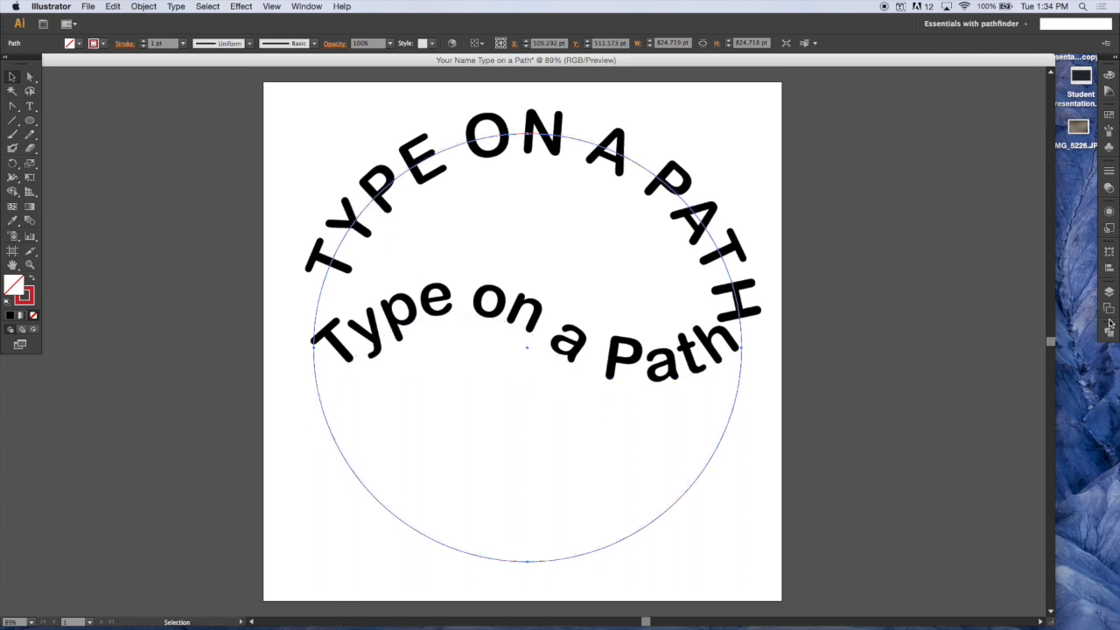
# Expand Layer 1 in the layer list and hide the TYPE ON A PATH circle text.
pyautogui.click(1108, 292)
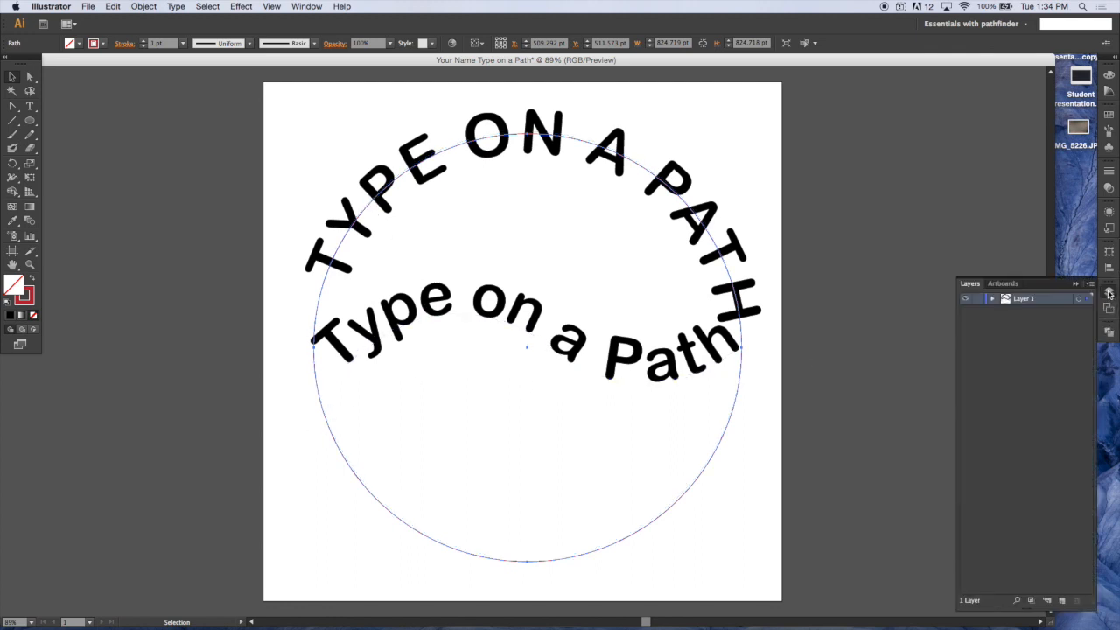
pyautogui.click(993, 299)
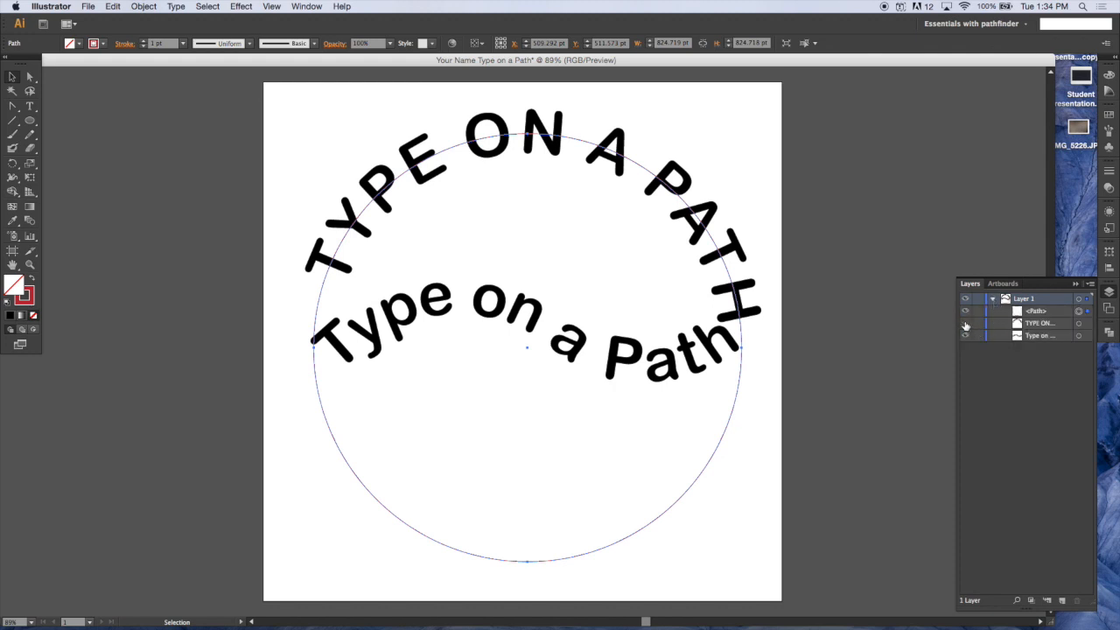
pyautogui.click(965, 324)
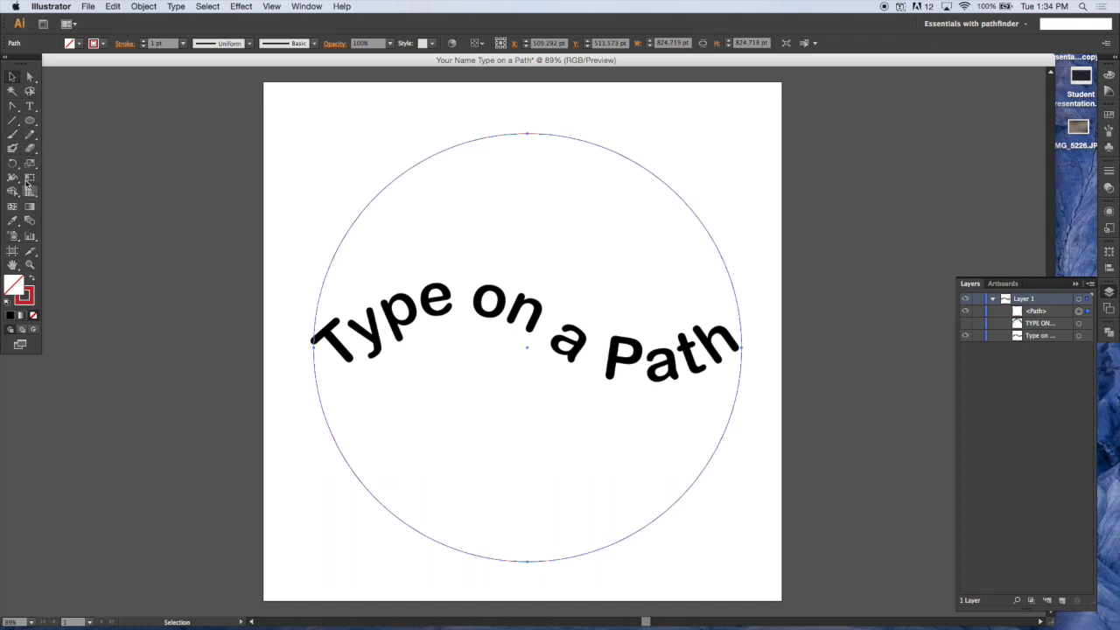
# Cut the red circle with the Scissors tool at both sides, slightly below the ends of the wavy text.
pyautogui.click(31, 149)
pyautogui.click(86, 163)
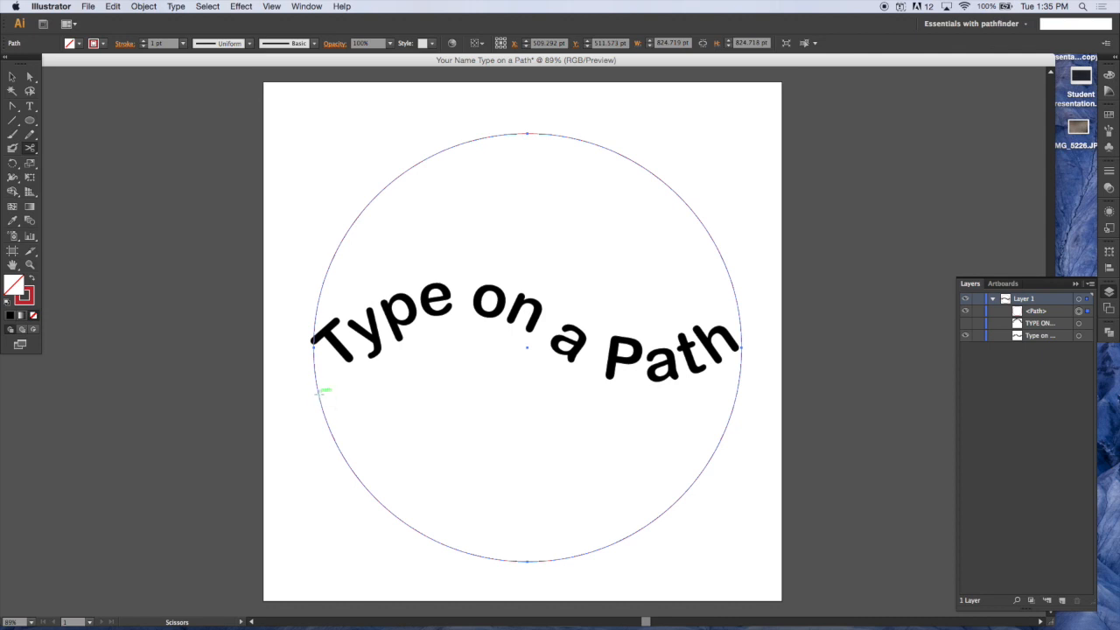
pyautogui.click(320, 391)
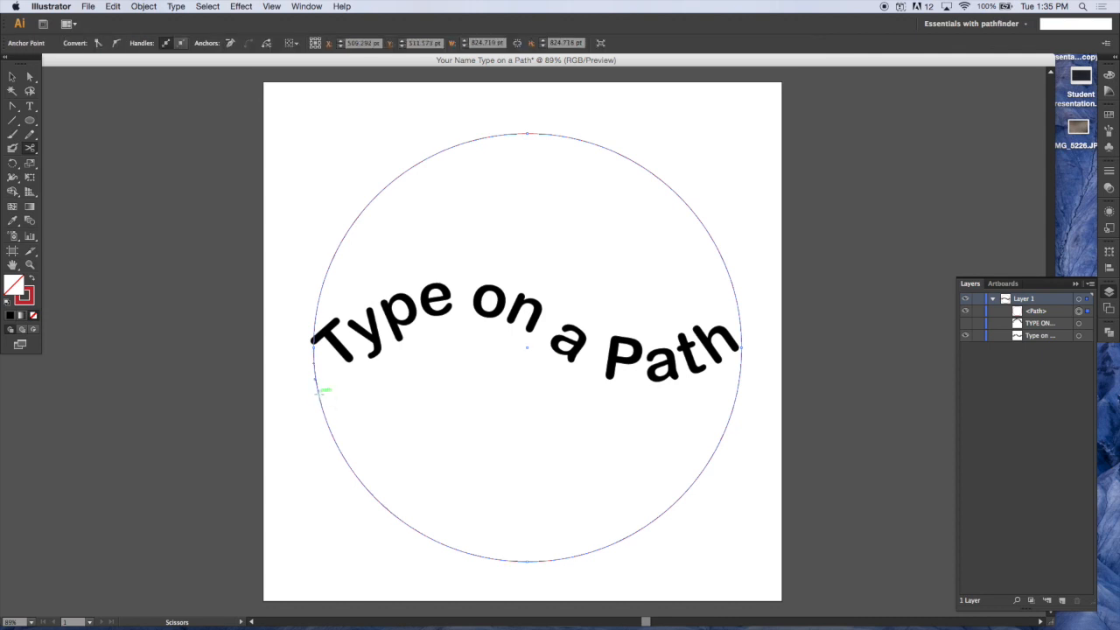
pyautogui.click(737, 389)
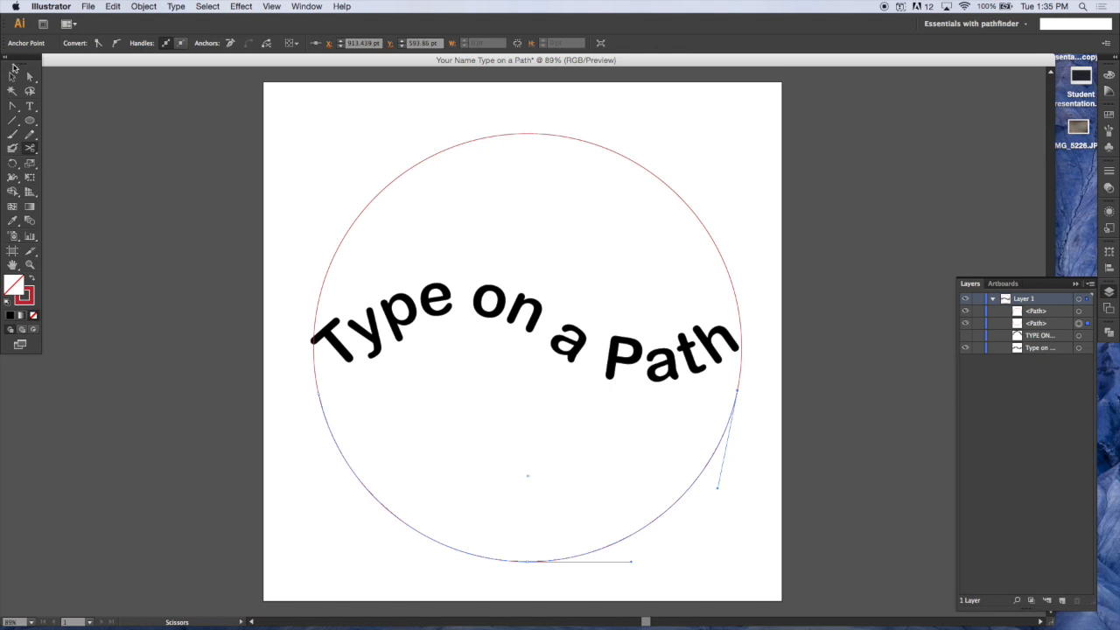
# Delete the upper arc of the cut circle, keeping only the lower arc.
pyautogui.click(12, 76)
pyautogui.click(534, 133)
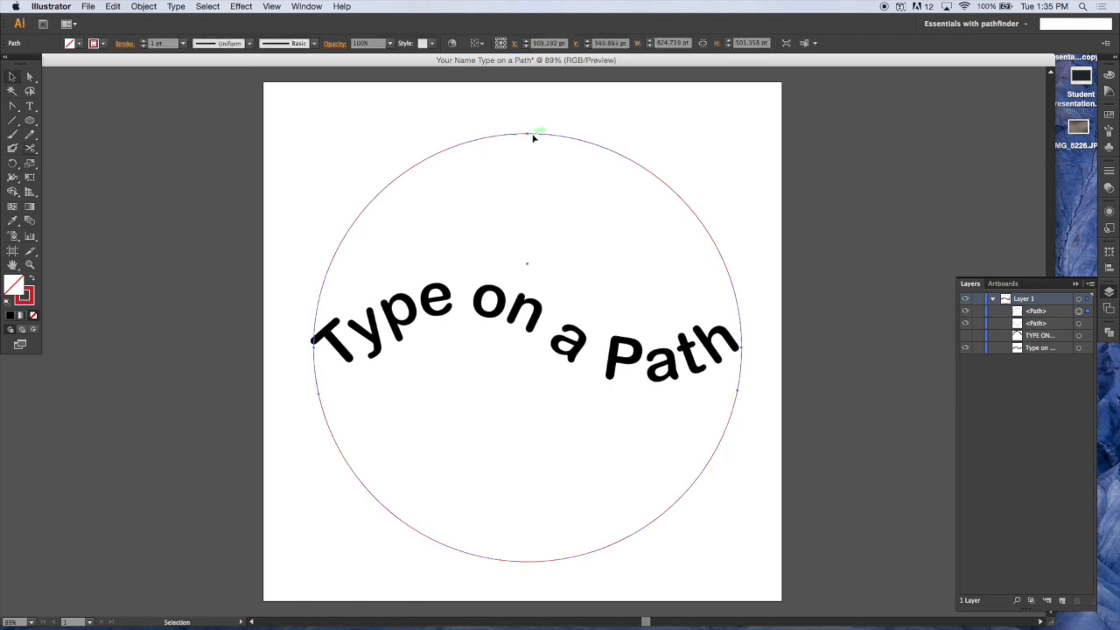
pyautogui.press('Delete')
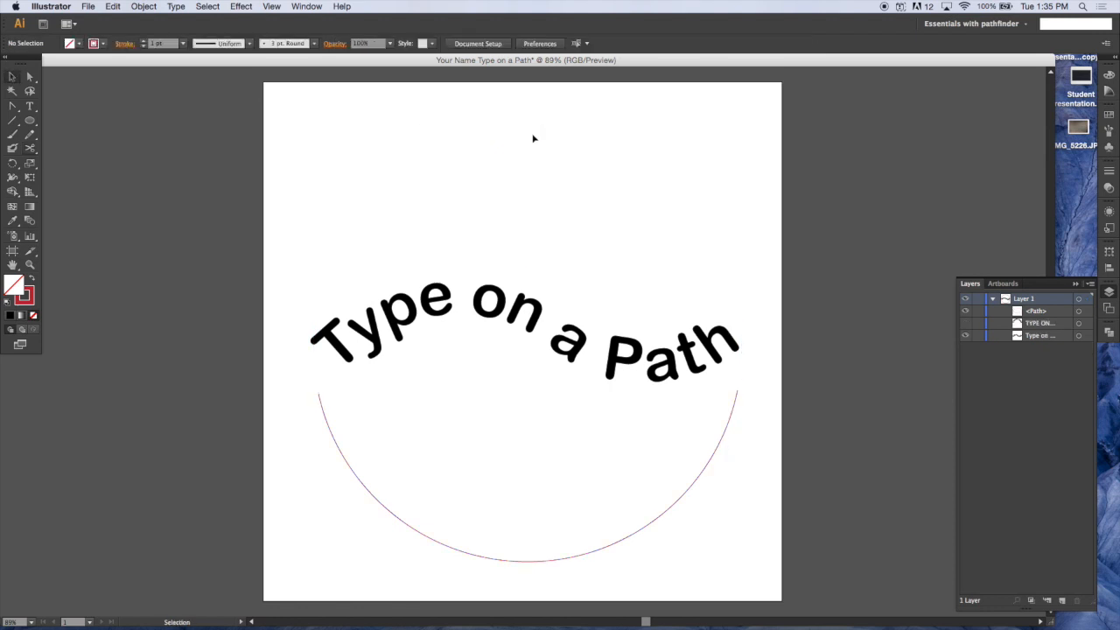
# Turn the lower red arc into a type path and enter the text "You can do it" along it.
pyautogui.click(30, 107)
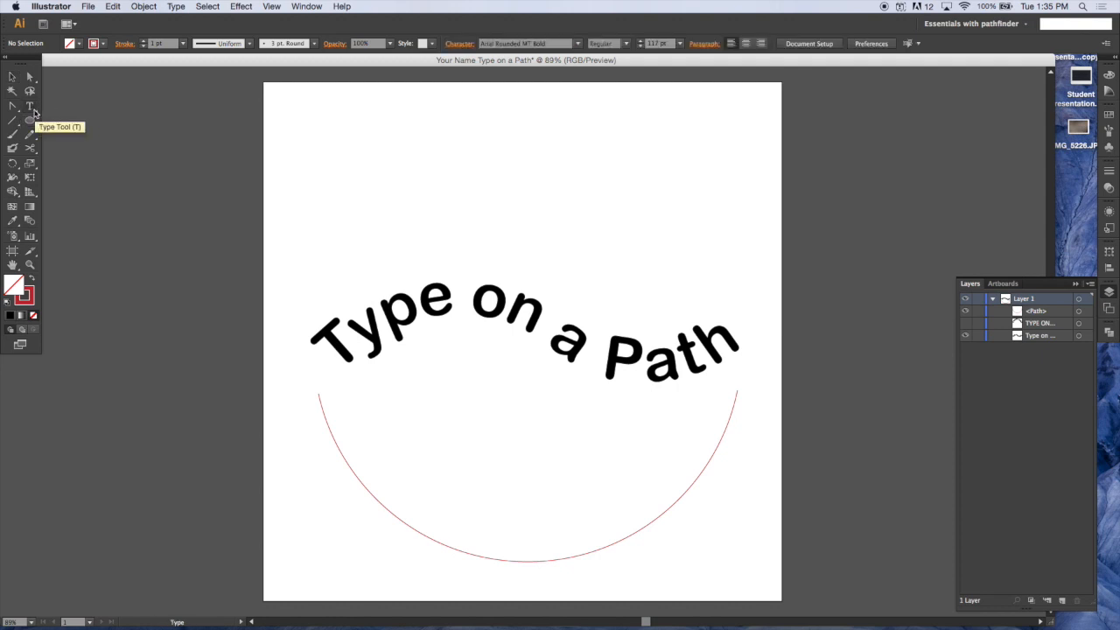
pyautogui.moveTo(32, 108); pyautogui.dragTo(105, 134)
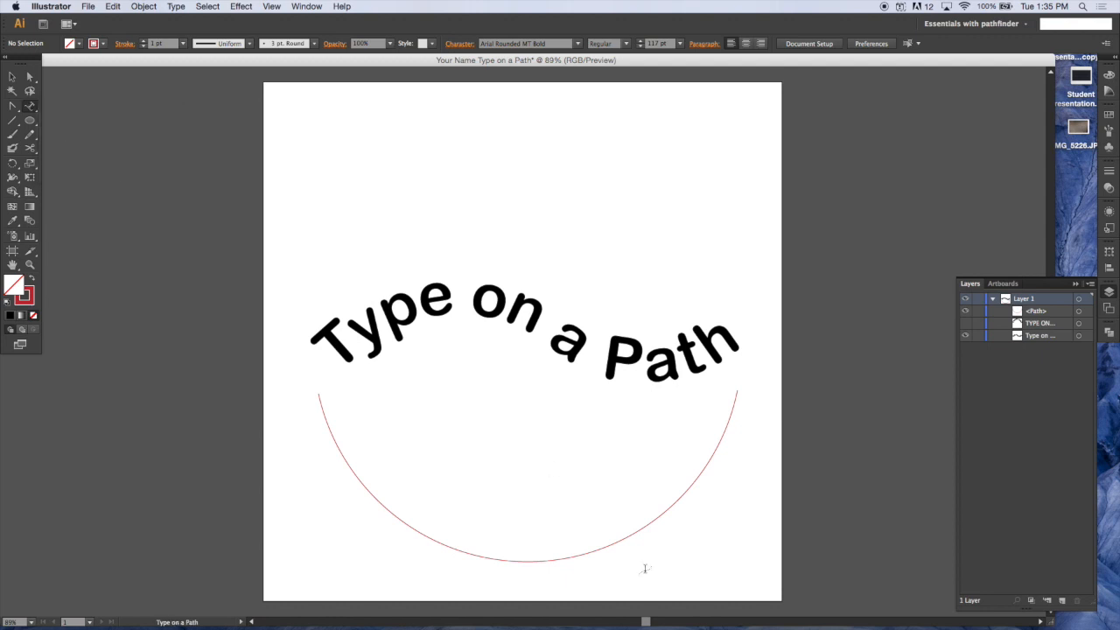
pyautogui.click(411, 526)
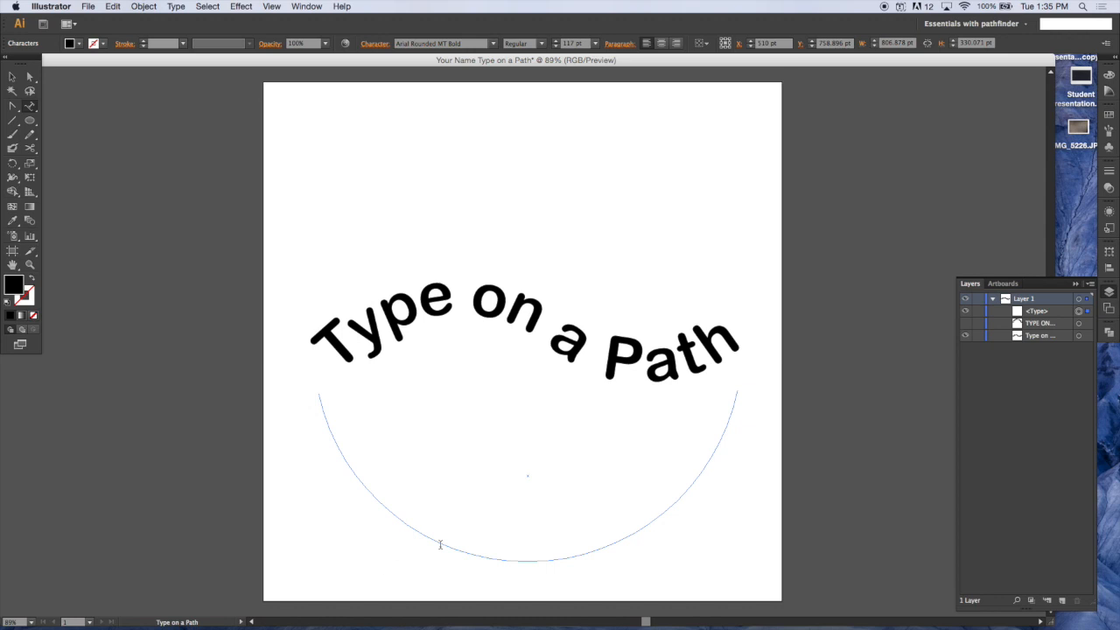
pyautogui.write('Y')
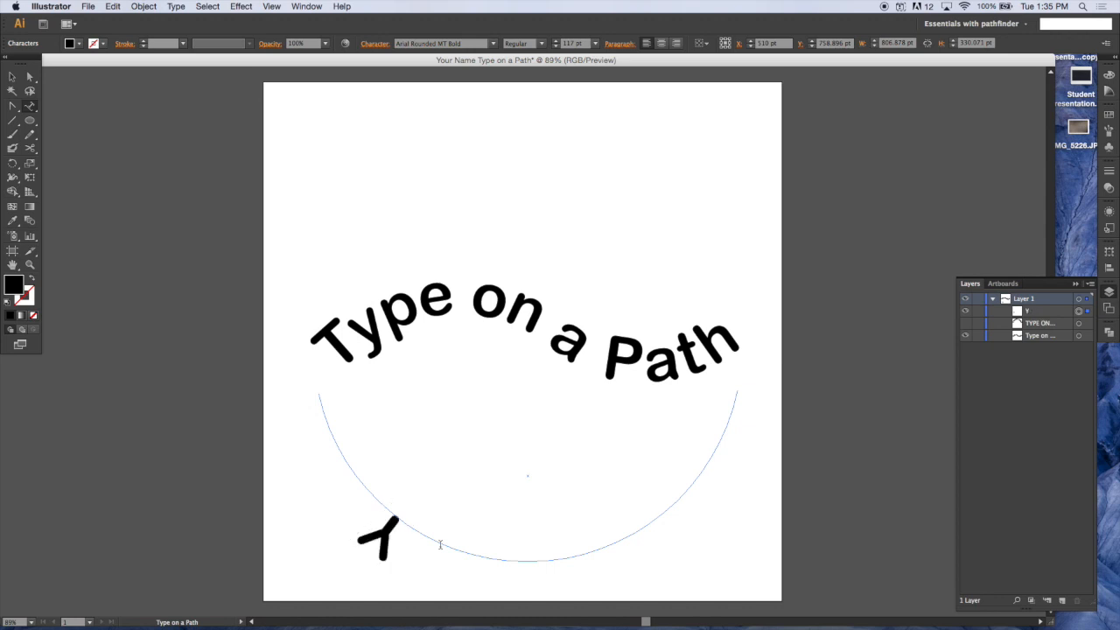
pyautogui.write('ou')
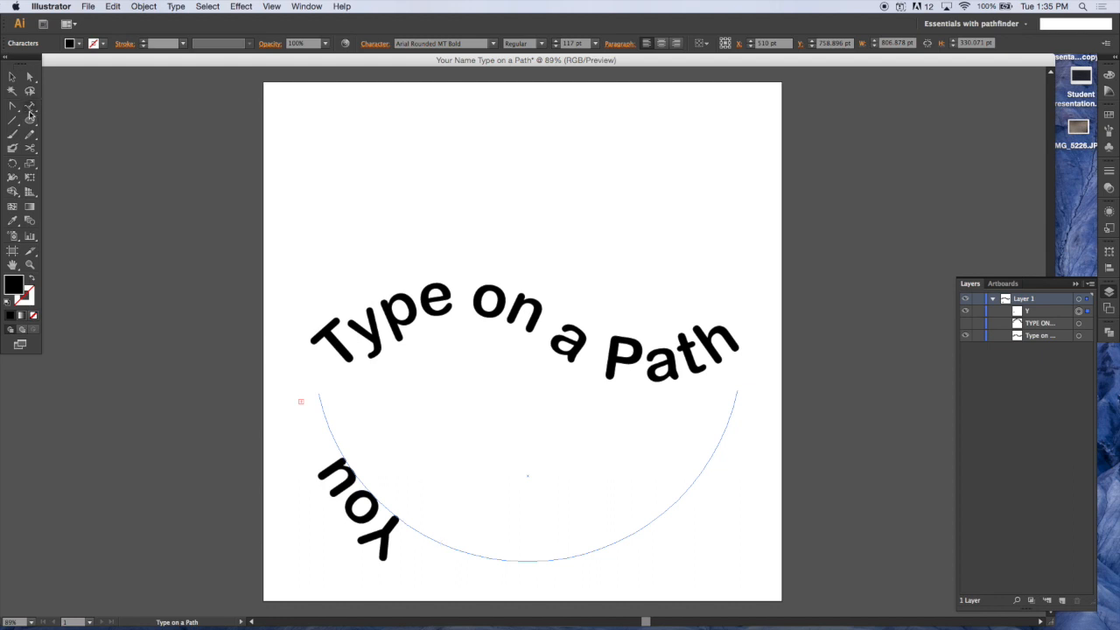
# Move the lower text's start bracket along the arc to its right side so all words fit, and append an exclamation mark.
pyautogui.click(29, 76)
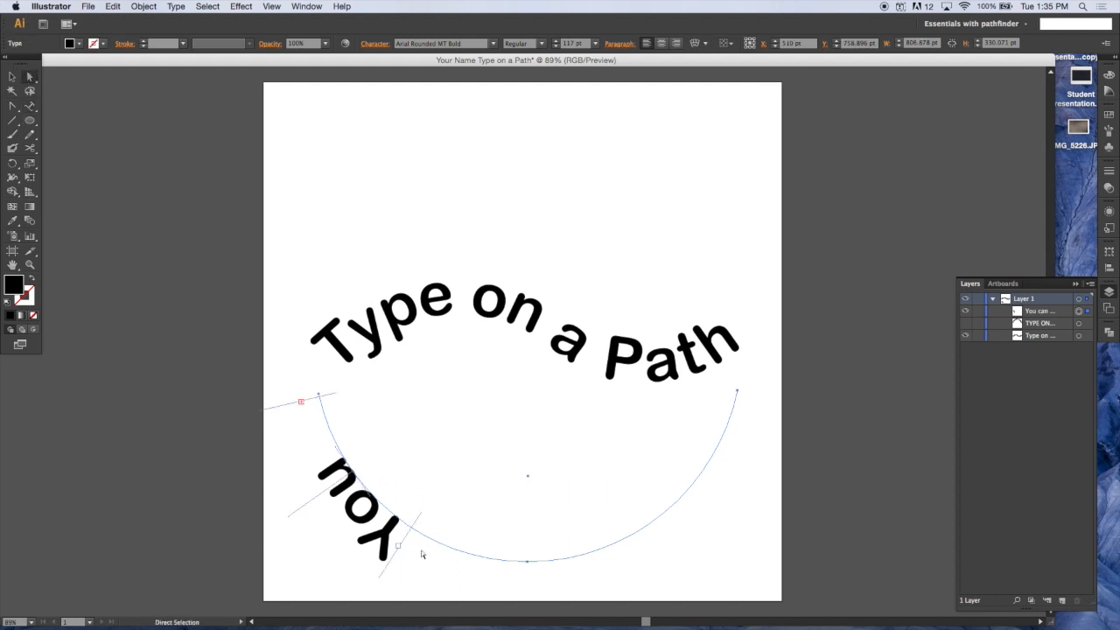
pyautogui.moveTo(411, 531); pyautogui.dragTo(700, 479)
pyautogui.press('t')
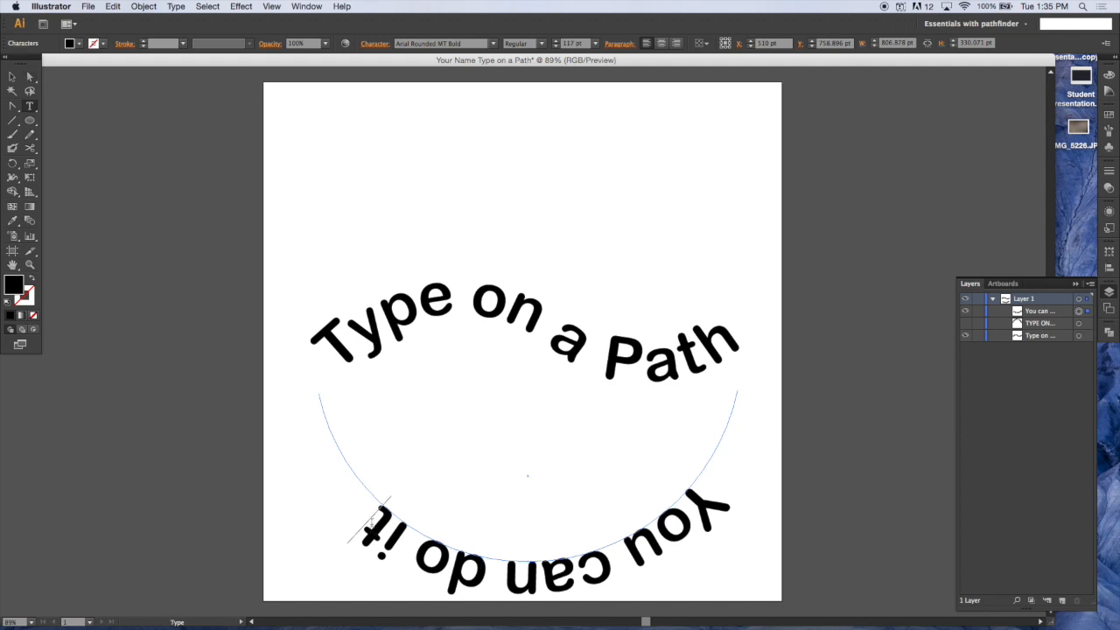
pyautogui.click(371, 525)
pyautogui.write('!')
# In the Type on a Path options for the lower text, turn on the preview, align to path by Center and flip the text.
pyautogui.moveTo(32, 111); pyautogui.dragTo(67, 137)
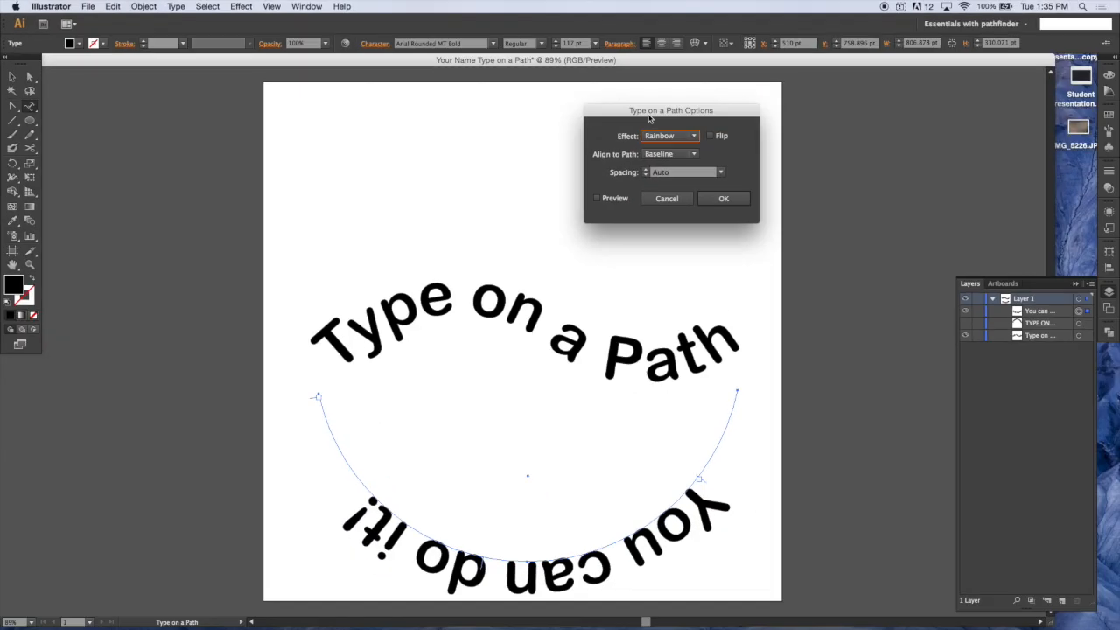
pyautogui.moveTo(746, 129); pyautogui.dragTo(510, 365)
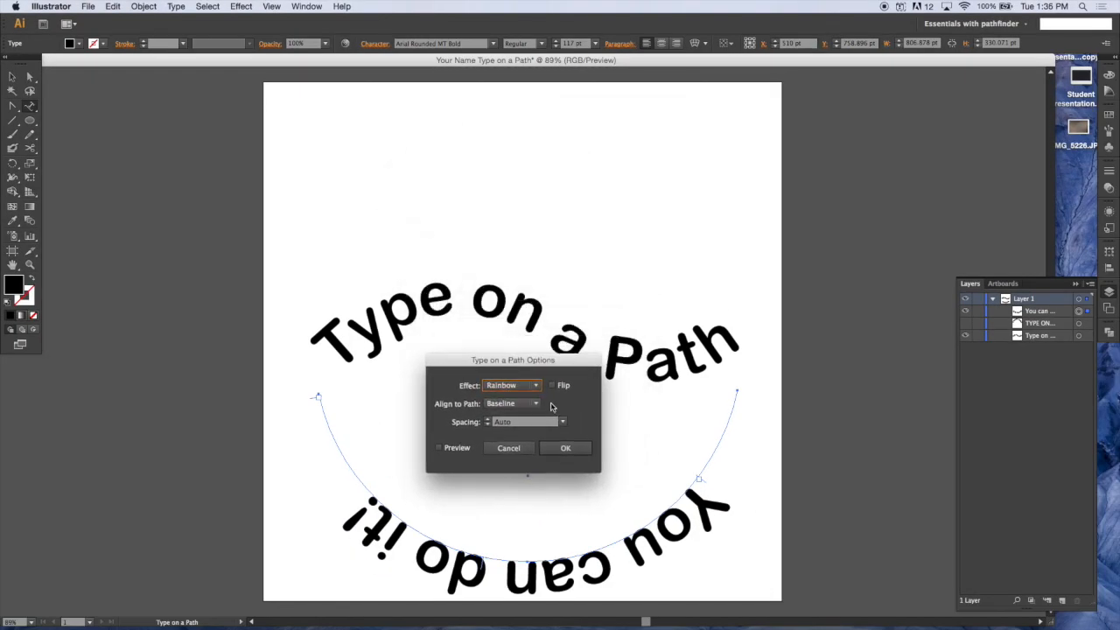
pyautogui.click(439, 448)
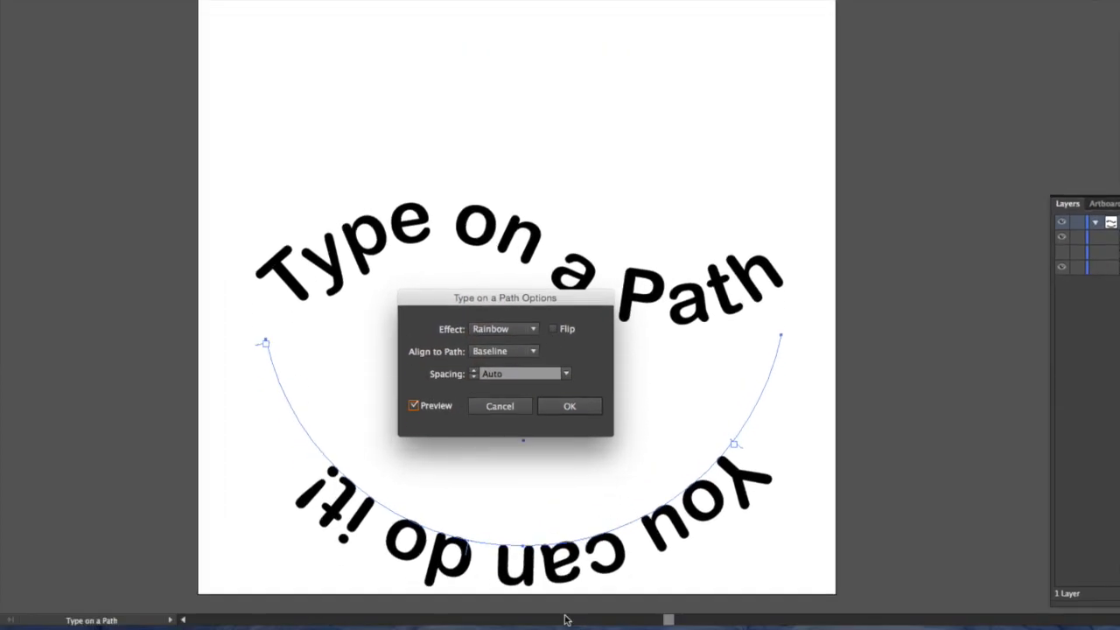
pyautogui.click(532, 351)
pyautogui.click(504, 400)
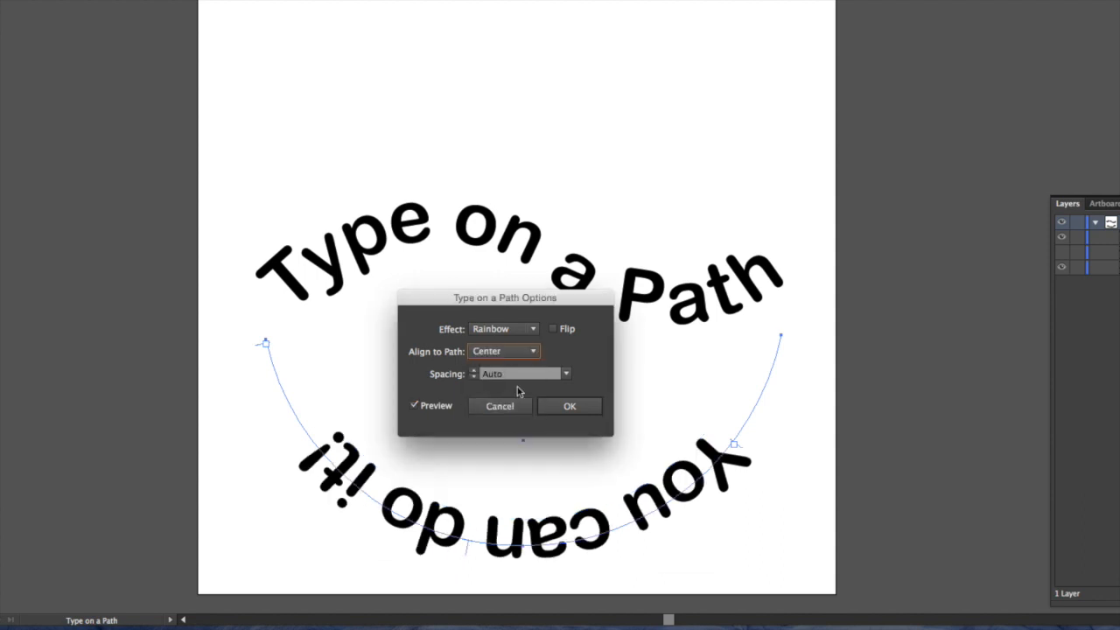
pyautogui.click(553, 329)
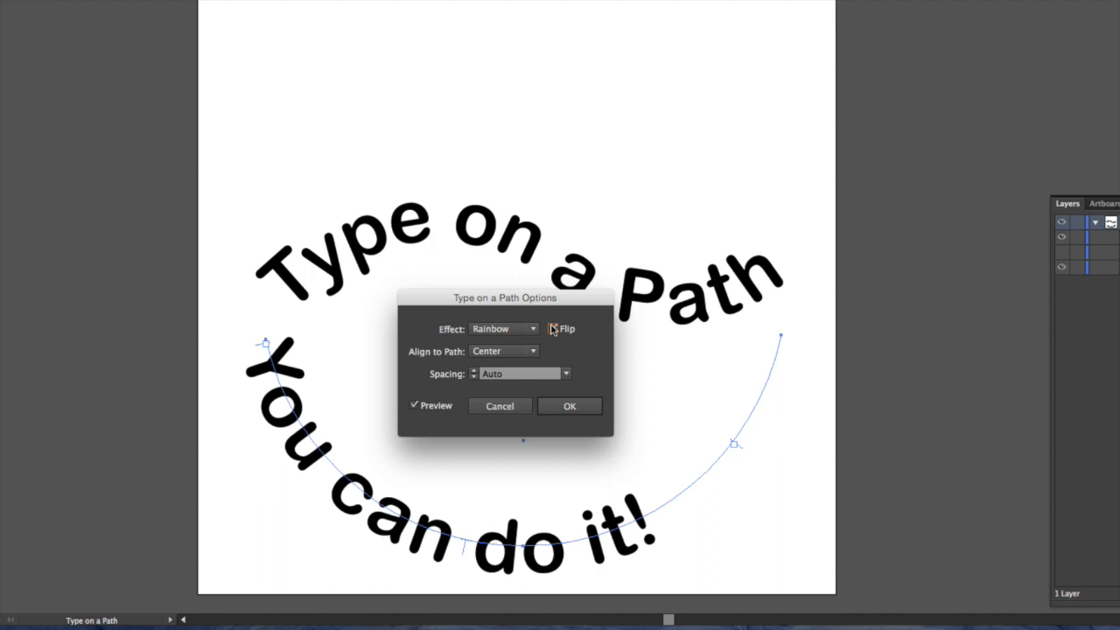
# Try tighter spacing for the flipped path text, starting from -15 pt and lowering it to -30 pt.
pyautogui.click(566, 375)
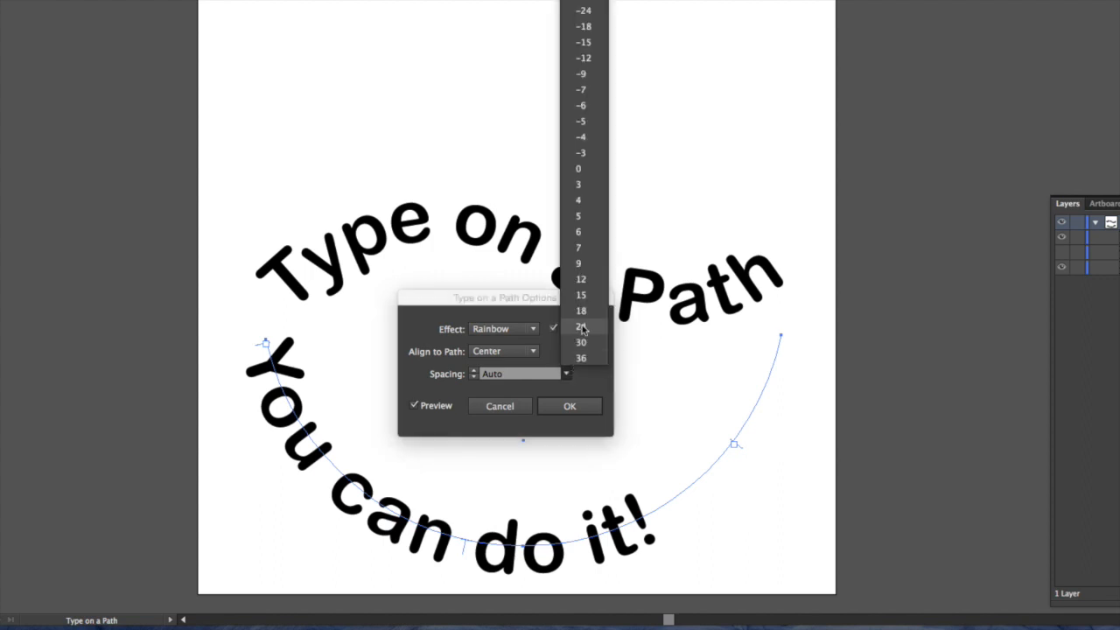
pyautogui.click(587, 44)
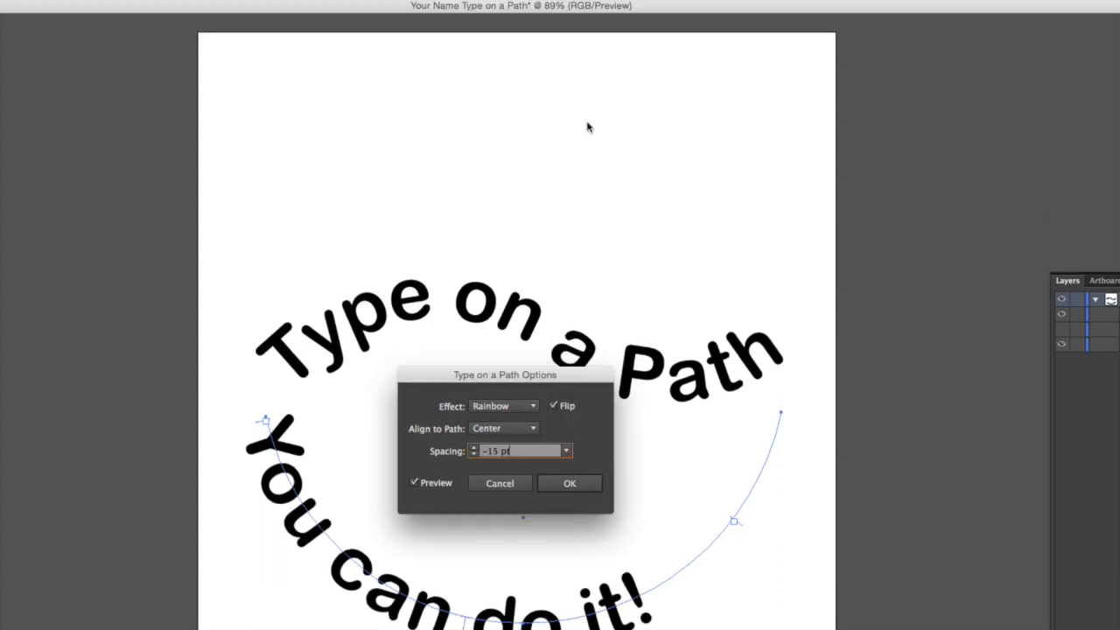
pyautogui.click(474, 448)
pyautogui.click(473, 448)
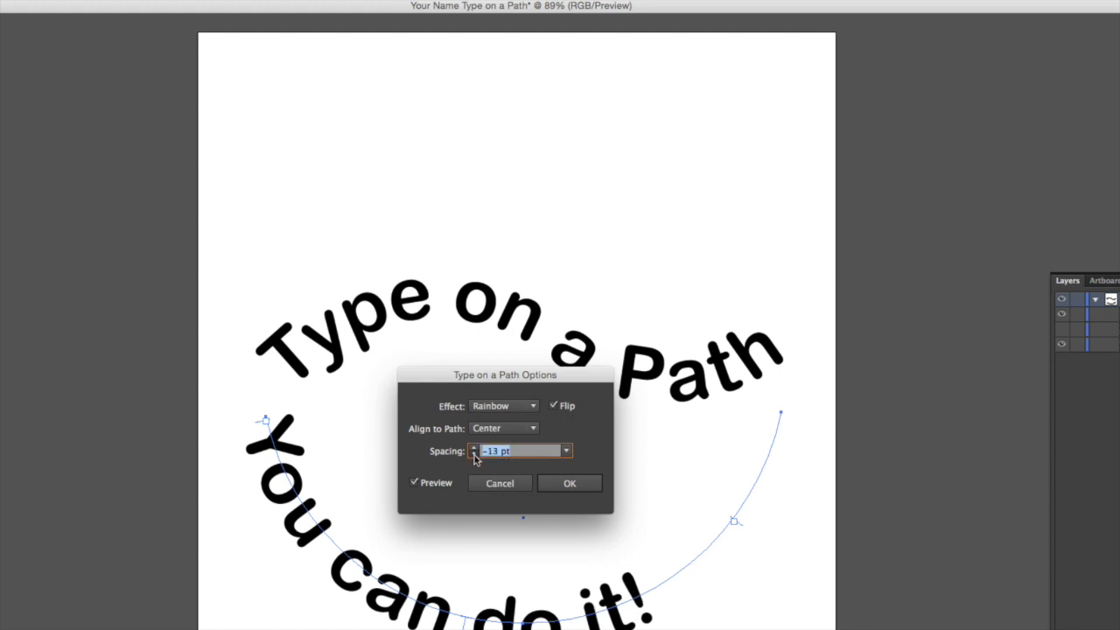
pyautogui.click(474, 454)
pyautogui.click(474, 454)
pyautogui.click(474, 454)
pyautogui.click(475, 454)
pyautogui.click(475, 454)
pyautogui.click(475, 454)
pyautogui.click(476, 455)
pyautogui.click(476, 455)
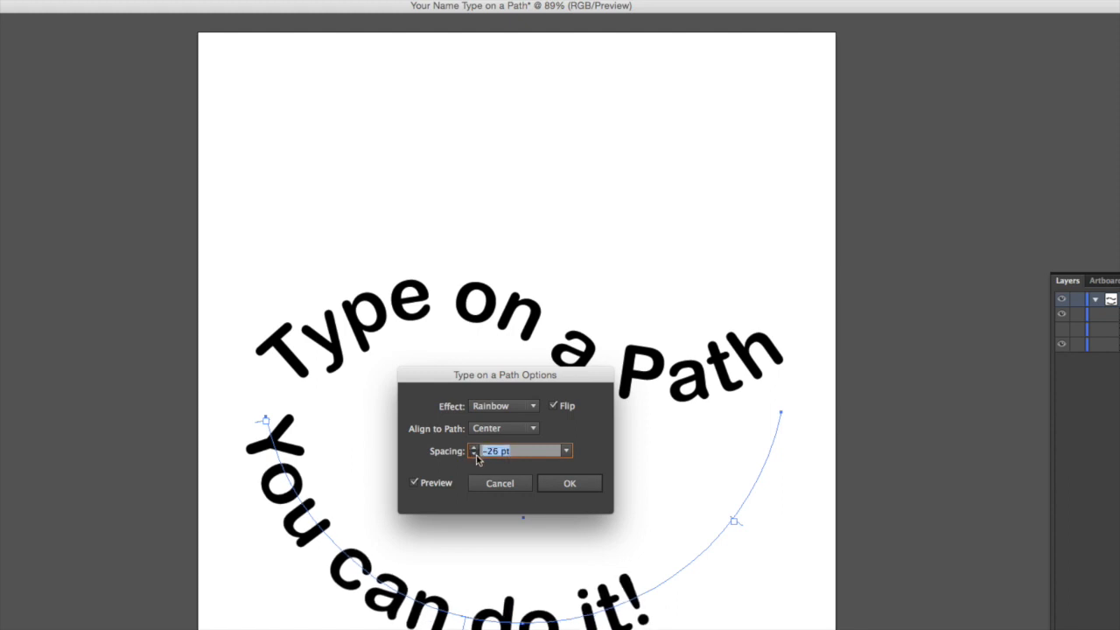
pyautogui.click(476, 455)
pyautogui.click(476, 455)
pyautogui.click(476, 455)
pyautogui.click(476, 455)
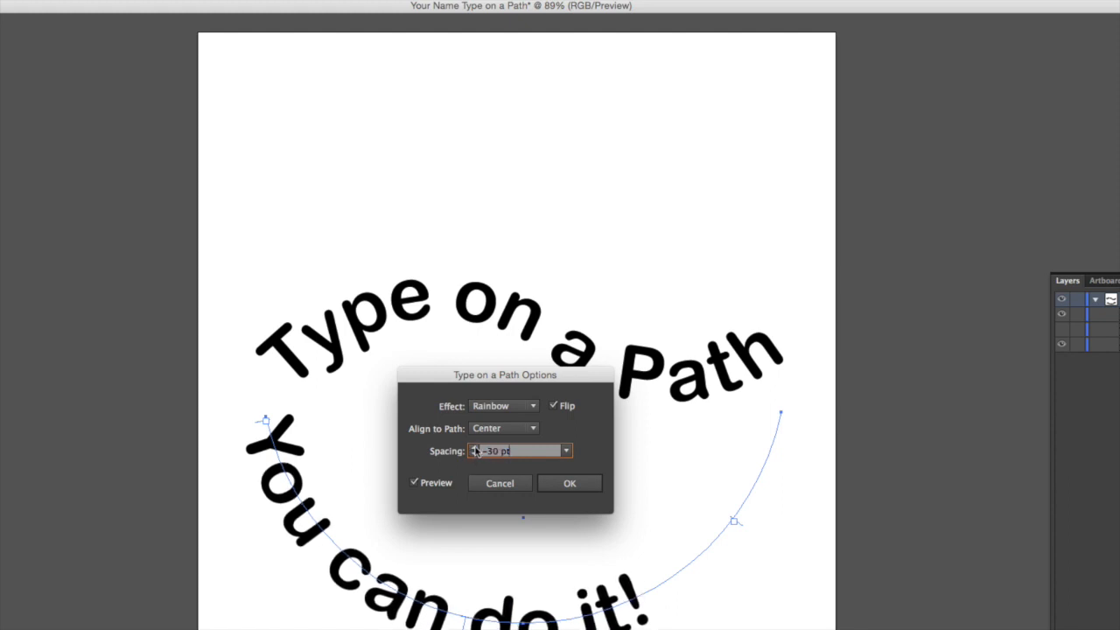
# Try wider spacing for the flipped path text by raising the value gradually to 48 pt.
pyautogui.click(475, 447)
pyautogui.click(475, 447)
pyautogui.click(475, 447)
pyautogui.click(475, 447)
pyautogui.click(475, 446)
pyautogui.click(475, 446)
pyautogui.click(475, 446)
pyautogui.click(475, 446)
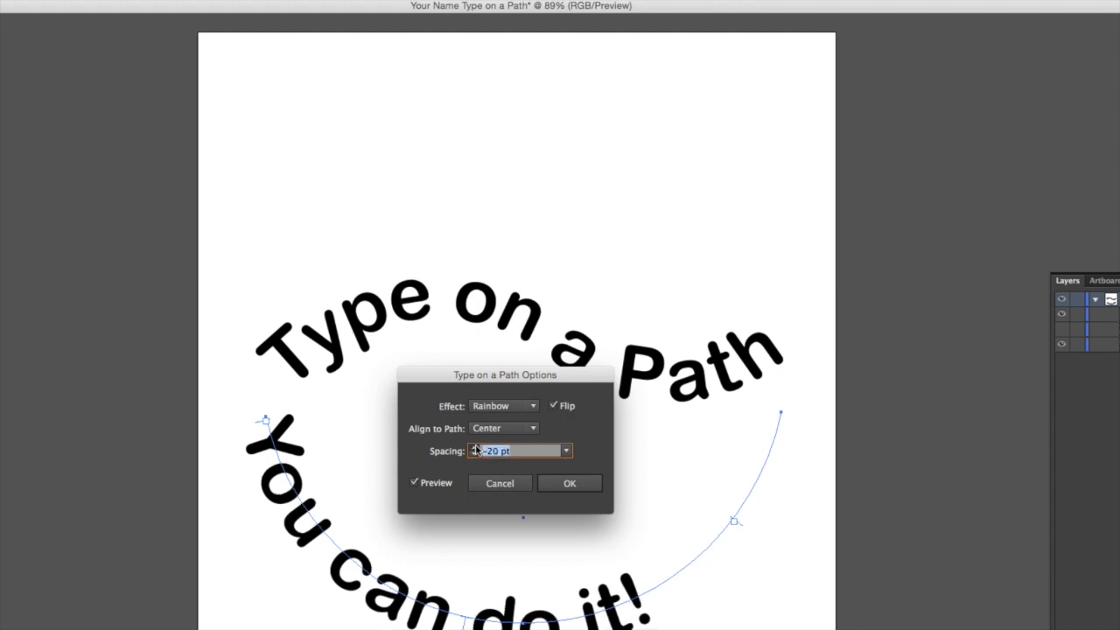
pyautogui.click(475, 447)
pyautogui.click(475, 447)
pyautogui.click(475, 447)
pyautogui.click(475, 447)
pyautogui.click(476, 447)
pyautogui.click(476, 447)
pyautogui.click(476, 447)
pyautogui.click(476, 447)
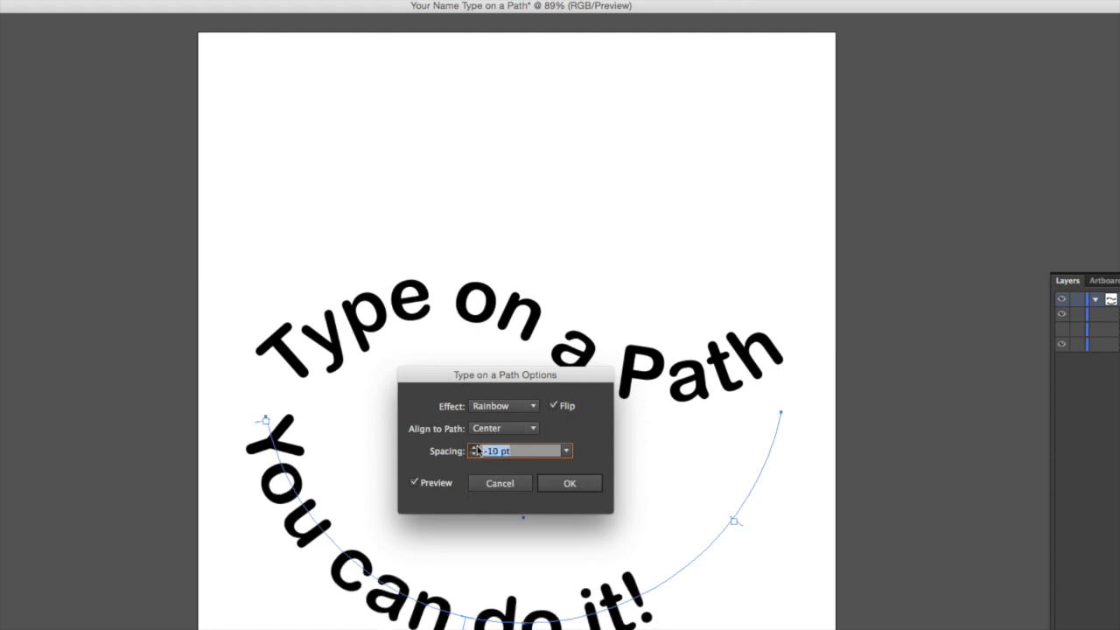
pyautogui.click(475, 447)
pyautogui.click(475, 447)
pyautogui.click(475, 447)
pyautogui.click(475, 447)
pyautogui.click(475, 447)
pyautogui.click(475, 447)
pyautogui.click(475, 447)
pyautogui.click(475, 447)
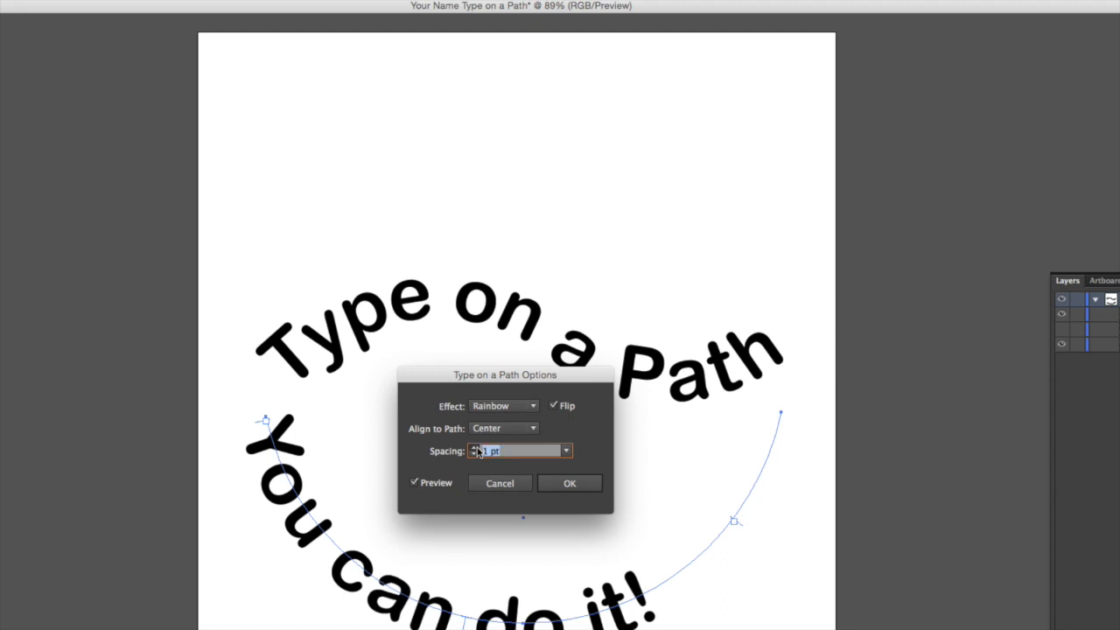
pyautogui.click(475, 447)
pyautogui.click(475, 447)
pyautogui.click(475, 447)
pyautogui.click(475, 447)
pyautogui.click(475, 447)
pyautogui.click(475, 447)
pyautogui.click(475, 447)
pyautogui.click(475, 447)
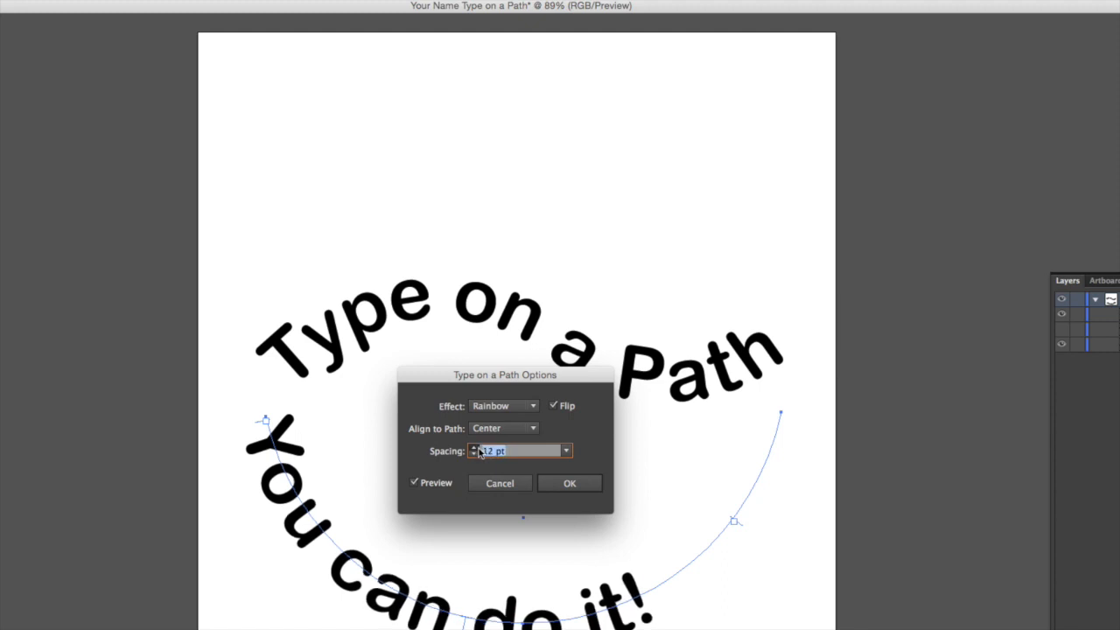
pyautogui.click(475, 447)
pyautogui.click(475, 447)
pyautogui.click(475, 447)
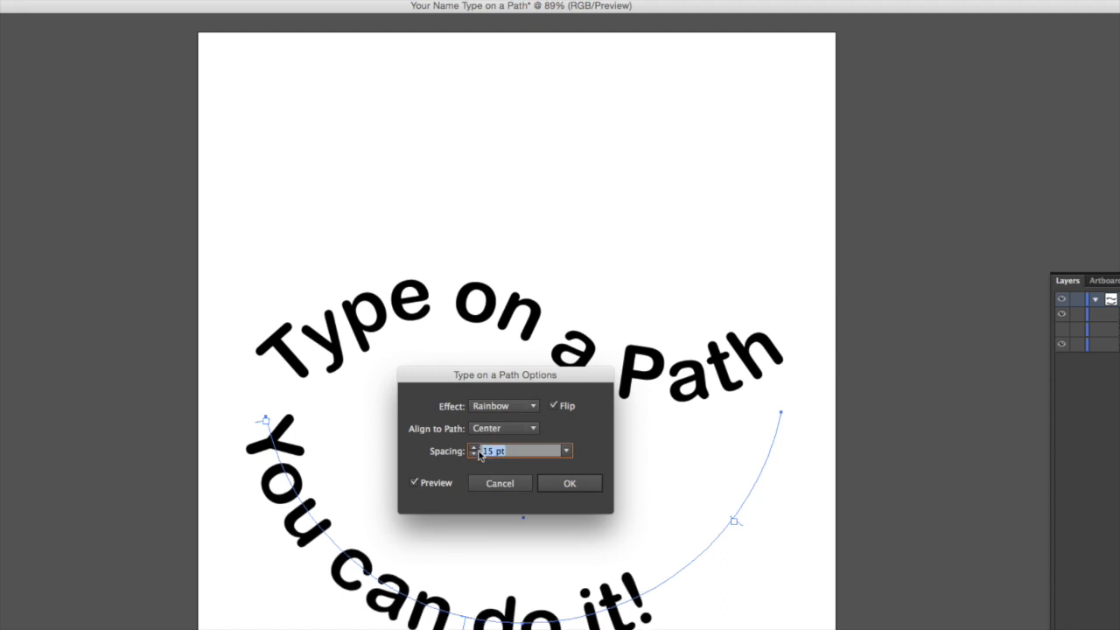
pyautogui.click(475, 448)
pyautogui.click(475, 448)
pyautogui.click(475, 448)
pyautogui.click(475, 448)
pyautogui.click(475, 448)
pyautogui.click(475, 447)
pyautogui.click(475, 448)
pyautogui.click(475, 448)
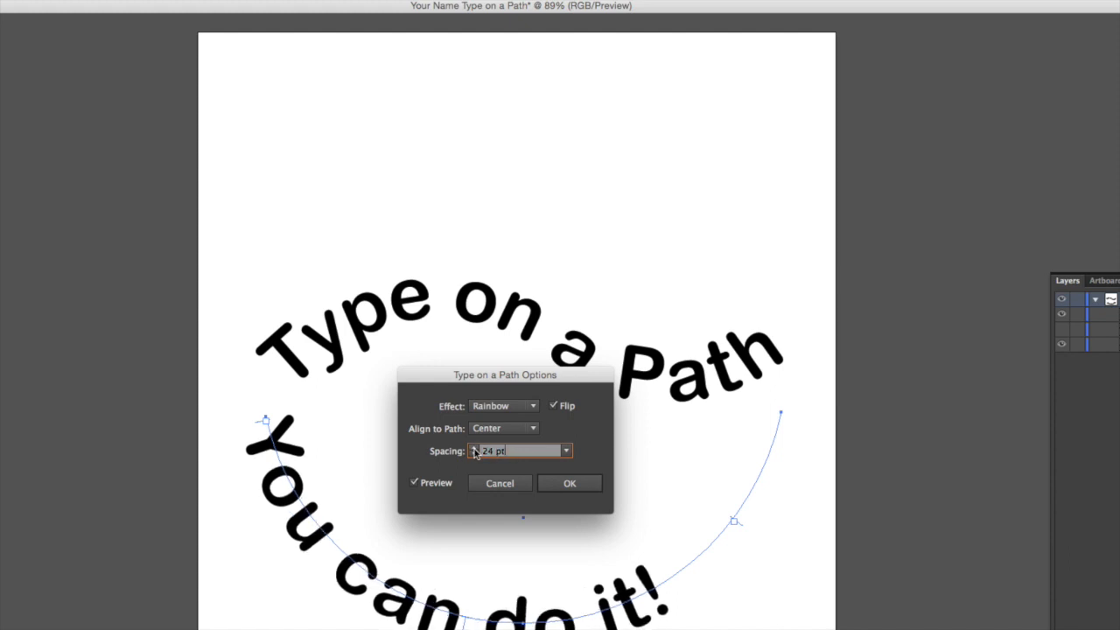
pyautogui.click(475, 448)
pyautogui.click(475, 448)
pyautogui.click(475, 448)
pyautogui.click(475, 448)
pyautogui.click(475, 447)
pyautogui.click(475, 448)
pyautogui.click(474, 447)
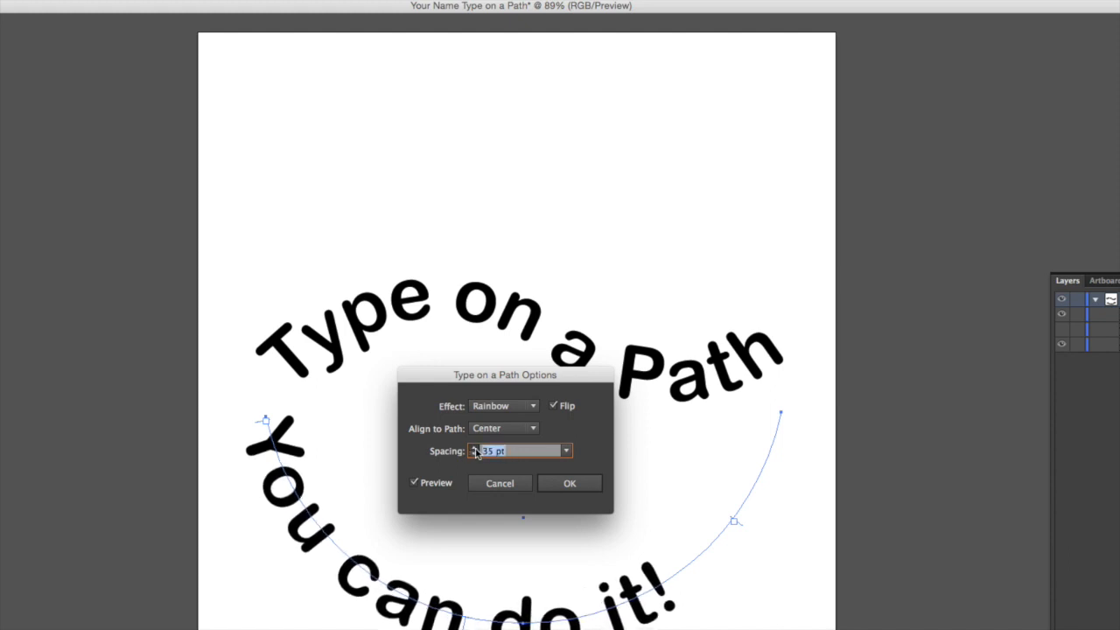
pyautogui.click(474, 448)
pyautogui.click(474, 448)
pyautogui.click(474, 448)
pyautogui.click(474, 447)
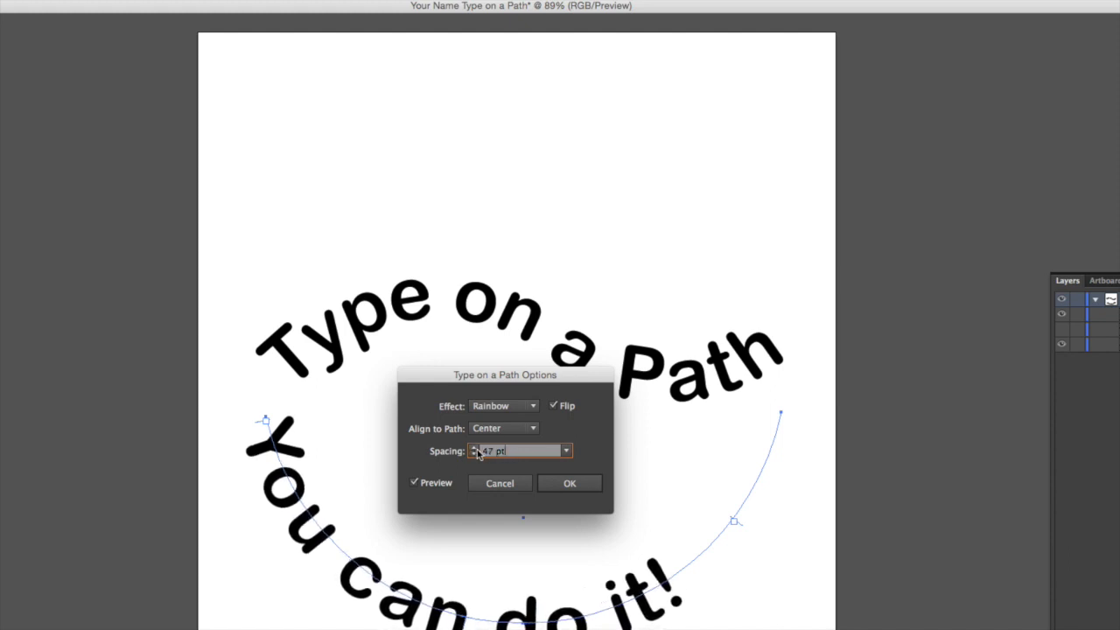
pyautogui.click(474, 448)
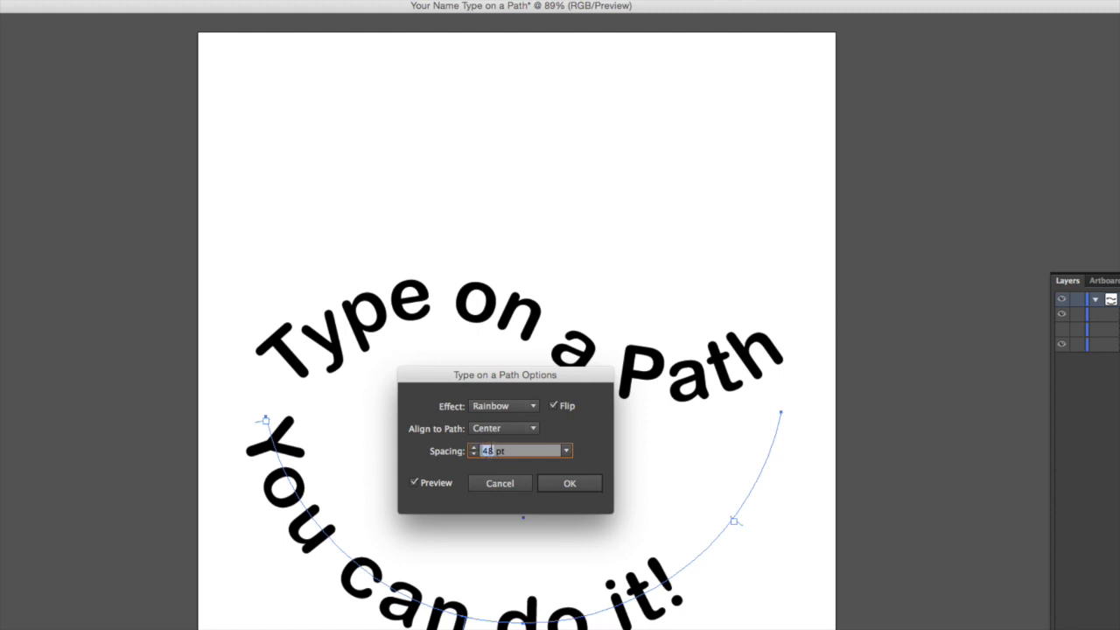
# Set the path text's spacing to 80 pt and apply the Type on a Path options.
pyautogui.write('80')
pyautogui.press('Return')
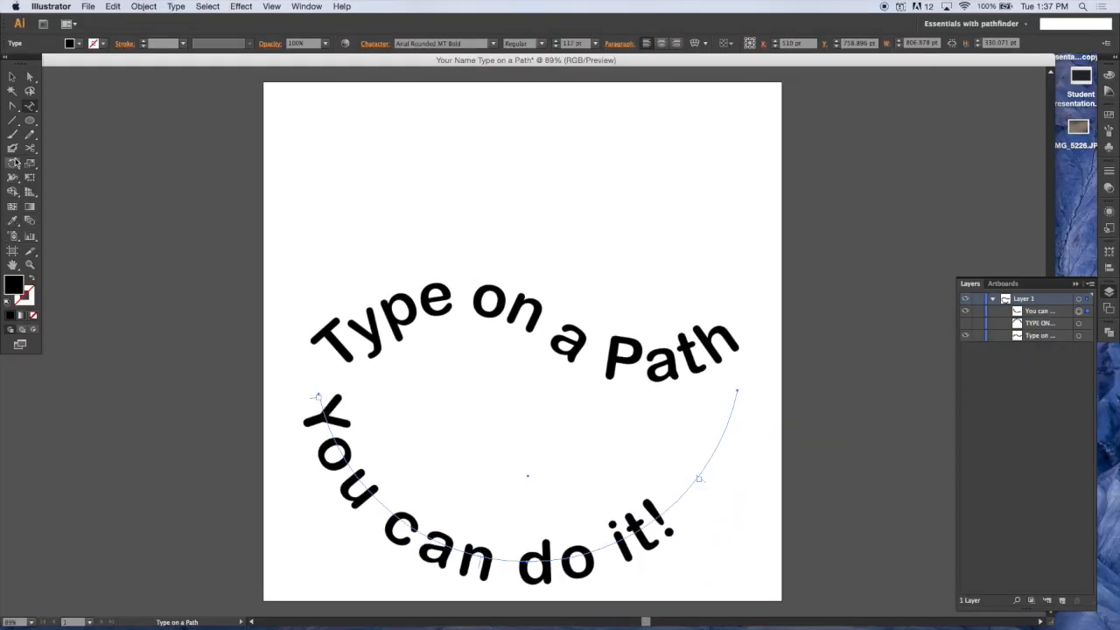
# Reposition the start and end brackets of "You can do it!" so the full phrase sits roughly centred along the lower arc.
pyautogui.keyDown('super'); pyautogui.click(306, 409); pyautogui.keyUp('super')
pyautogui.keyDown('super'); pyautogui.click(339, 422); pyautogui.keyUp('super')
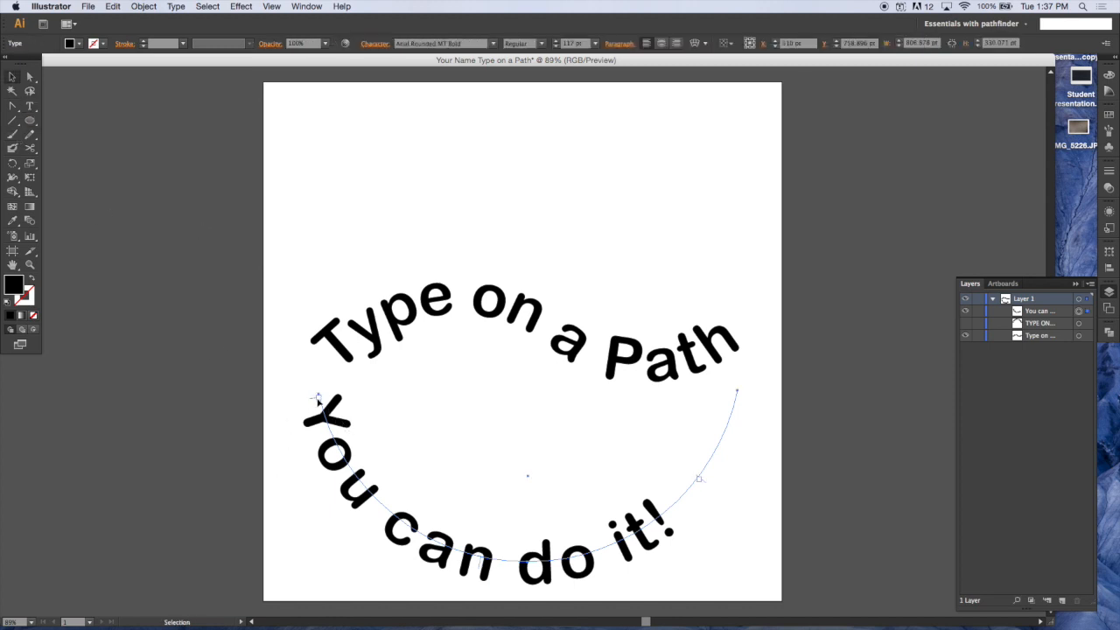
pyautogui.moveTo(317, 399); pyautogui.dragTo(350, 471)
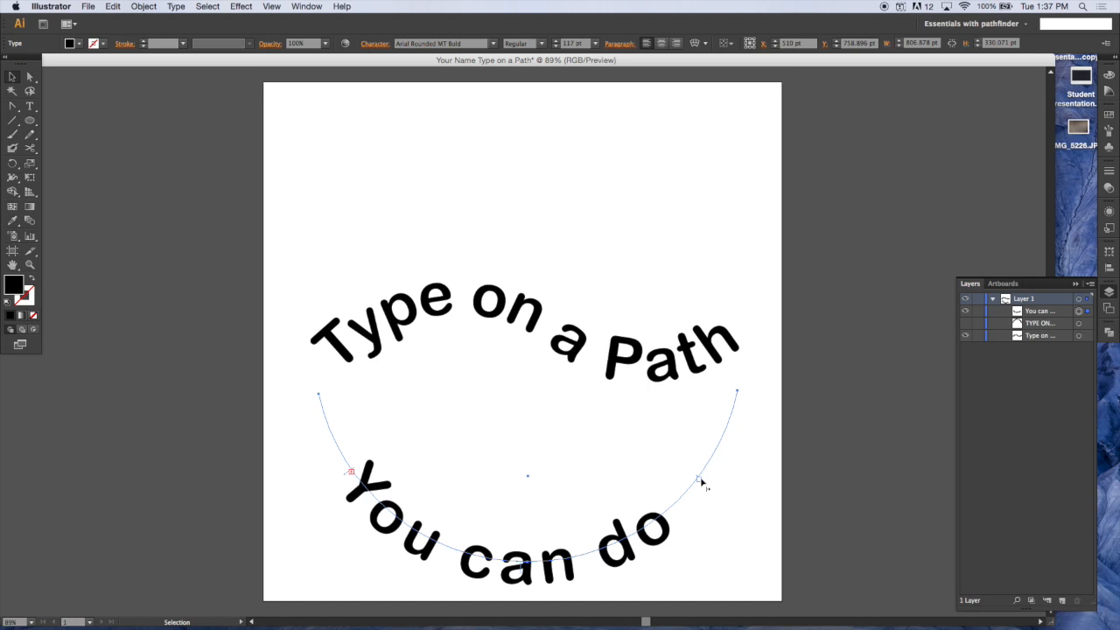
pyautogui.moveTo(701, 482); pyautogui.dragTo(731, 427)
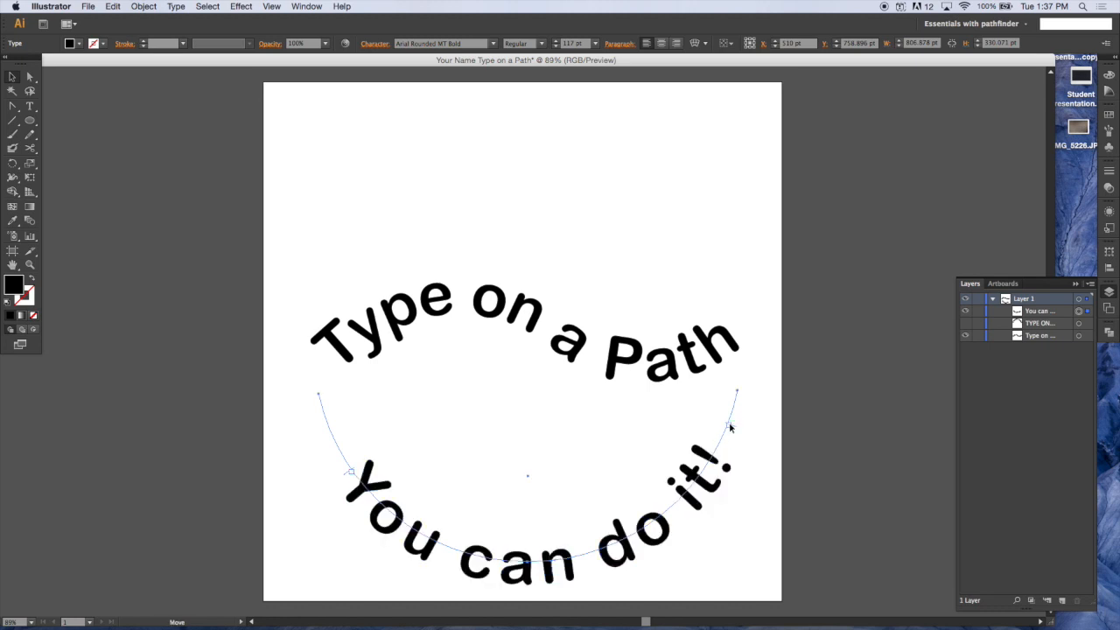
# Show the hidden TYPE ON A PATH circle text and select the wavy text object.
pyautogui.click(965, 324)
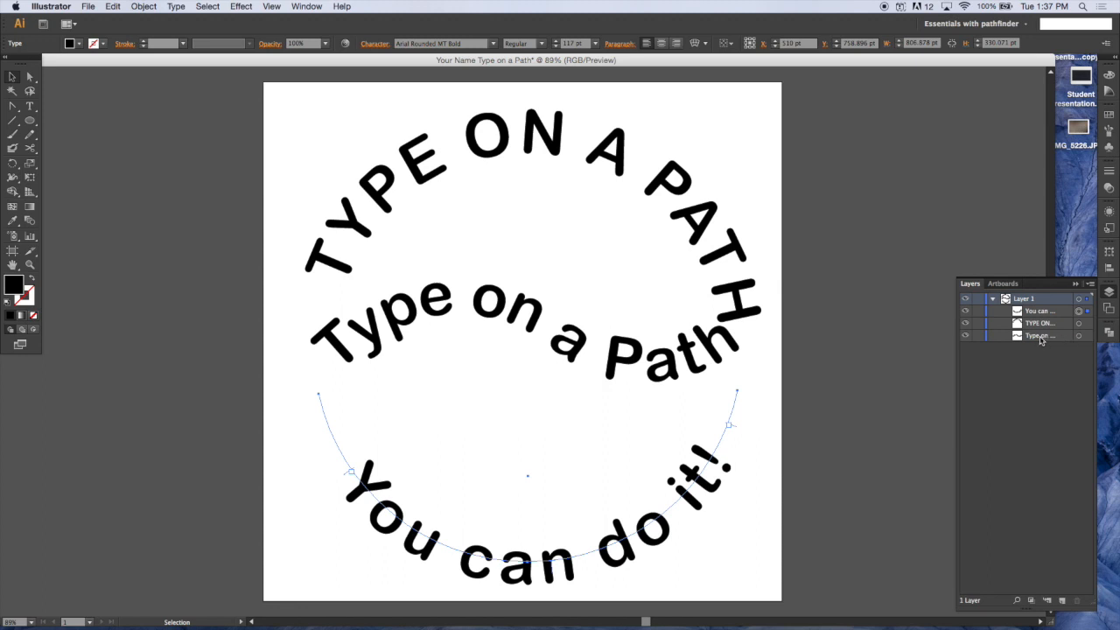
pyautogui.click(1041, 338)
pyautogui.click(1078, 337)
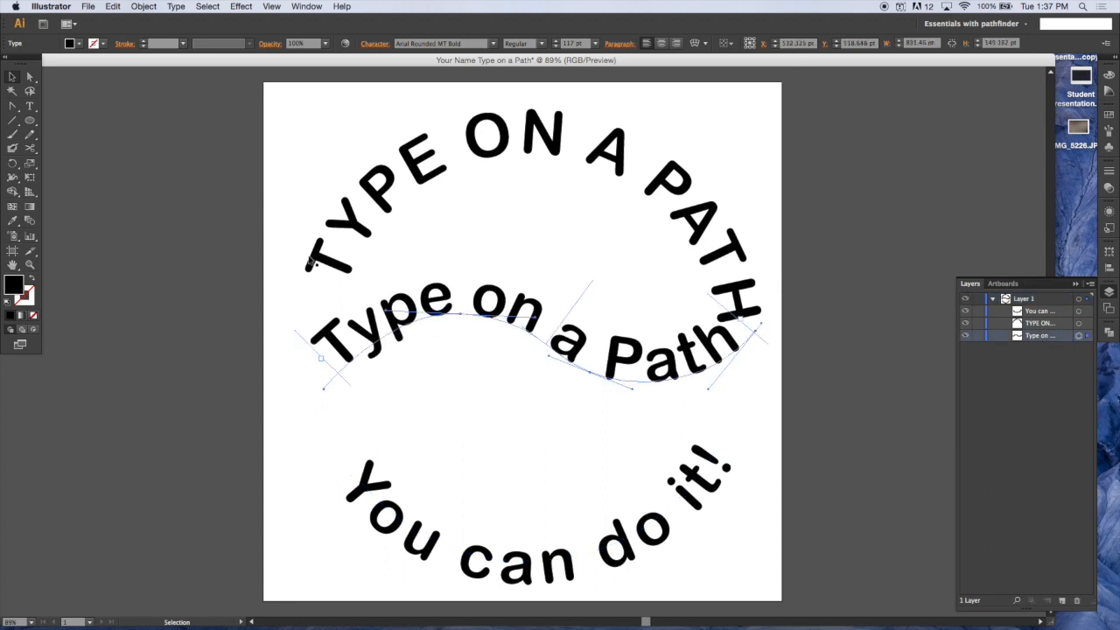
# Scale the wavy text uniformly to 120% and move it to span the artboard between the upper and lower curved texts.
pyautogui.doubleClick(30, 164)
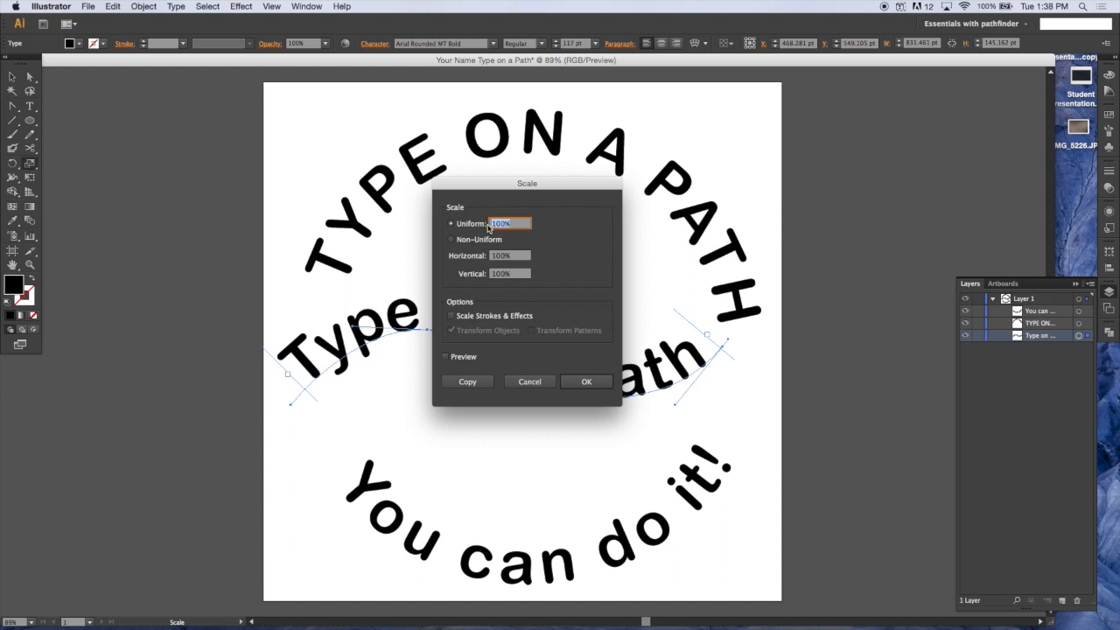
pyautogui.write('12')
pyautogui.click(587, 382)
pyautogui.click(12, 76)
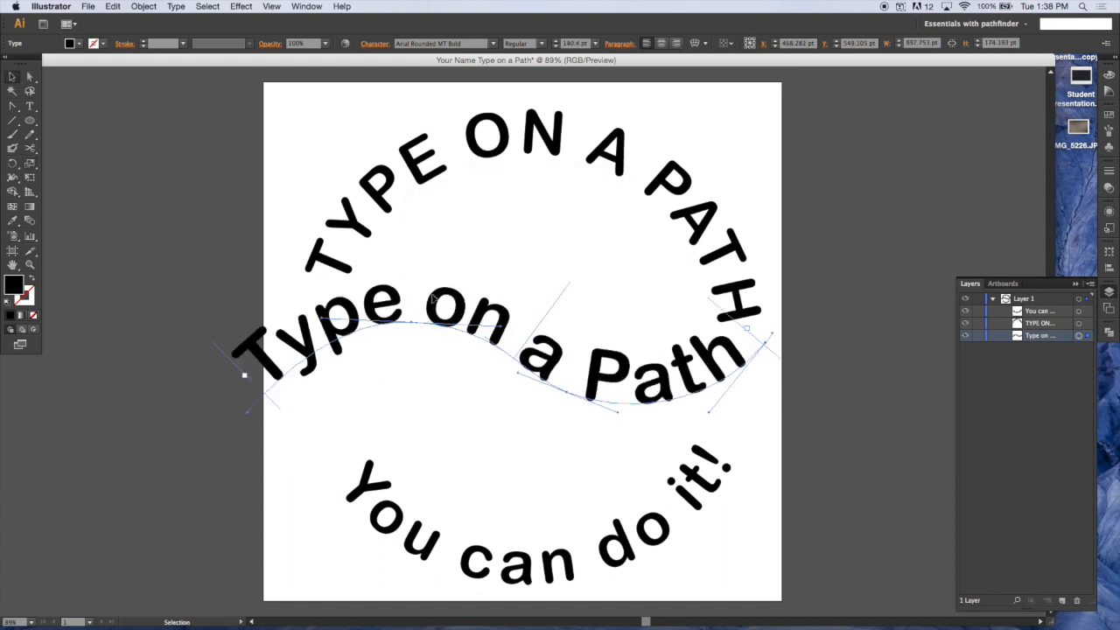
pyautogui.moveTo(435, 295); pyautogui.dragTo(487, 331)
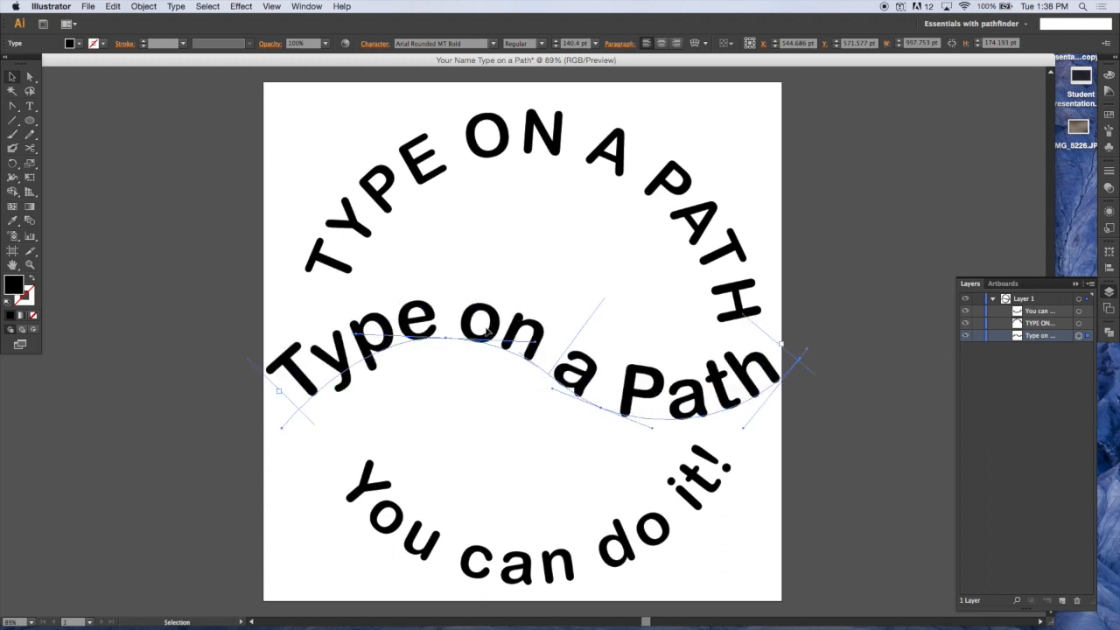
# Deselect the artwork and export it as the PNG "Your Name Type on a Path" to Demonstration Projects with Use Artboards enabled for all artboards.
pyautogui.click(282, 111)
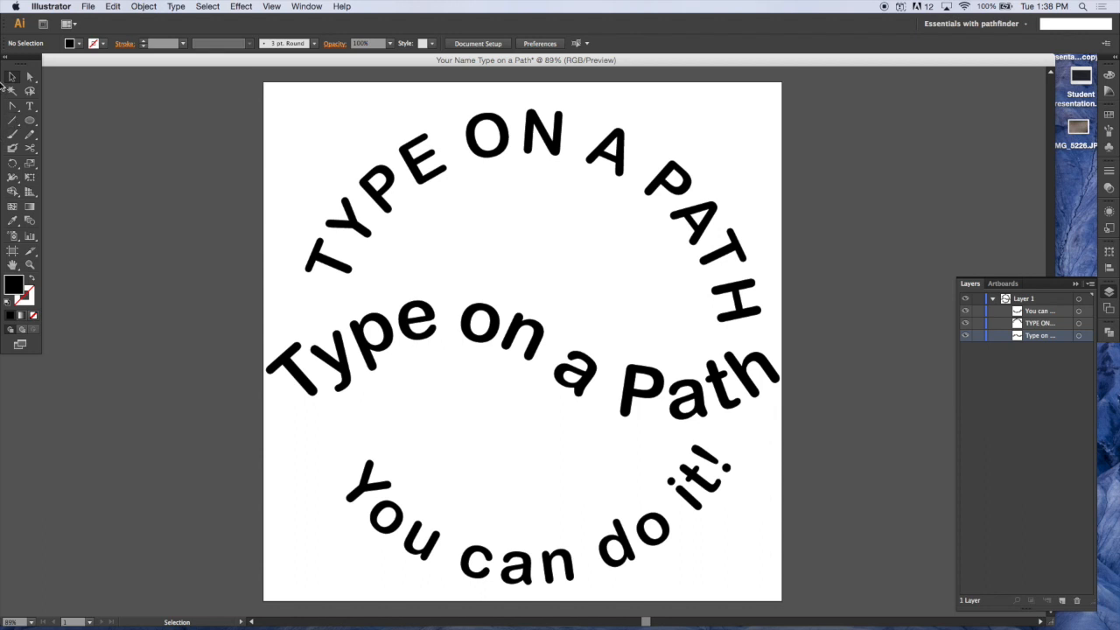
pyautogui.click(91, 7)
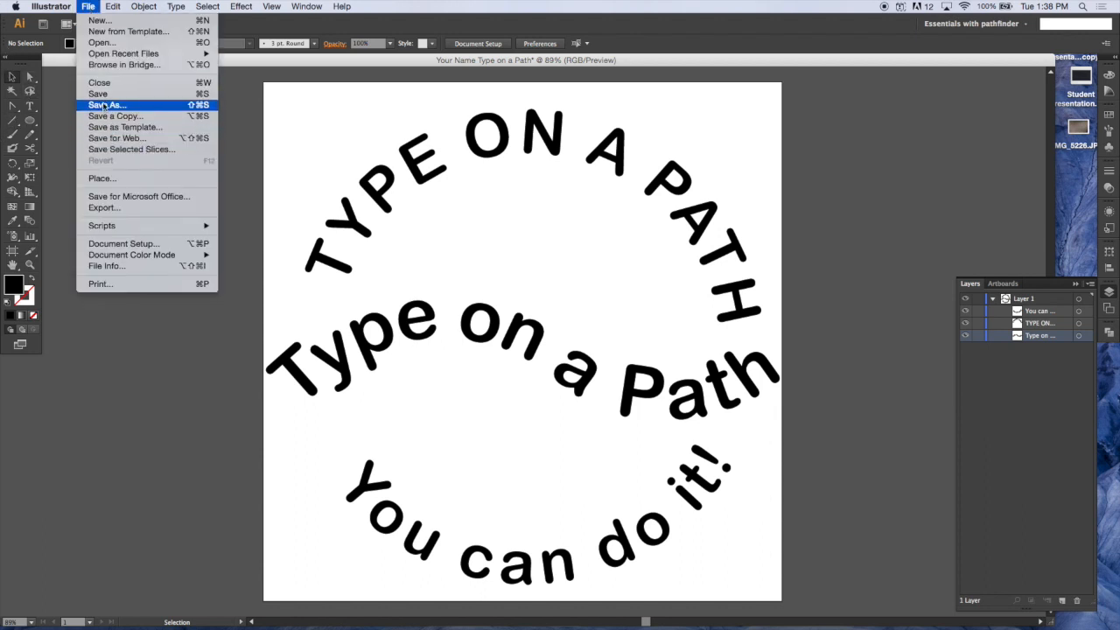
pyautogui.click(105, 210)
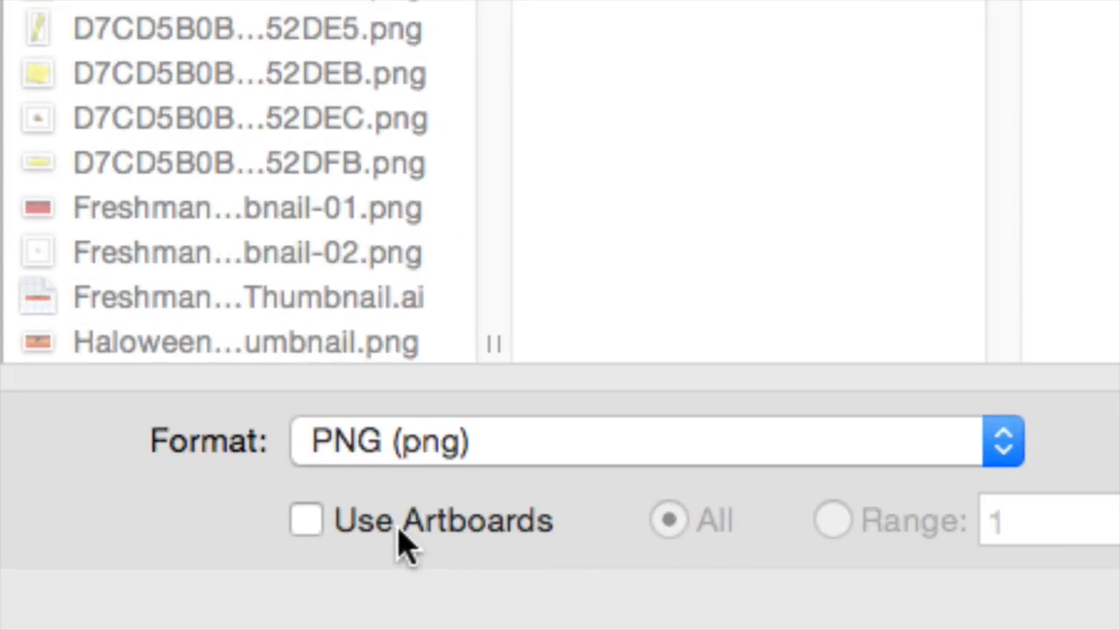
pyautogui.click(308, 523)
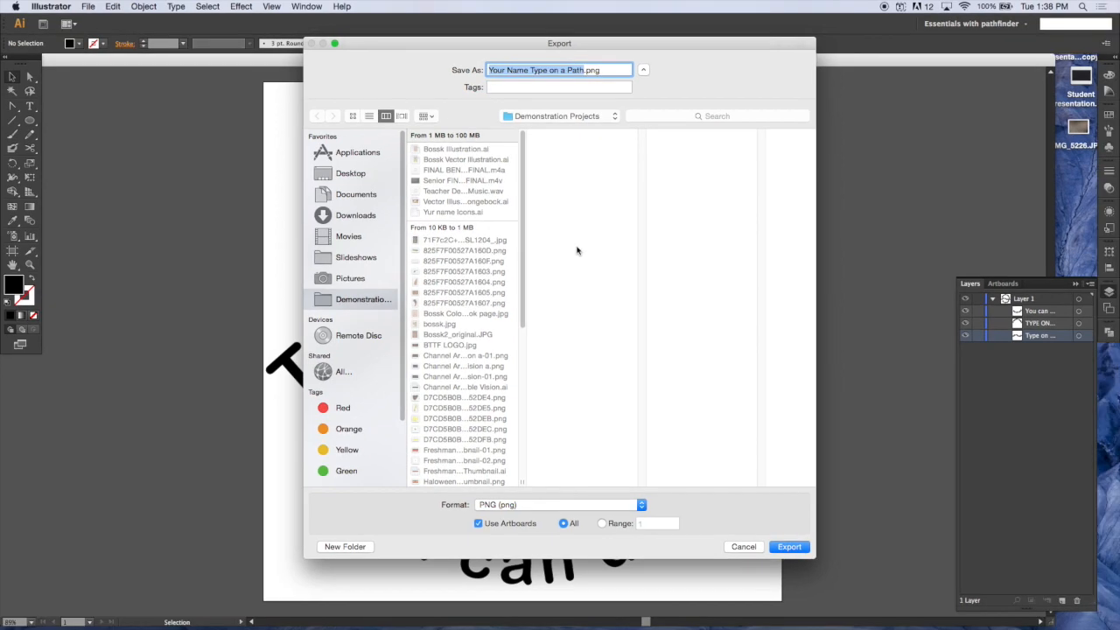
pyautogui.click(789, 546)
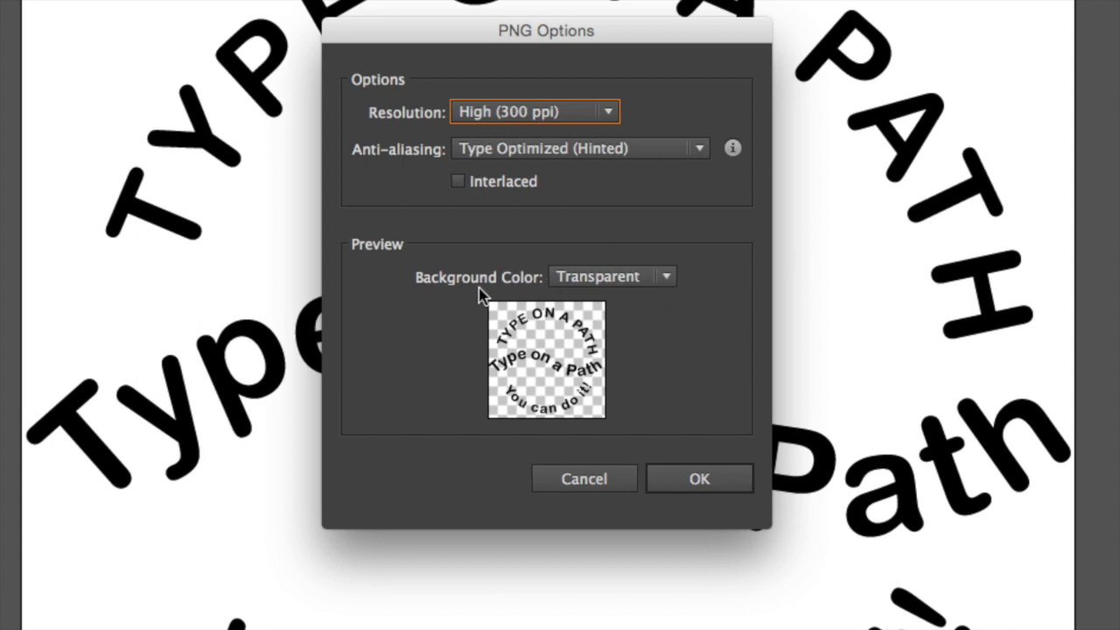
# Set the PNG background colour to Transparent and complete the export at High (300 ppi) with Type Optimized anti-aliasing.
pyautogui.click(662, 278)
pyautogui.click(618, 304)
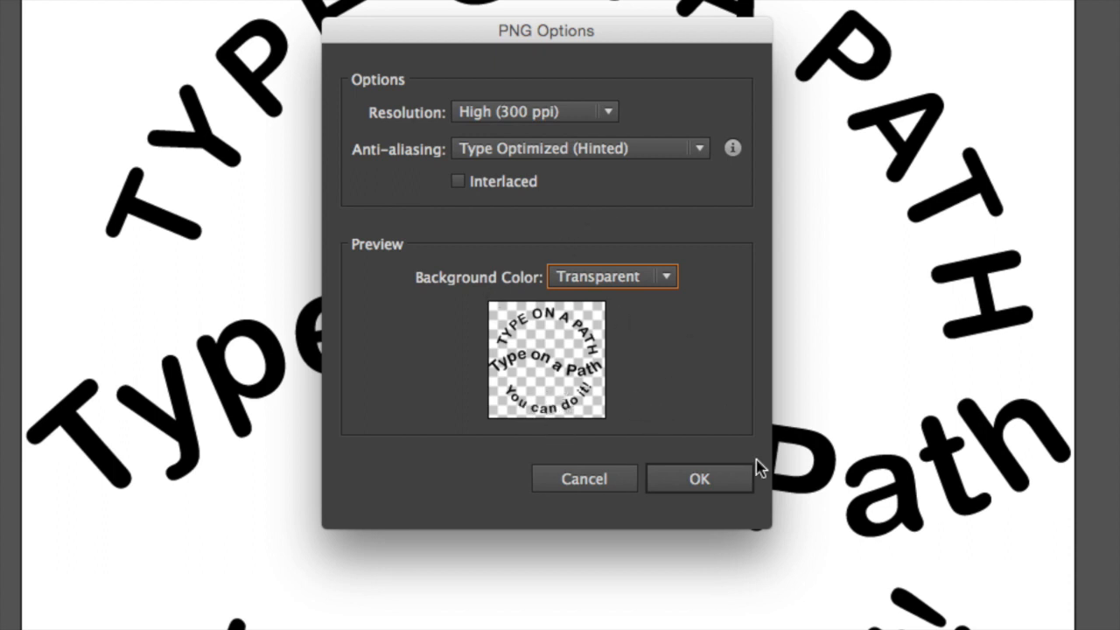
pyautogui.click(716, 482)
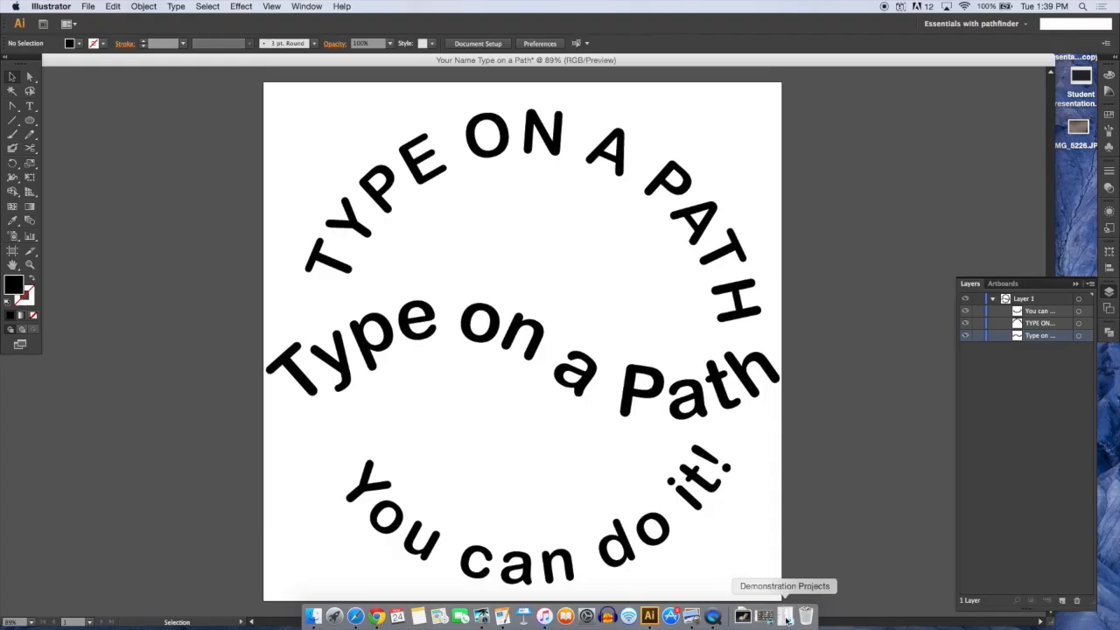
# Switch to the Demonstration Projects folder in Finder and open "Your Name Type on a Path-01.png" to check the exported image.
pyautogui.click(786, 617)
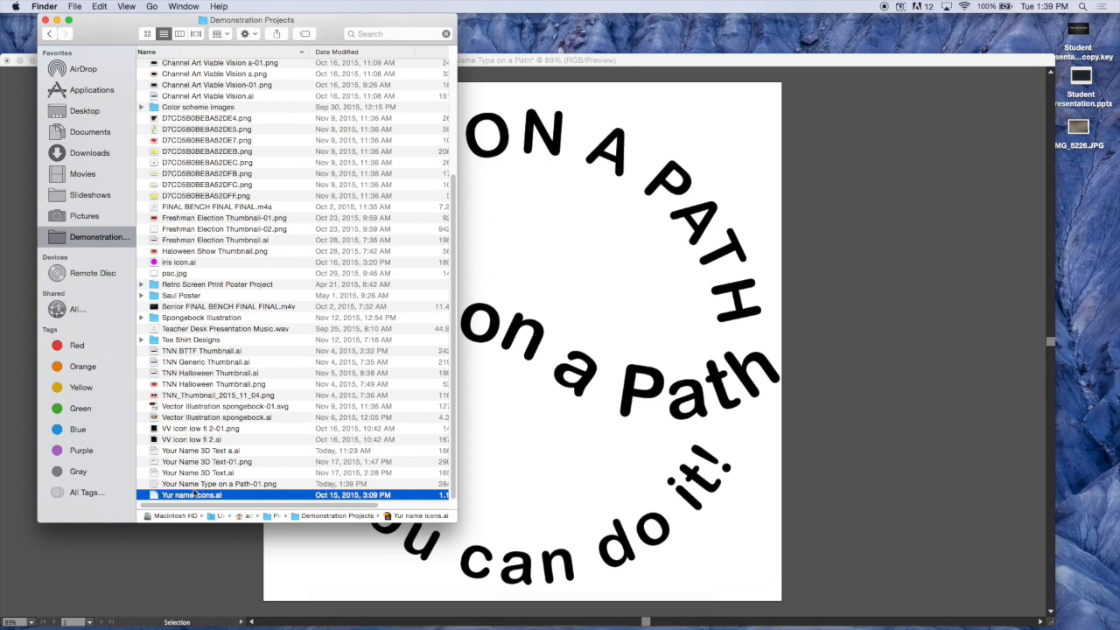
pyautogui.doubleClick(178, 484)
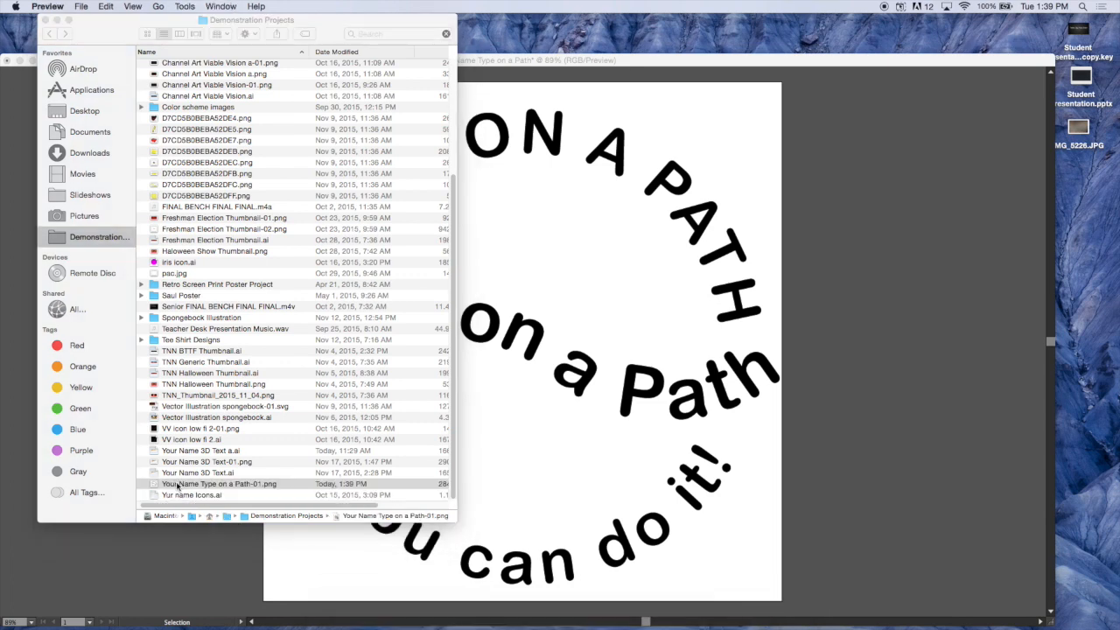